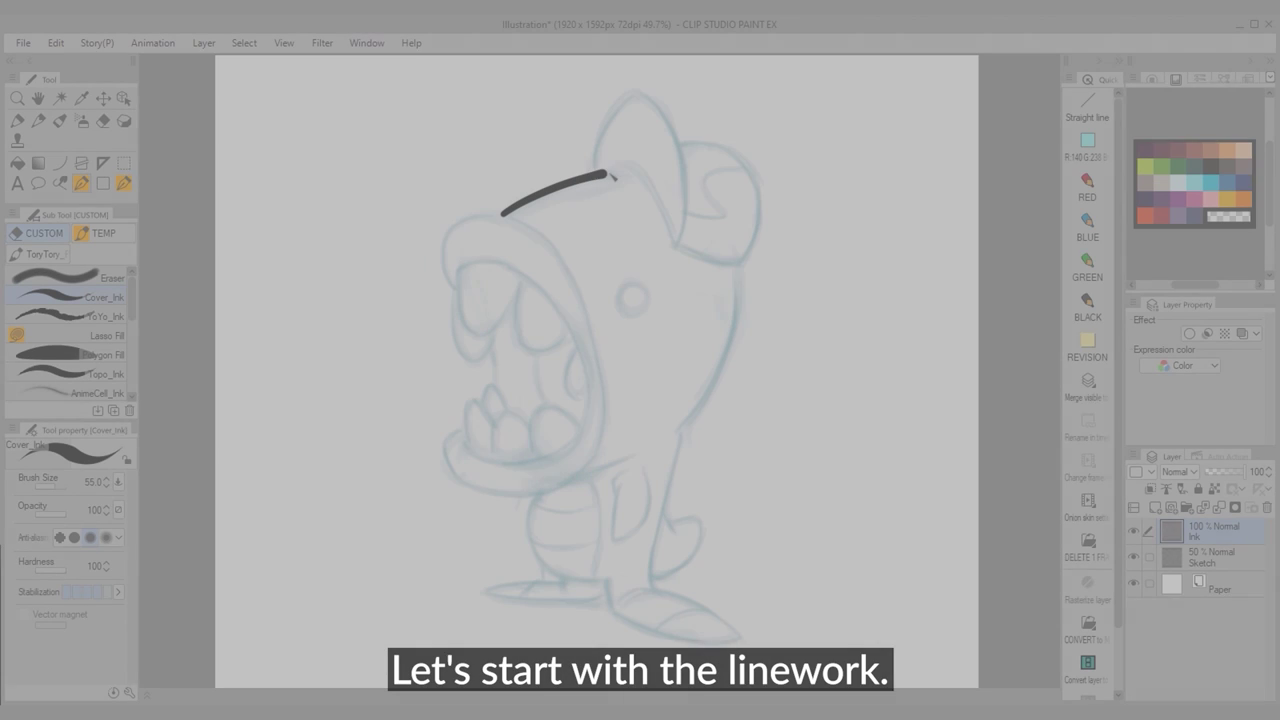
# Ink the creature's head outline with the Cover_Ink brush at size 55 and inspect the line joins up close
pyautogui.moveTo(590, 172)
pyautogui.mouseDown()
pyautogui.moveTo(646, 188)
pyautogui.moveTo(688, 255)
pyautogui.mouseUp()
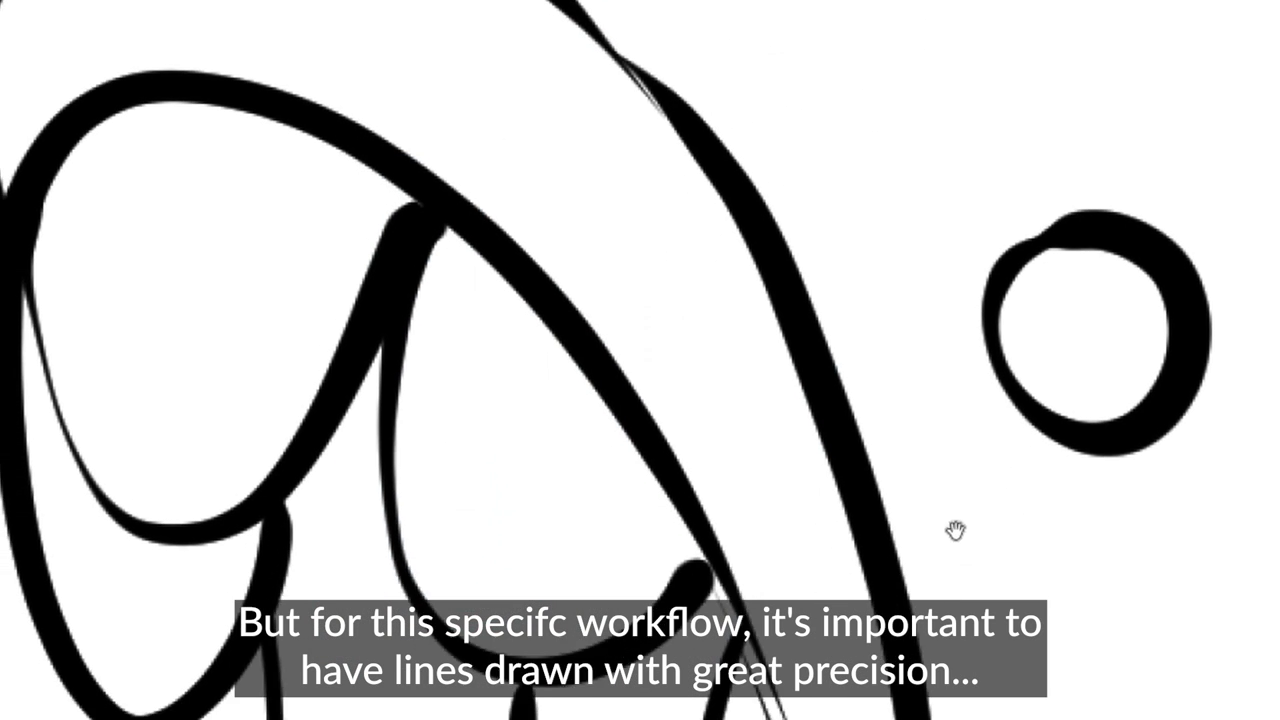
pyautogui.moveTo(954, 529); pyautogui.dragTo(986, 300)
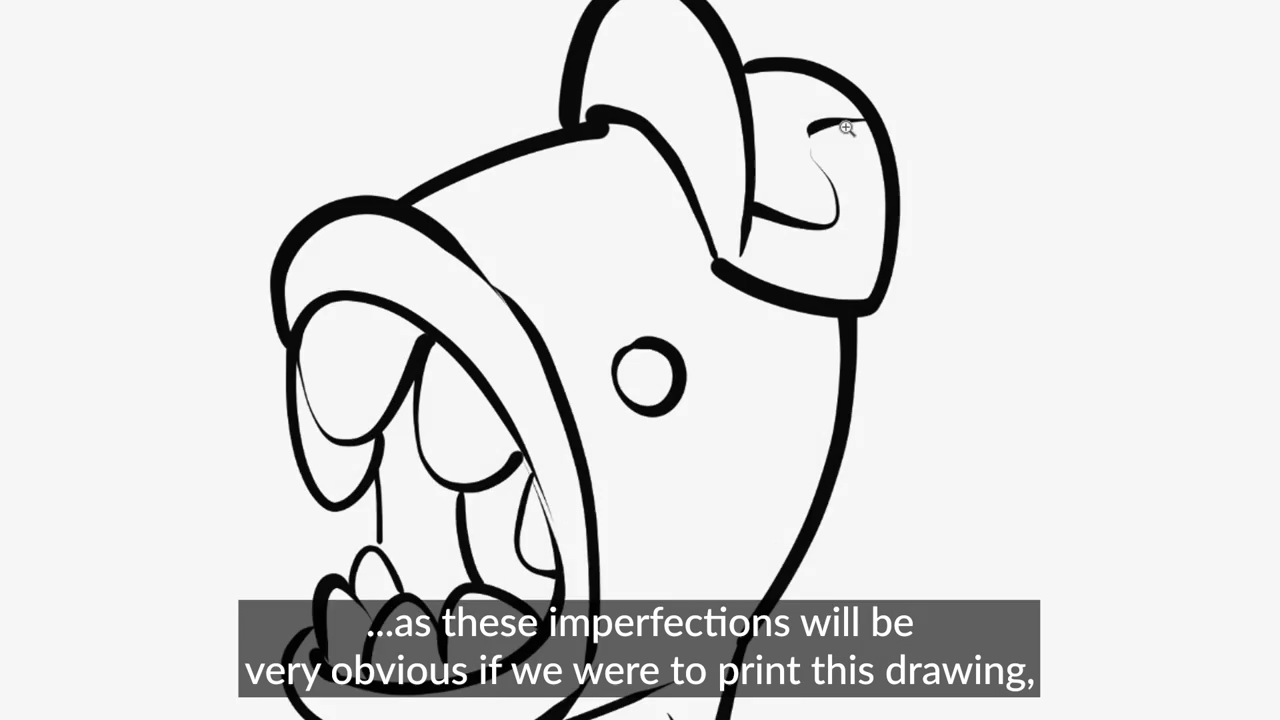
pyautogui.moveTo(858, 152)
pyautogui.mouseDown()
pyautogui.moveTo(892, 183)
pyautogui.moveTo(854, 221)
pyautogui.mouseUp()
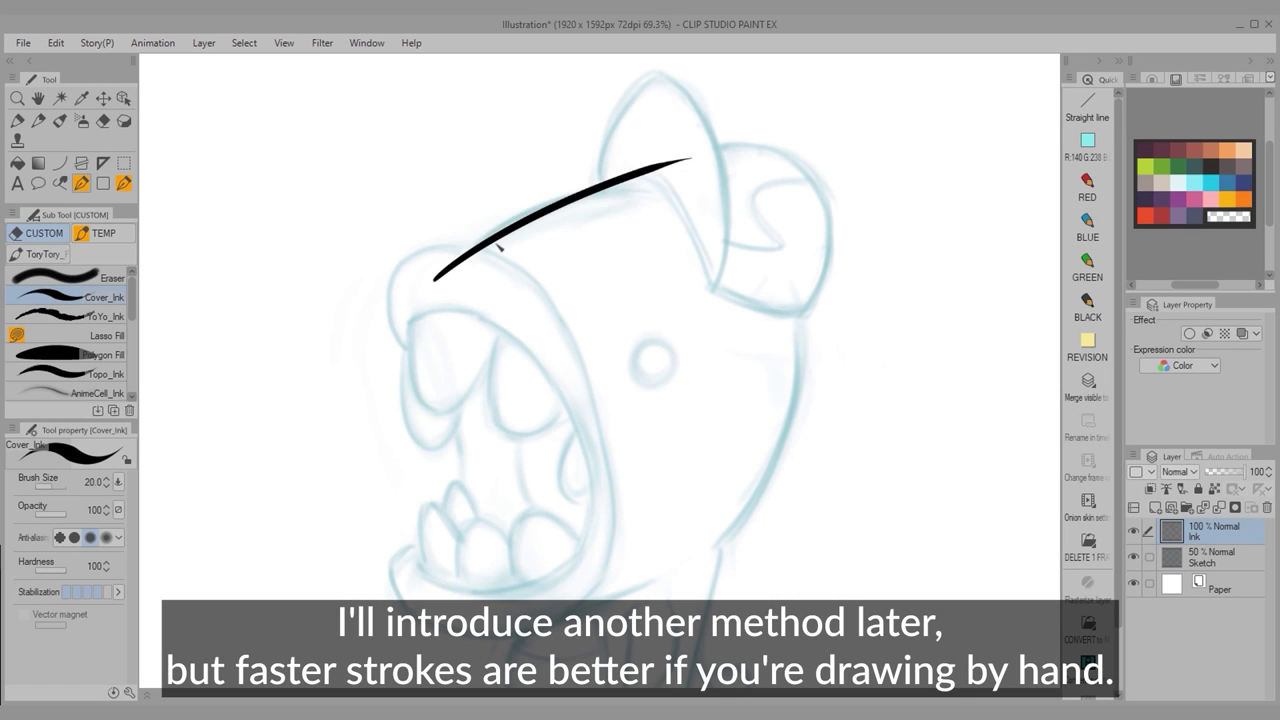
pyautogui.moveTo(548, 202); pyautogui.dragTo(706, 168)
pyautogui.hotkey('ctrl', 'z')
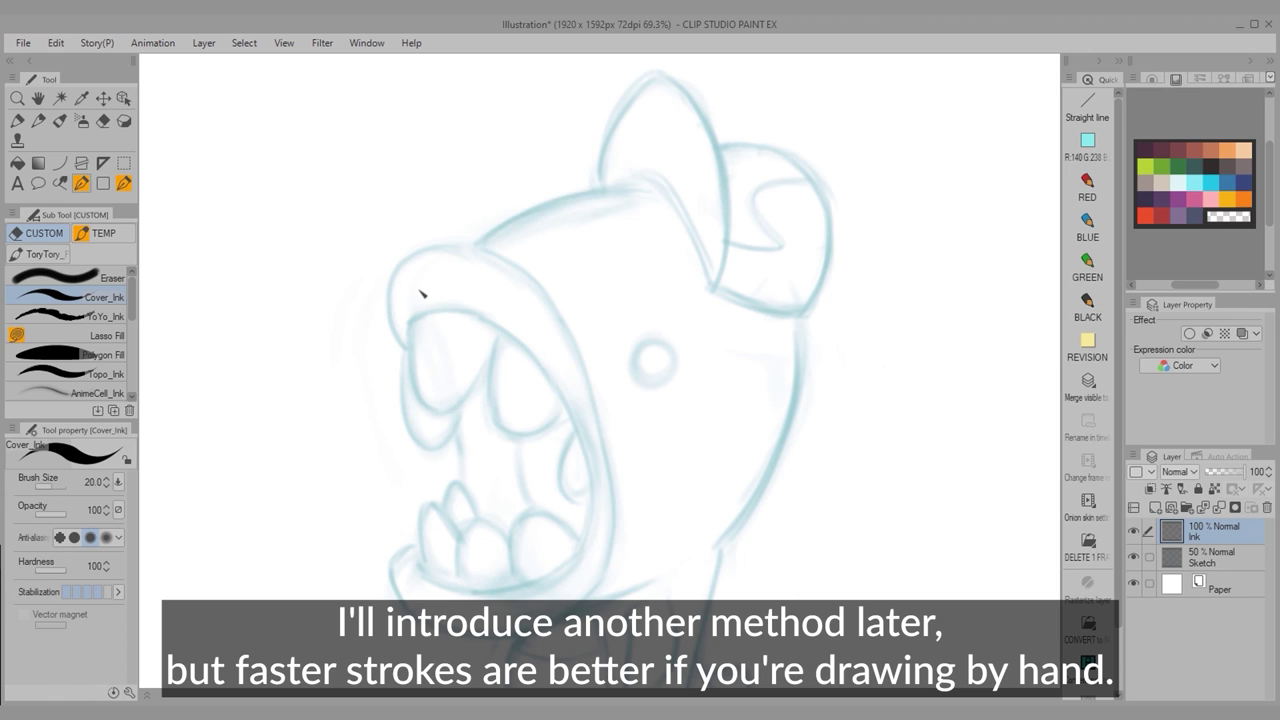
pyautogui.moveTo(420, 292); pyautogui.dragTo(730, 168)
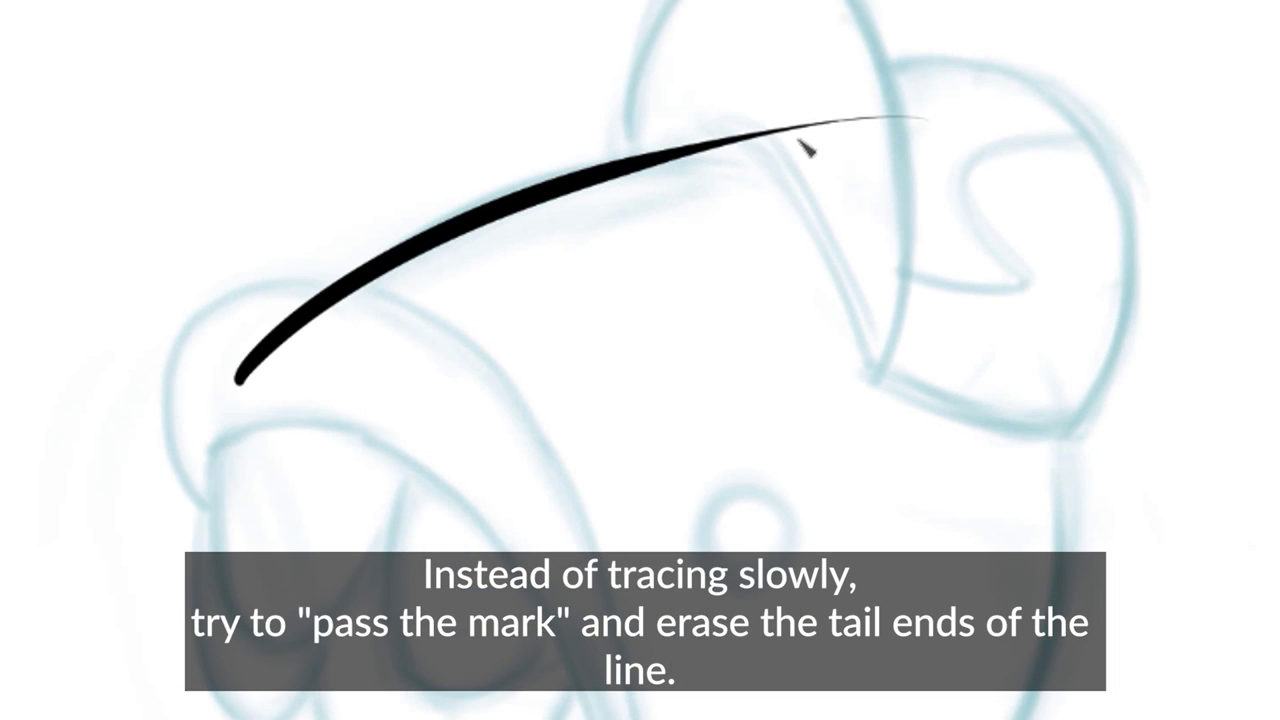
pyautogui.hotkey('ctrl', 'z')
# Ink the creature's forehead line with one fast stroke past both ends of the sketch, and erase the two tail ends
pyautogui.moveTo(245, 378); pyautogui.dragTo(935, 118)
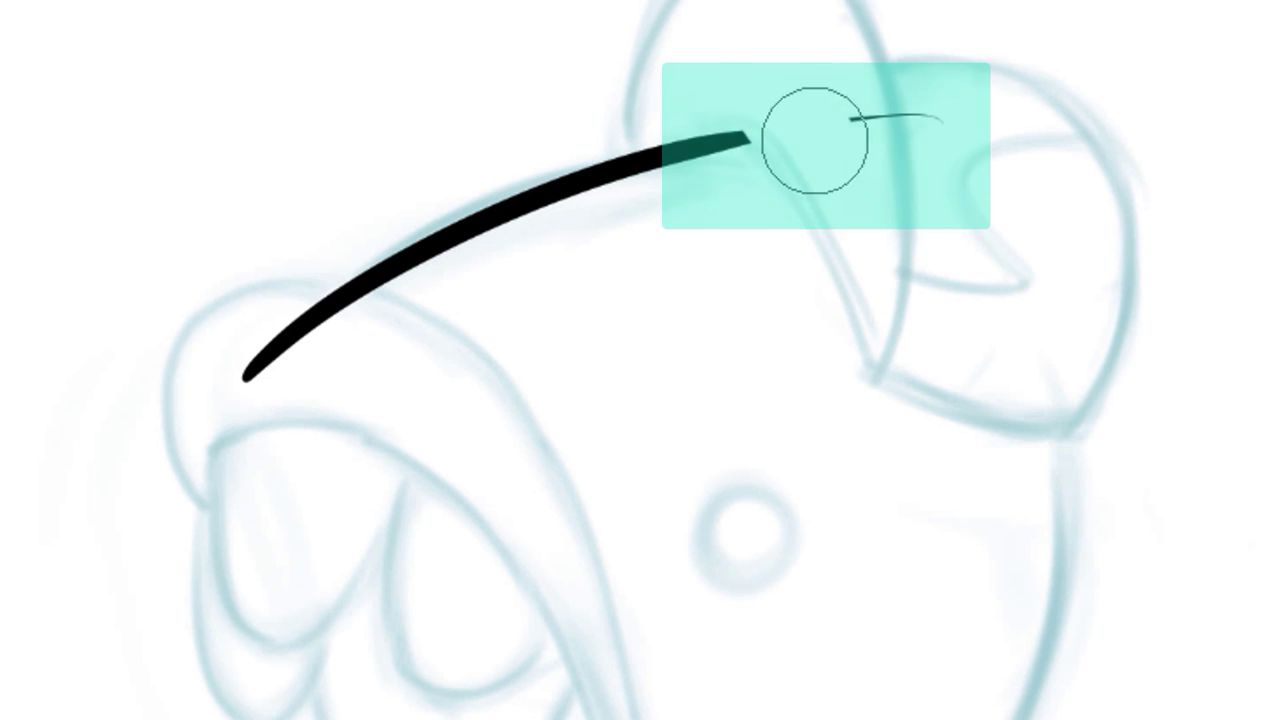
pyautogui.moveTo(815, 140)
pyautogui.mouseDown()
pyautogui.moveTo(840, 65)
pyautogui.moveTo(931, 103)
pyautogui.mouseUp()
pyautogui.moveTo(335, 315); pyautogui.dragTo(220, 389)
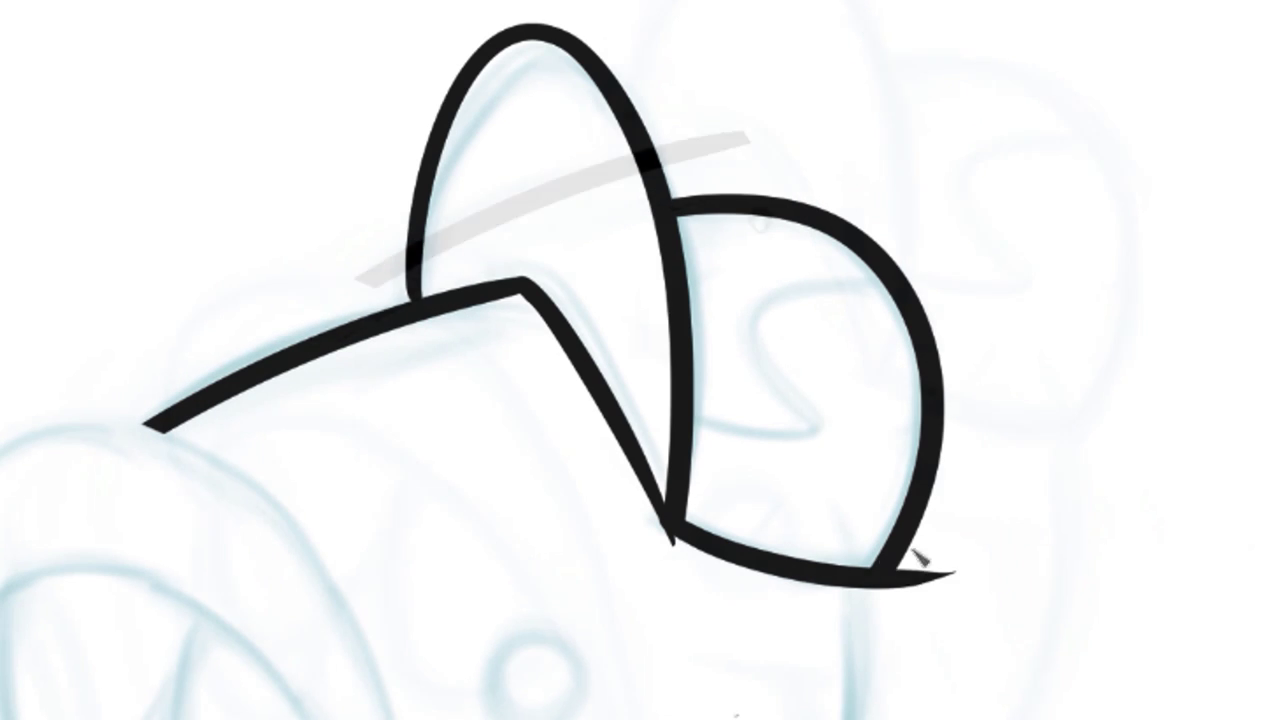
# Erase the overshoot at the back ear's lower corner and ink the S-shaped fold inside that ear, trimming its end
pyautogui.moveTo(895, 580); pyautogui.dragTo(984, 541)
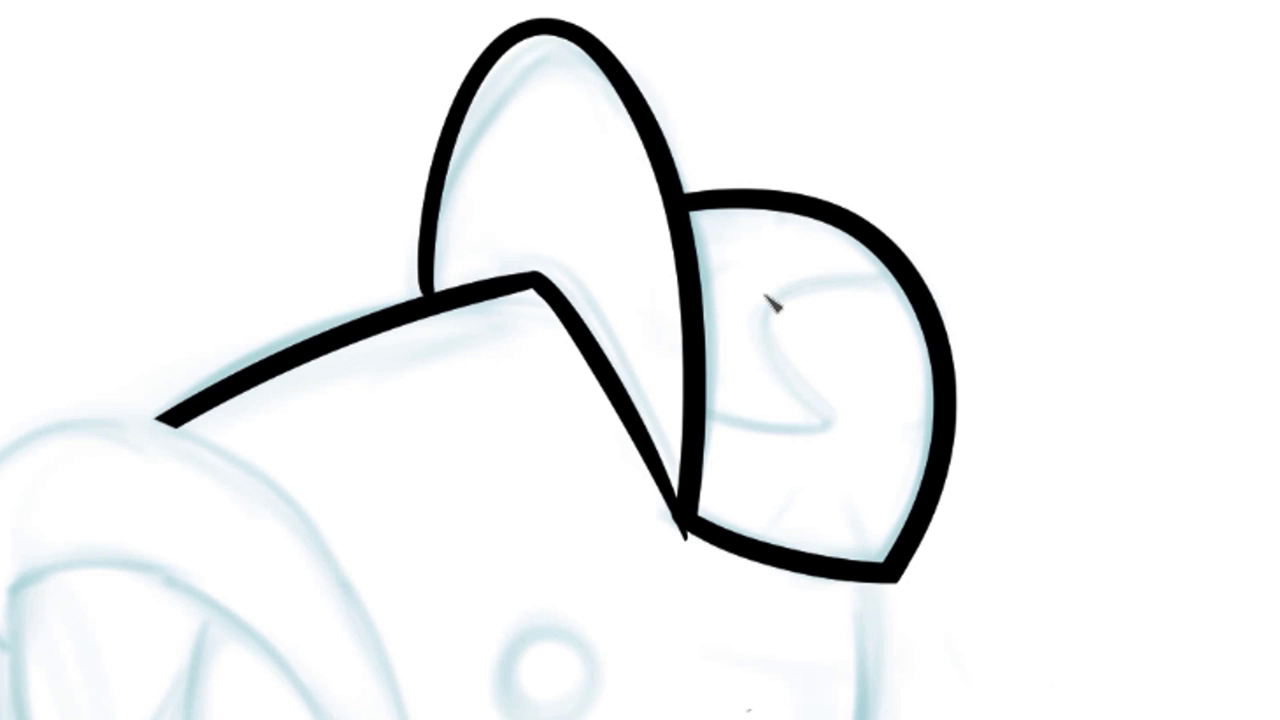
pyautogui.moveTo(772, 303)
pyautogui.mouseDown()
pyautogui.moveTo(976, 277)
pyautogui.moveTo(743, 417)
pyautogui.moveTo(976, 315)
pyautogui.moveTo(700, 445)
pyautogui.mouseUp()
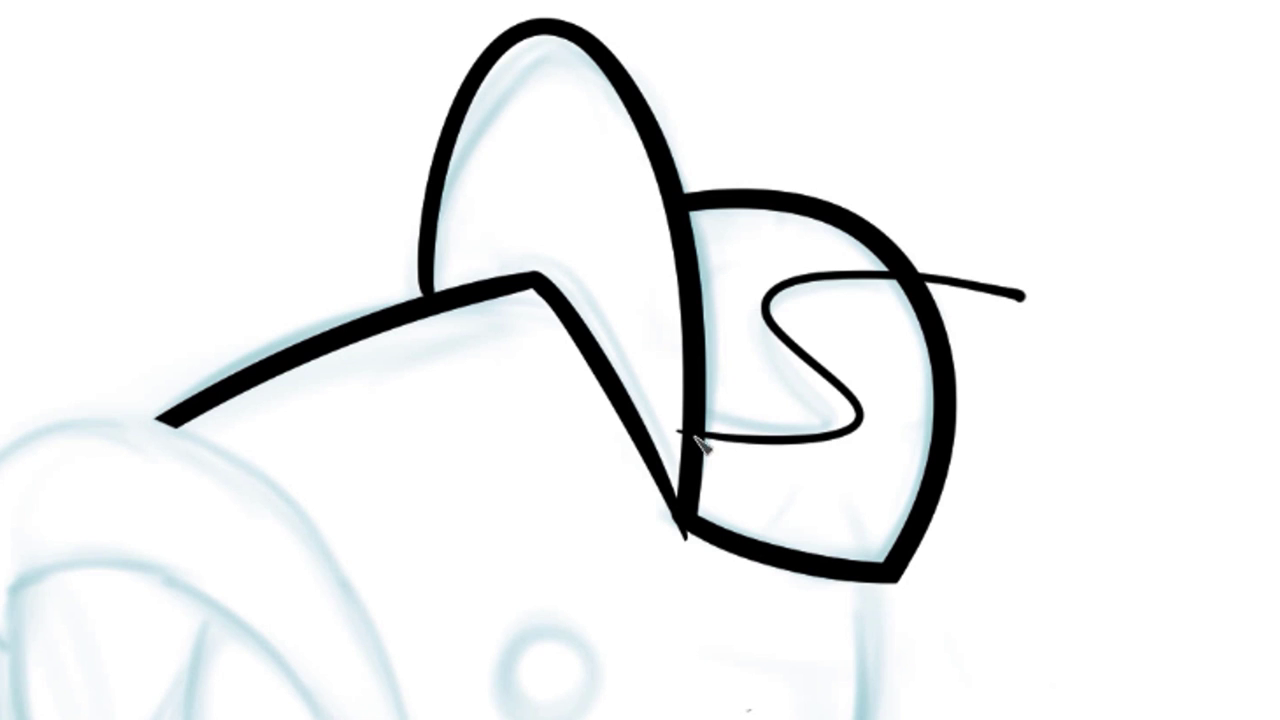
pyautogui.click(968, 286)
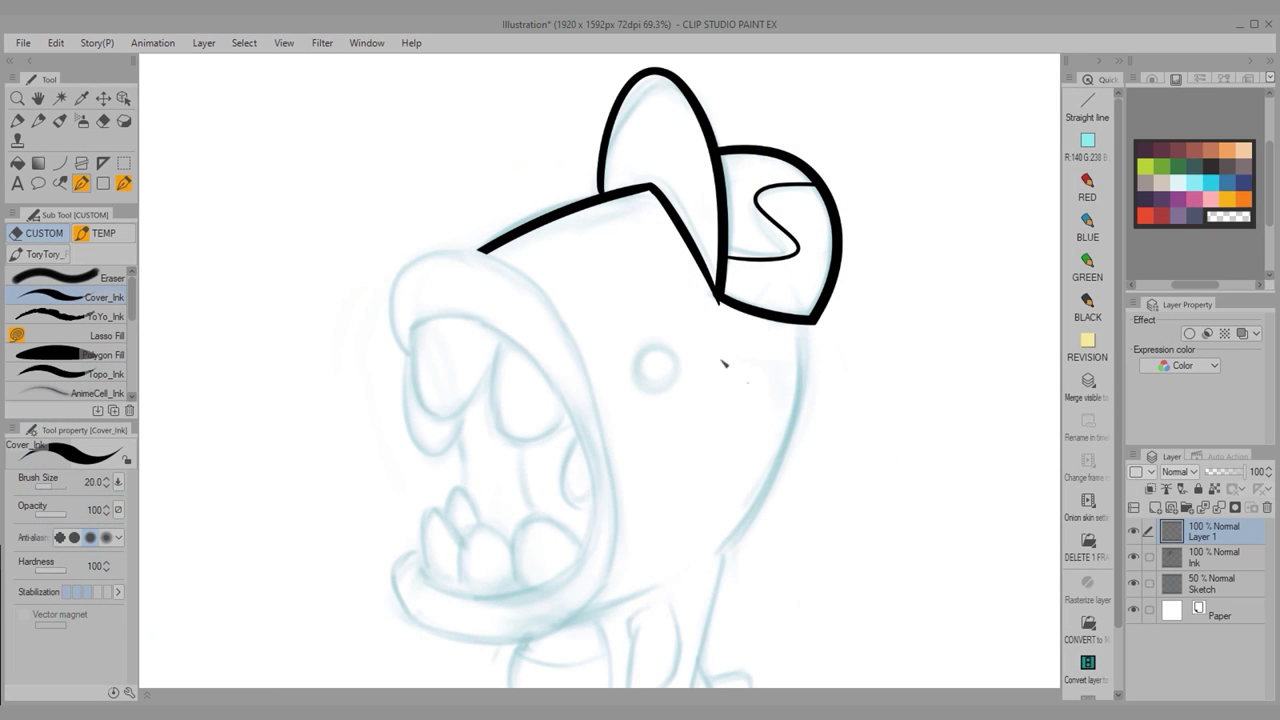
# Rotate the canvas and ink the creature's back line from the back ear down to the foot
pyautogui.scroll(-2, 724, 363)
pyautogui.moveTo(731, 303)
pyautogui.mouseDown()
pyautogui.moveTo(471, 374)
pyautogui.moveTo(500, 414)
pyautogui.moveTo(453, 439)
pyautogui.mouseUp()
pyautogui.moveTo(421, 499)
pyautogui.mouseDown()
pyautogui.moveTo(485, 317)
pyautogui.moveTo(622, 255)
pyautogui.mouseUp()
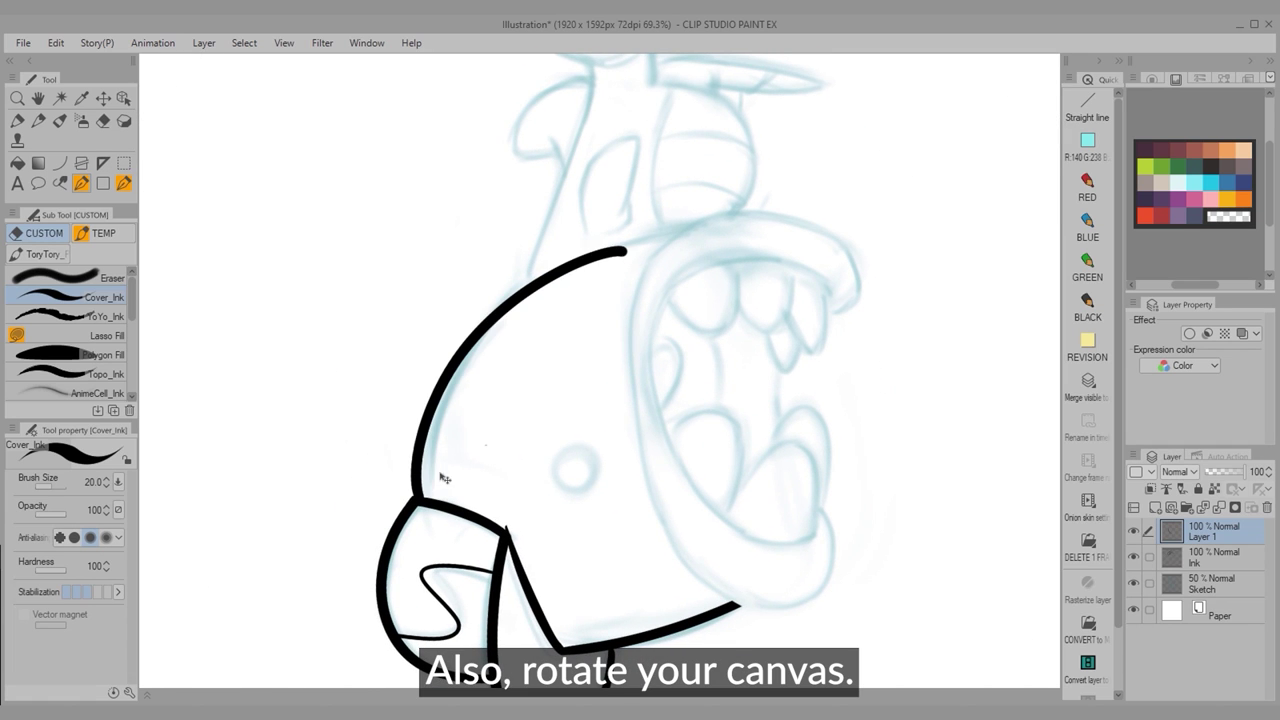
pyautogui.hotkey('ctrl', 'z')
pyautogui.moveTo(418, 498)
pyautogui.mouseDown()
pyautogui.moveTo(628, 246)
pyautogui.moveTo(709, 343)
pyautogui.moveTo(729, 391)
pyautogui.moveTo(743, 354)
pyautogui.moveTo(681, 333)
pyautogui.moveTo(606, 282)
pyautogui.moveTo(628, 540)
pyautogui.mouseUp()
pyautogui.press('e')
pyautogui.press('p')
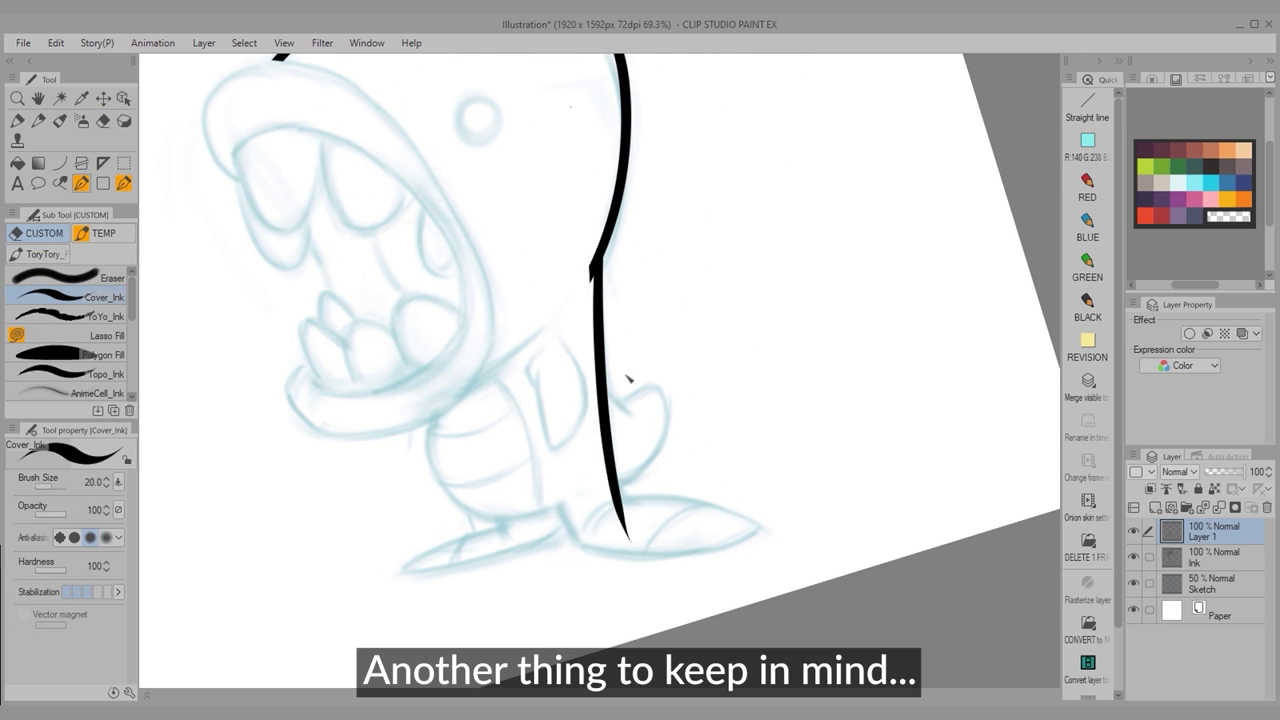
pyautogui.press('e')
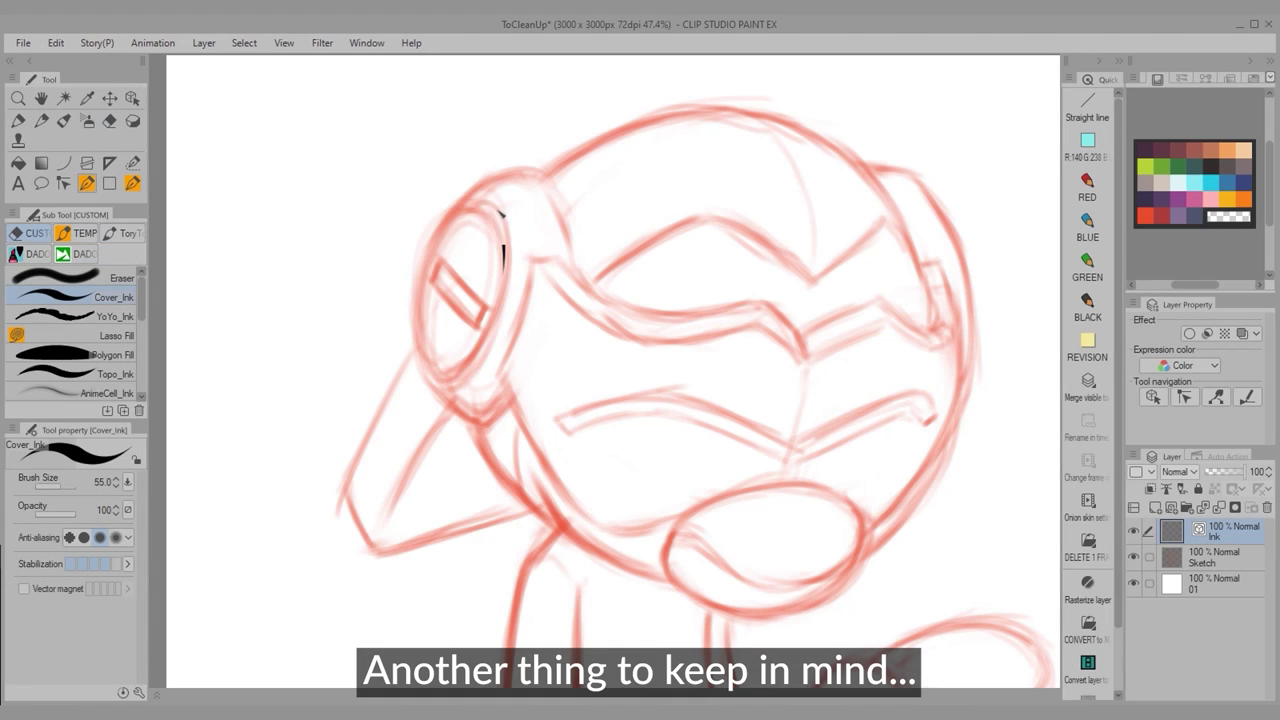
pyautogui.hotkey('ctrl', 'z')
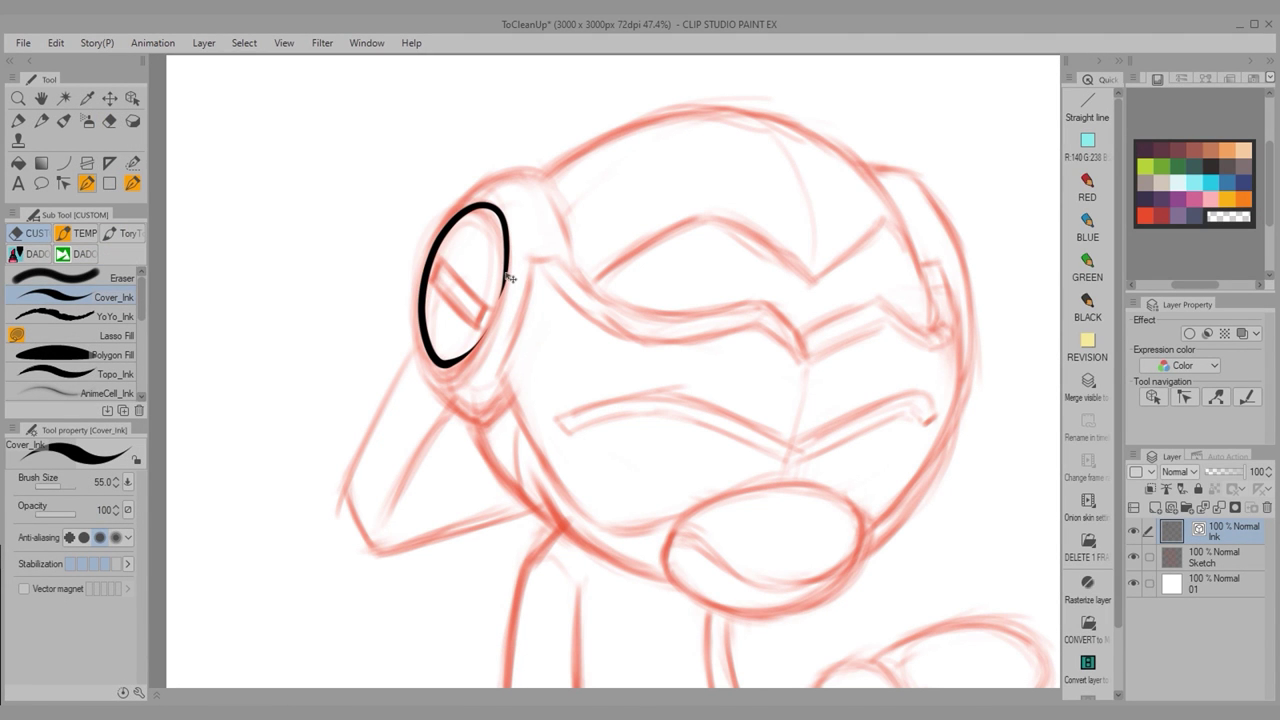
pyautogui.hotkey('ctrl', 'z')
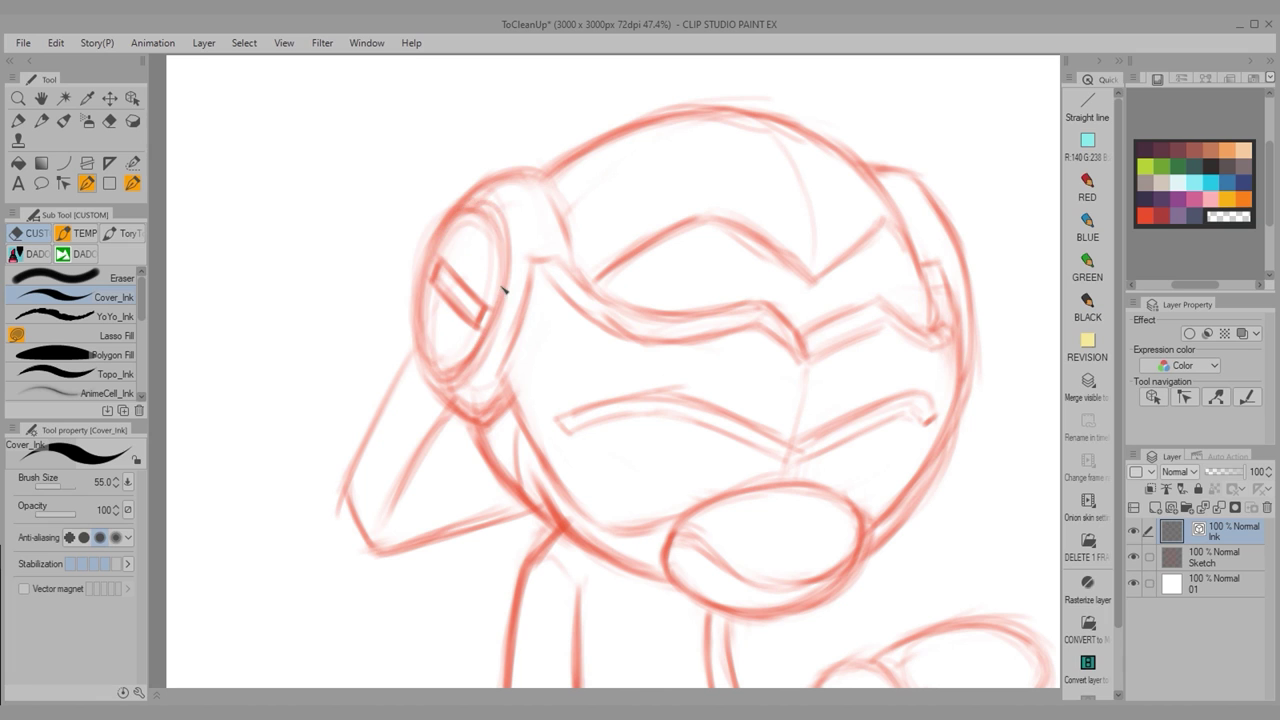
pyautogui.moveTo(411, 304)
pyautogui.mouseDown()
pyautogui.moveTo(424, 378)
pyautogui.moveTo(467, 361)
pyautogui.mouseUp()
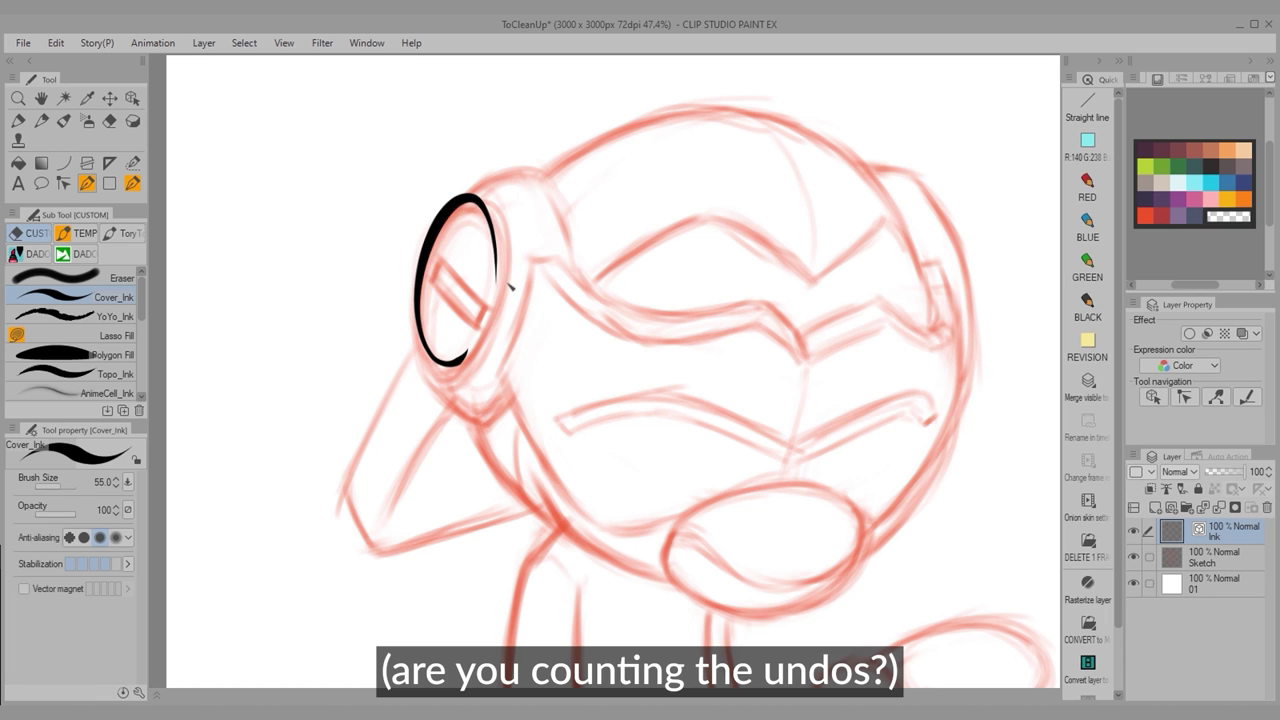
pyautogui.hotkey('ctrl', 'z')
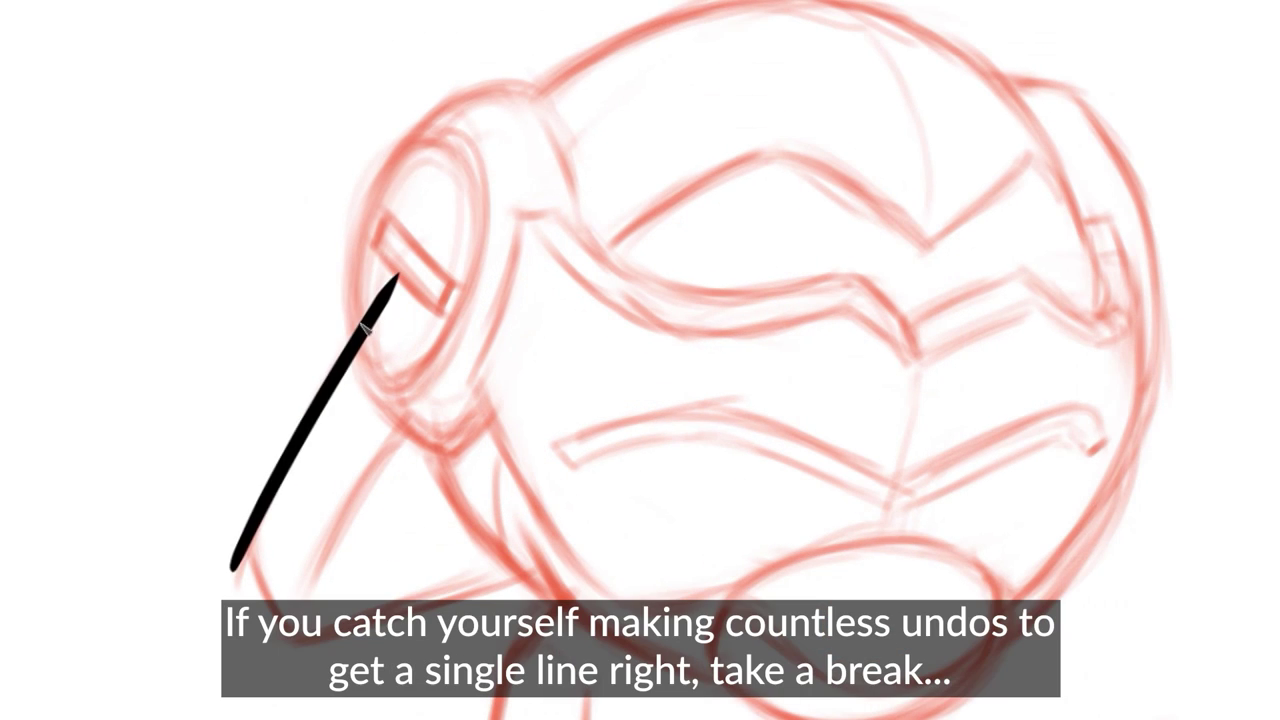
pyautogui.hotkey('ctrl', 'z')
pyautogui.moveTo(359, 337); pyautogui.dragTo(375, 295)
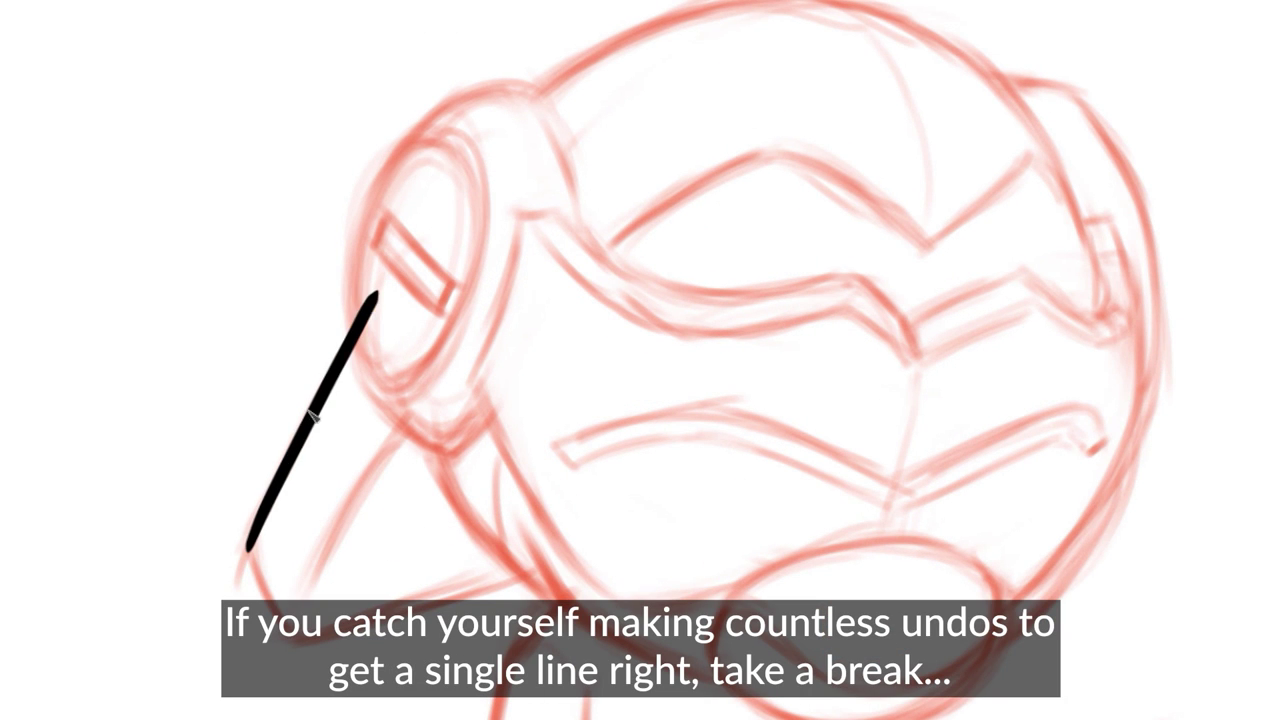
pyautogui.hotkey('ctrl', 'z')
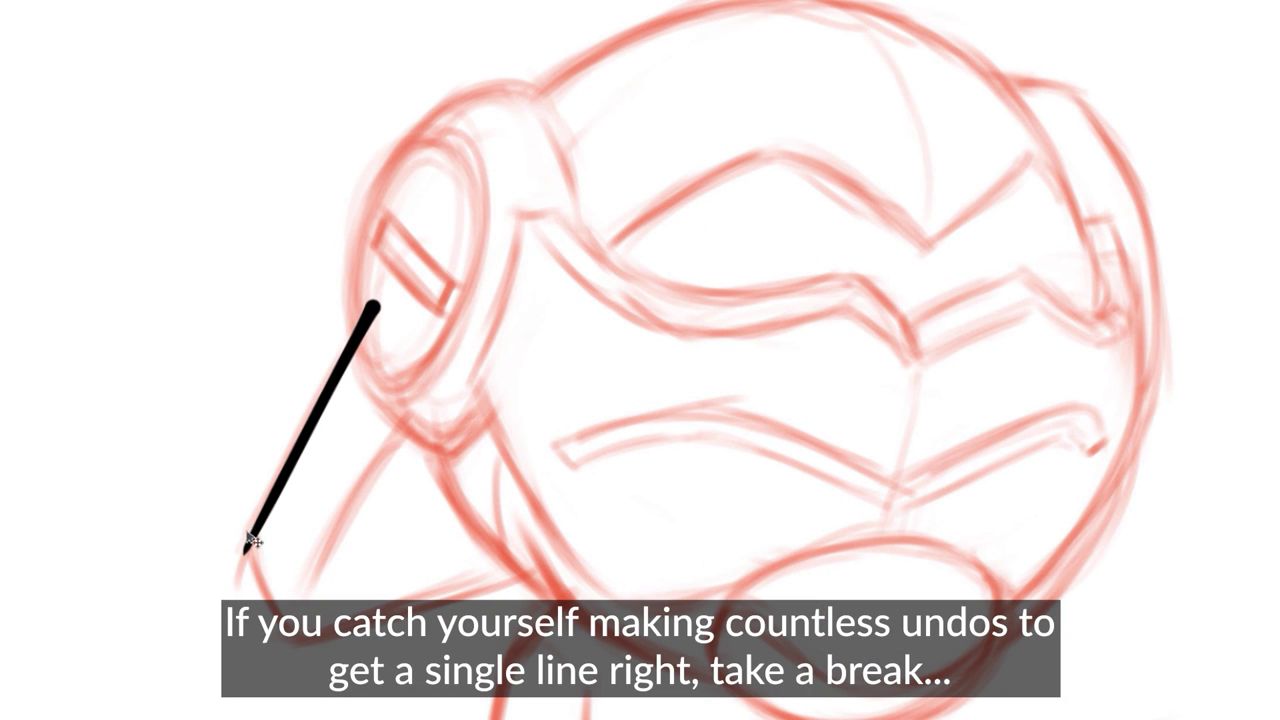
pyautogui.hotkey('ctrl', 'z')
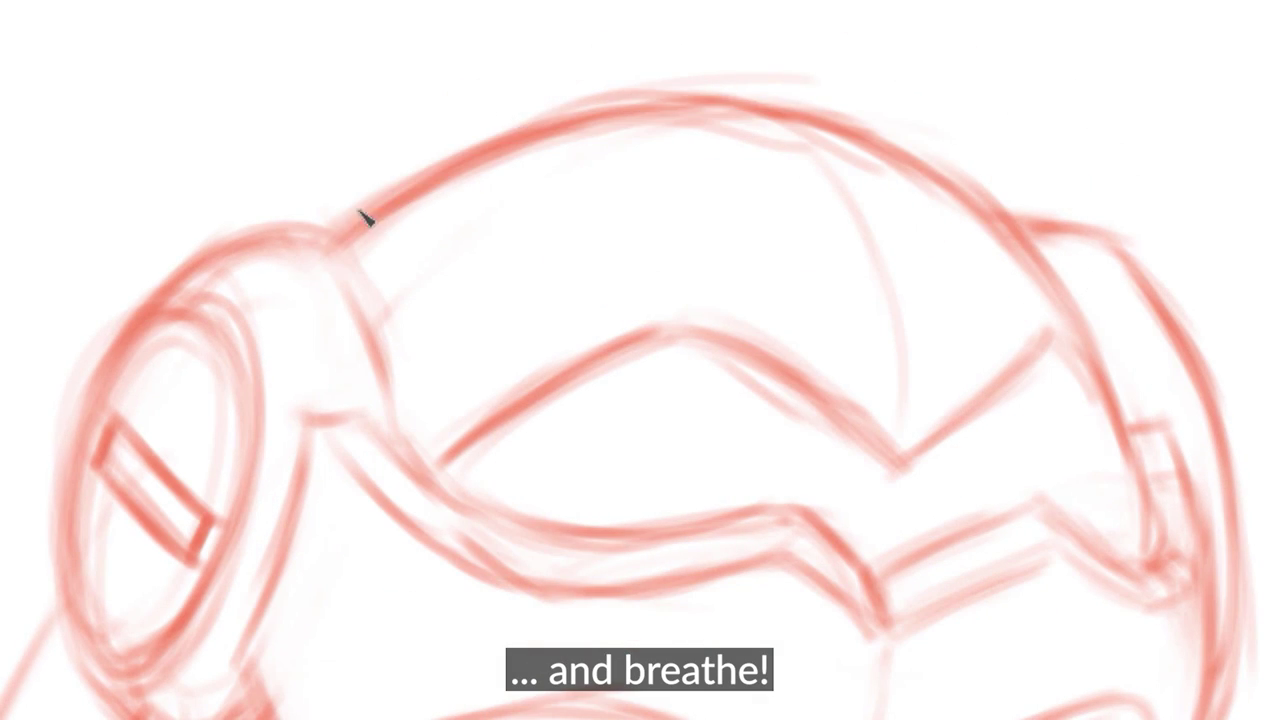
pyautogui.moveTo(330, 237); pyautogui.dragTo(1090, 297)
pyautogui.hotkey('ctrl', 'z')
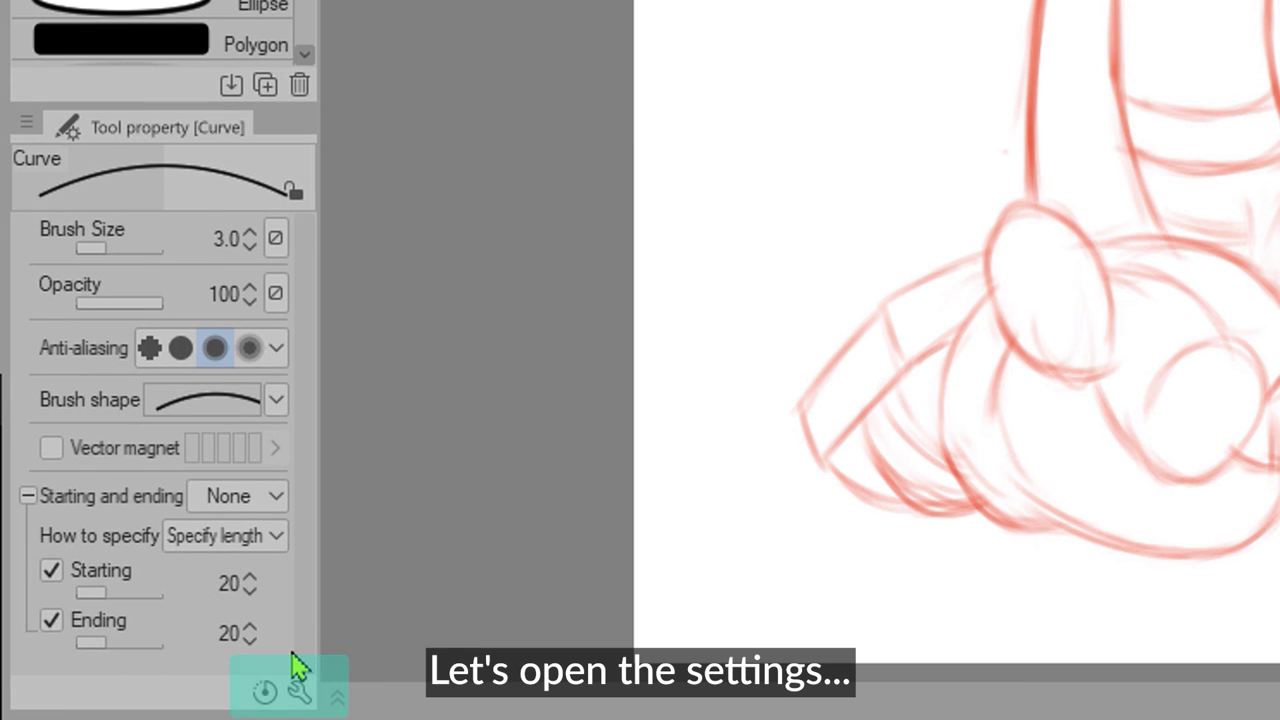
# In the Curve sub tool's detailed settings, make the Unit curve category's Curve option show among the tool properties
pyautogui.click(299, 688)
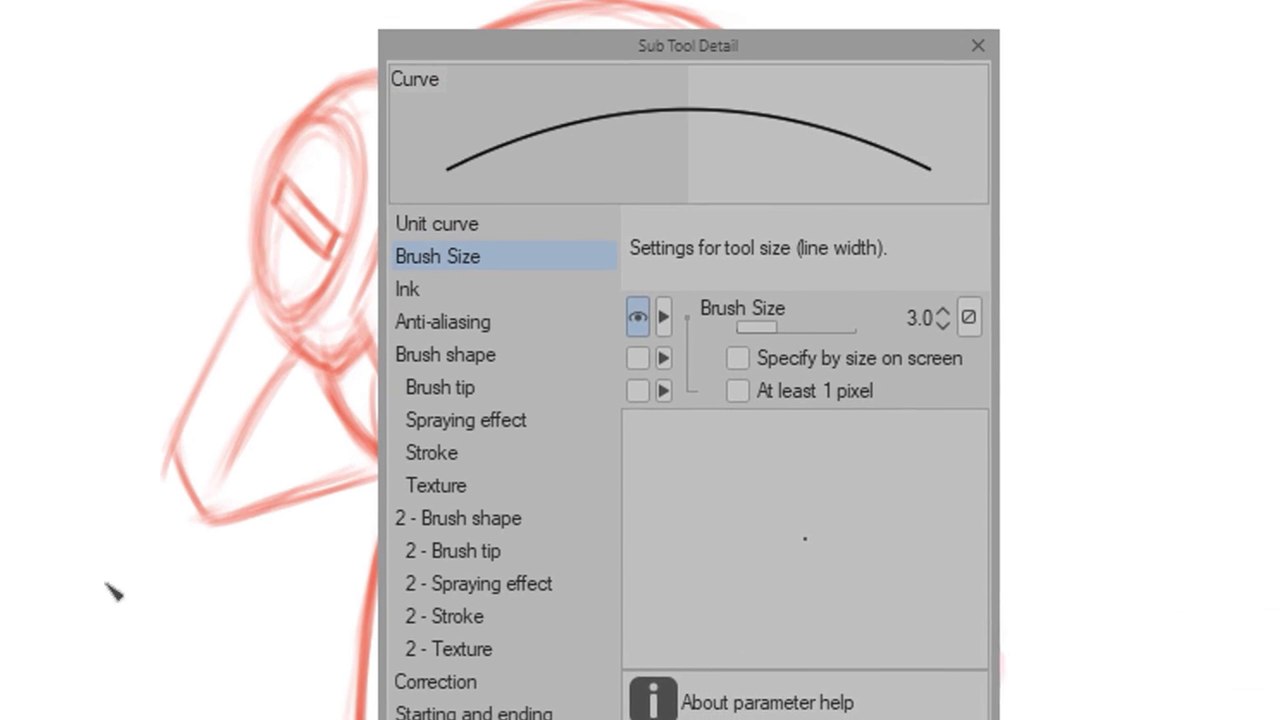
pyautogui.click(540, 232)
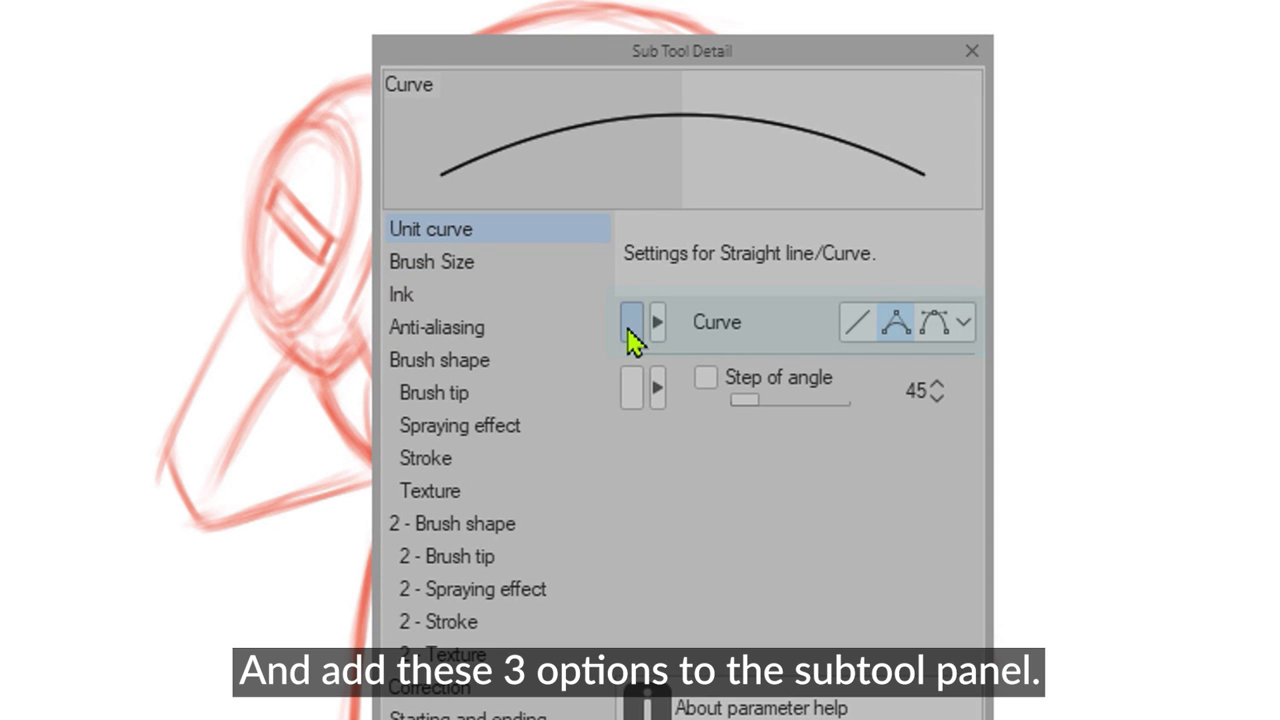
pyautogui.click(971, 52)
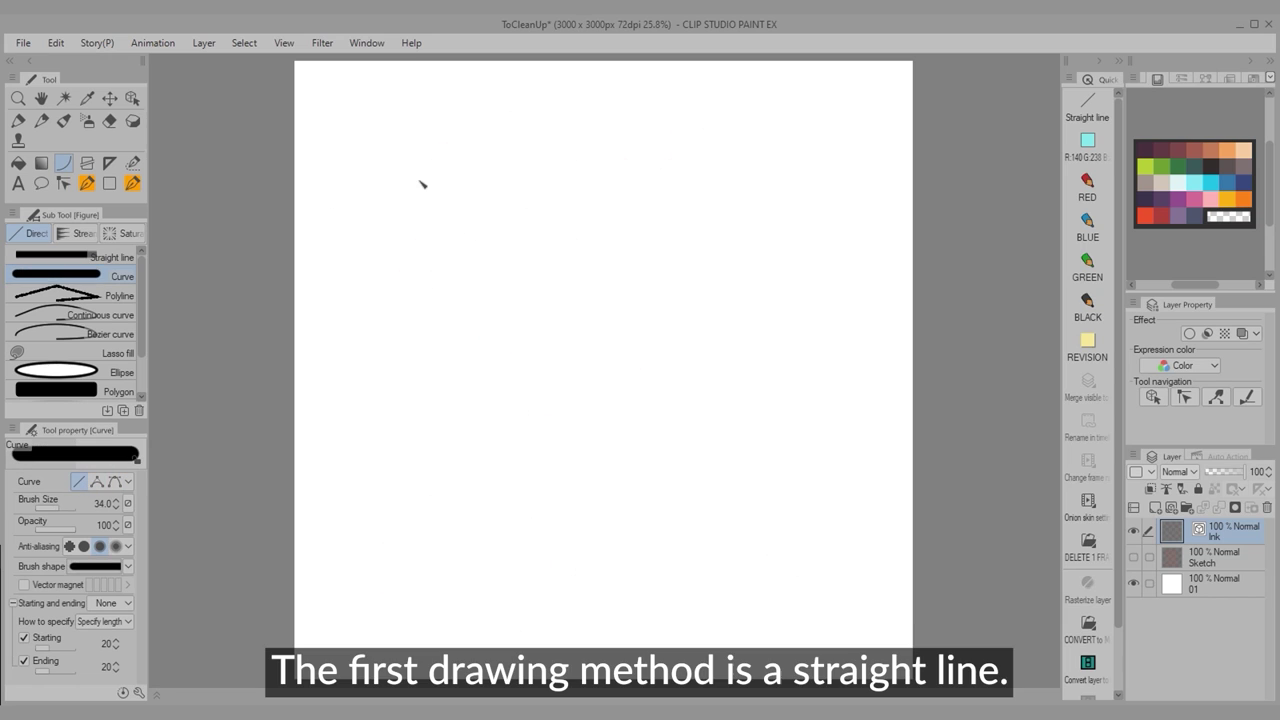
# Draw a vertical straight line, a single-bend curve and a two-node S-shaped curve side by side at brush size 34
pyautogui.moveTo(420, 183); pyautogui.dragTo(421, 572)
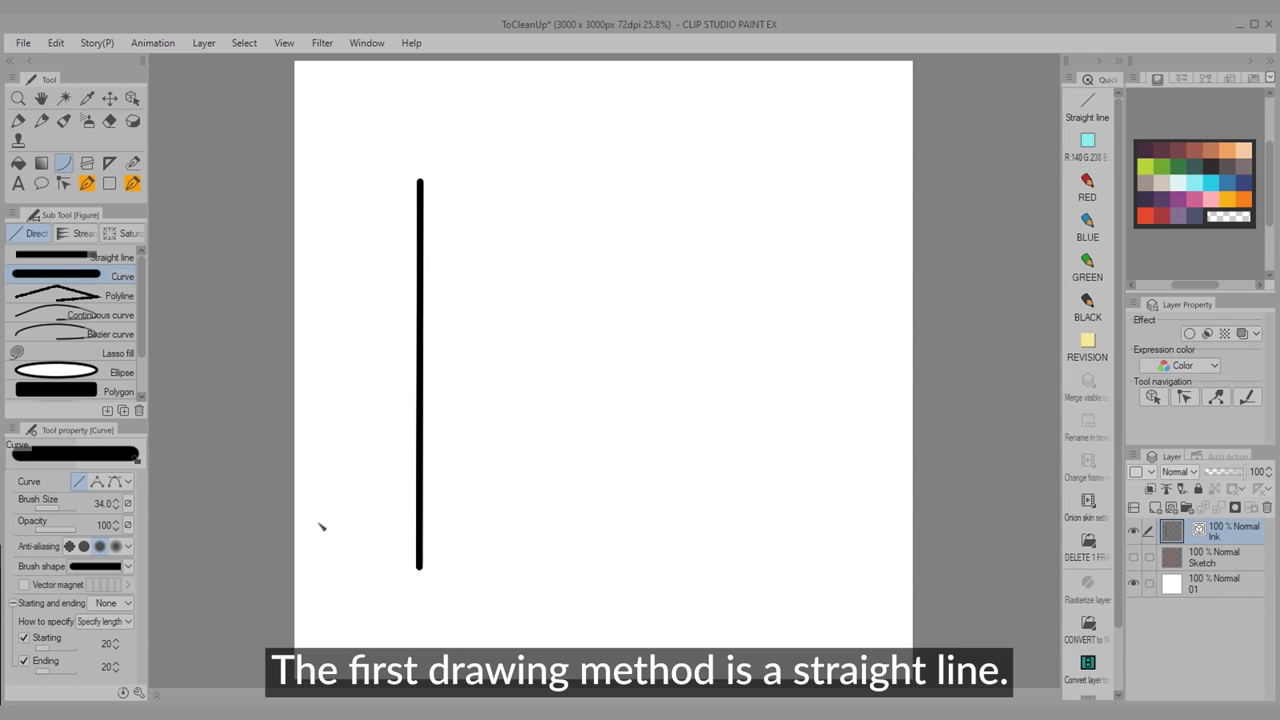
pyautogui.moveTo(594, 183); pyautogui.dragTo(595, 570)
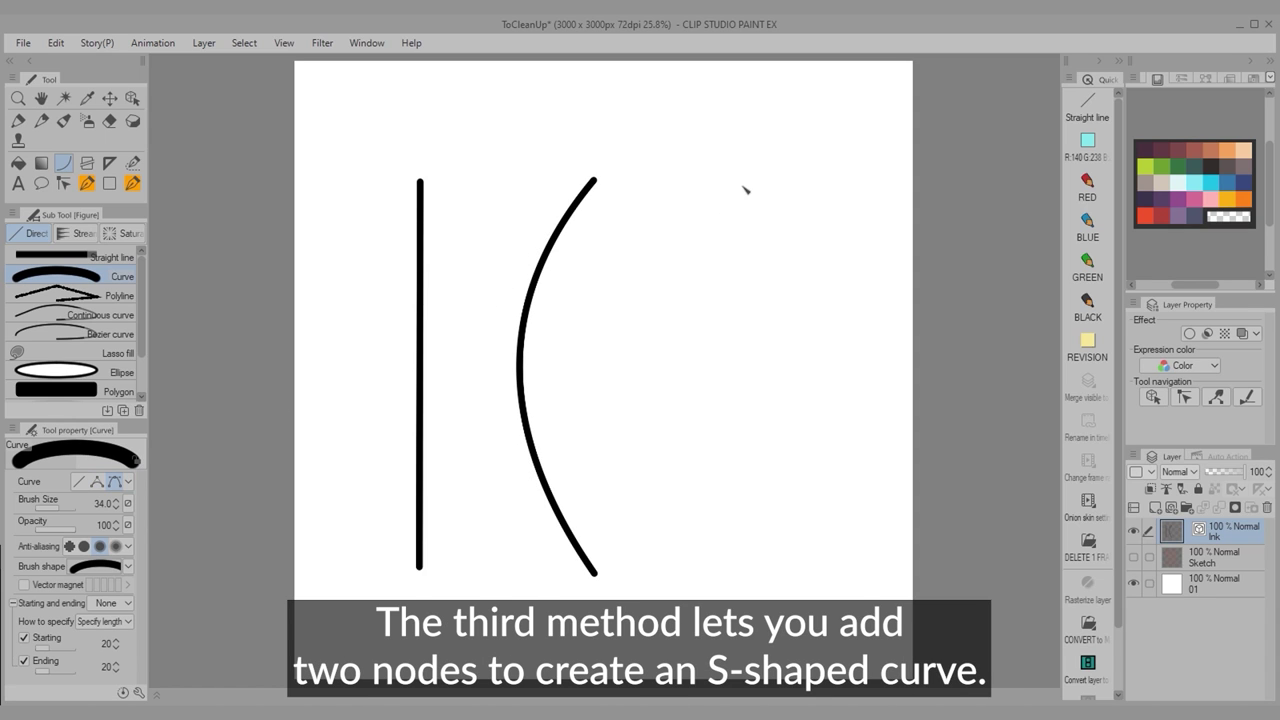
pyautogui.moveTo(755, 365); pyautogui.dragTo(749, 578)
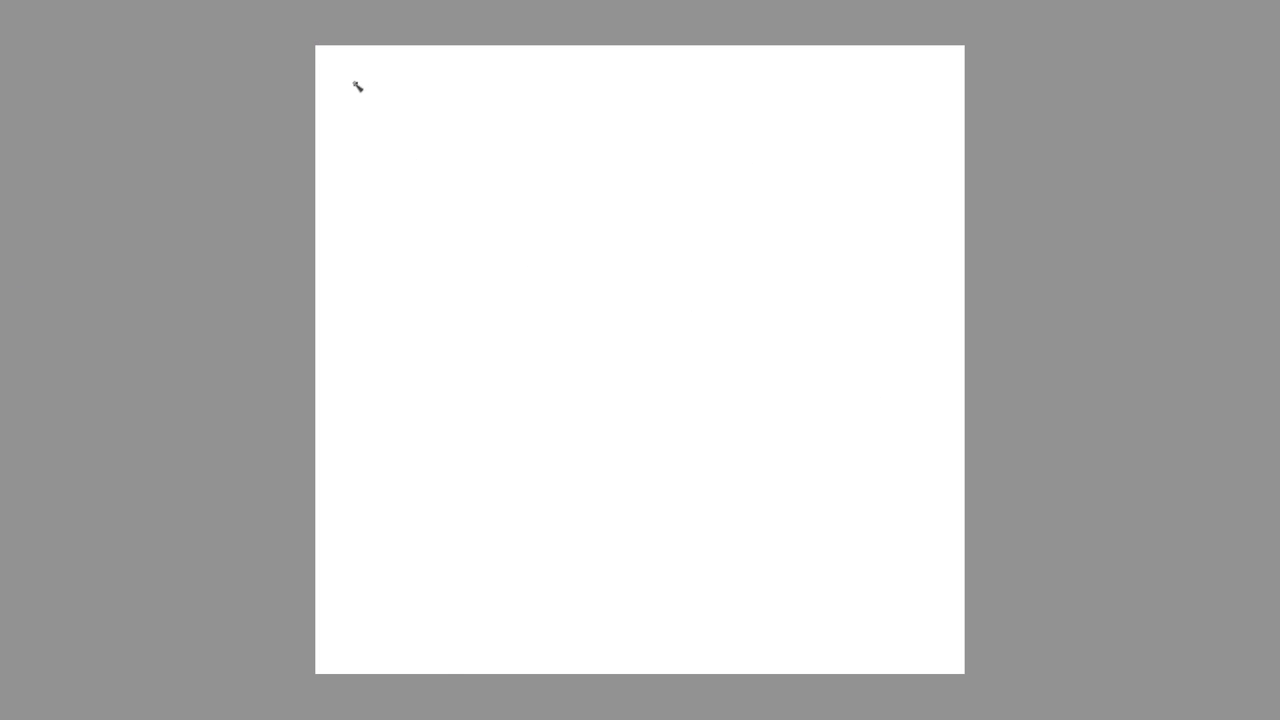
# Draw practice curves with the Curve tool: two diagonals bent toward the canvas's upper-right corner and a horizontal line arched upward
pyautogui.moveTo(357, 86); pyautogui.dragTo(864, 631)
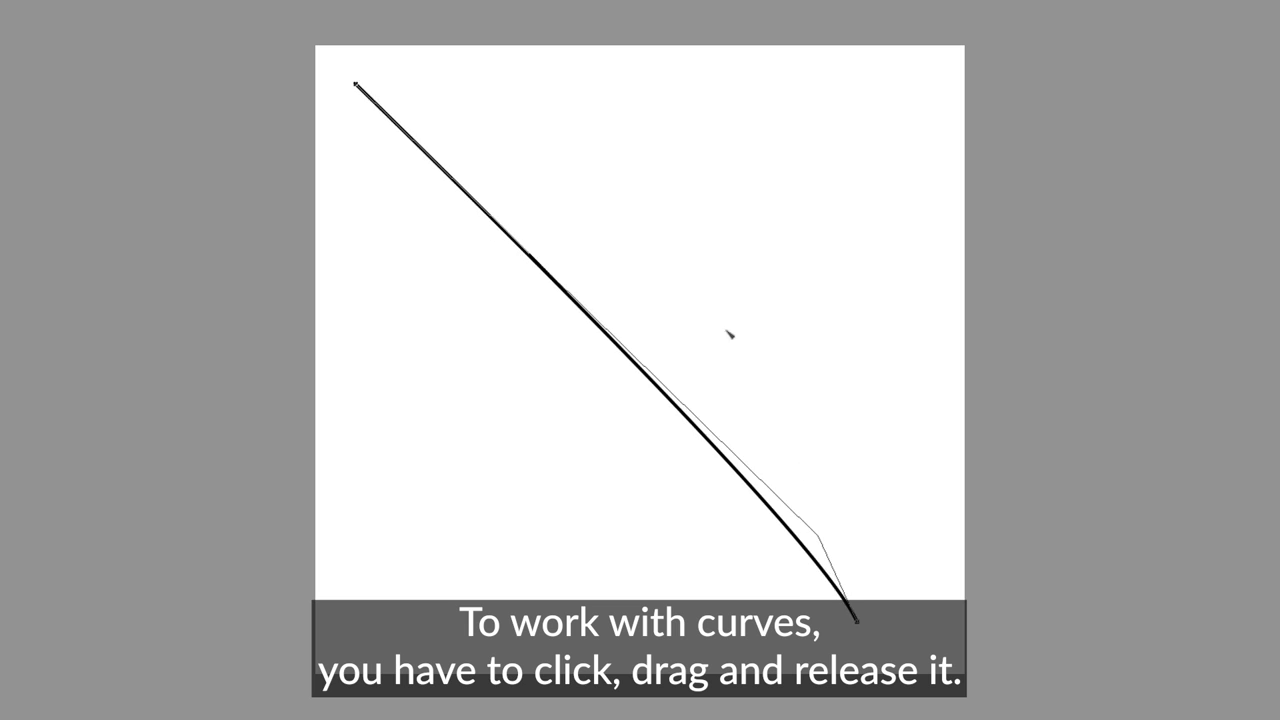
pyautogui.click(856, 116)
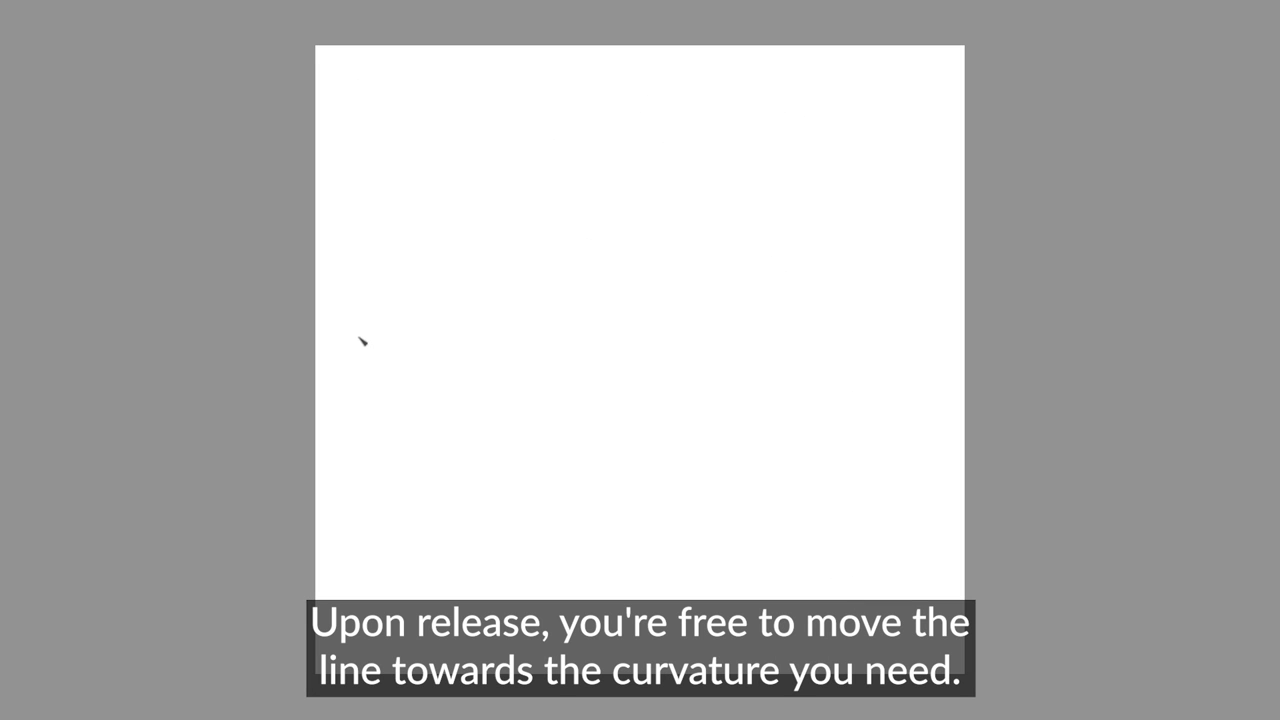
pyautogui.moveTo(360, 338); pyautogui.dragTo(916, 328)
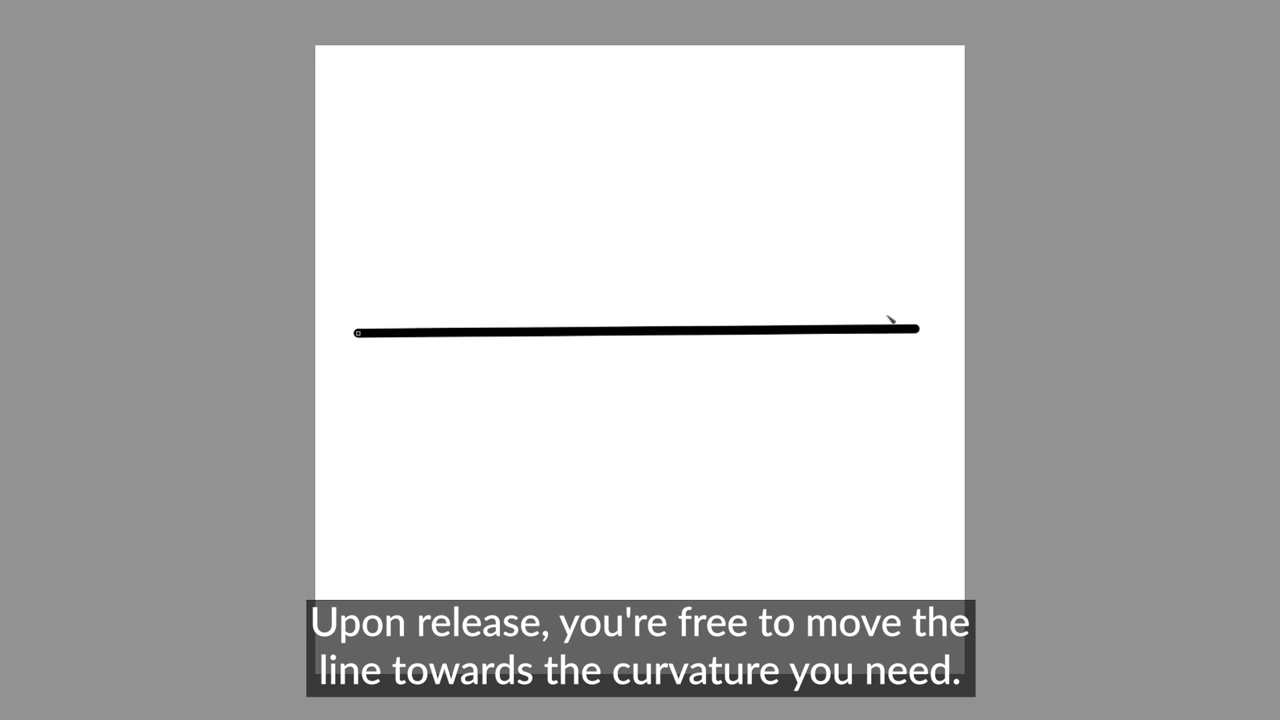
pyautogui.click(622, 104)
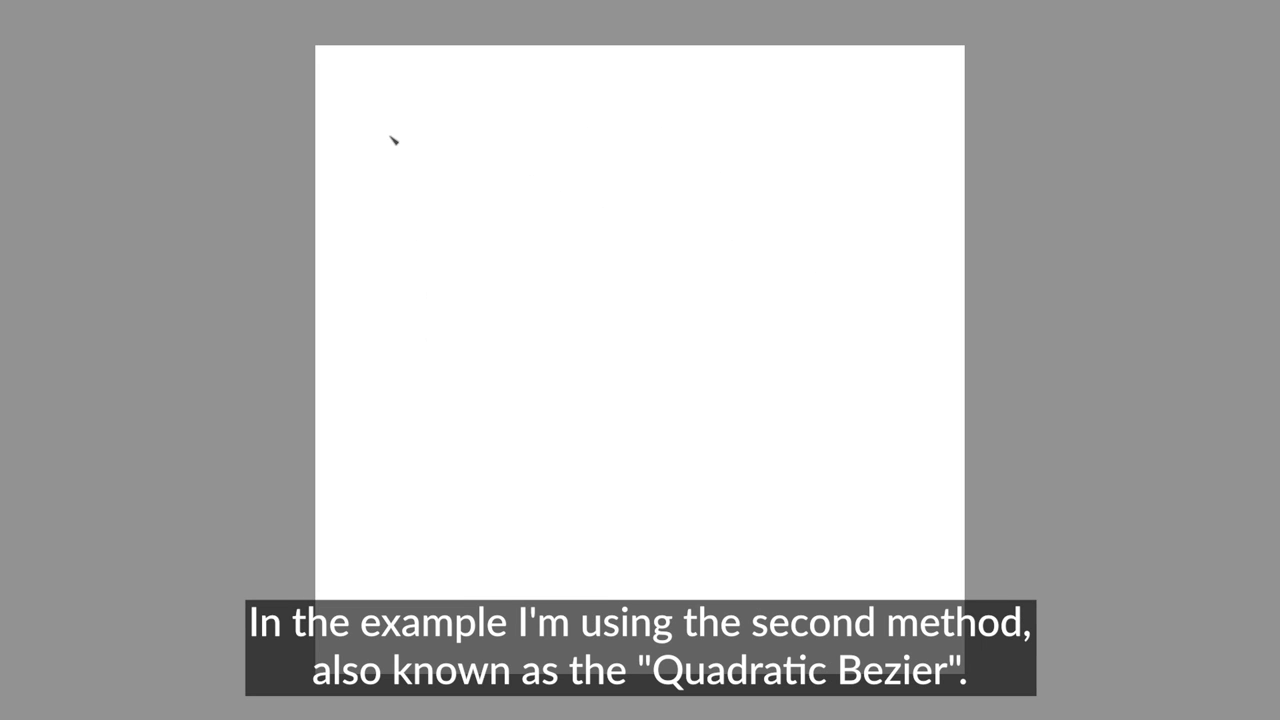
pyautogui.moveTo(391, 137); pyautogui.dragTo(826, 516)
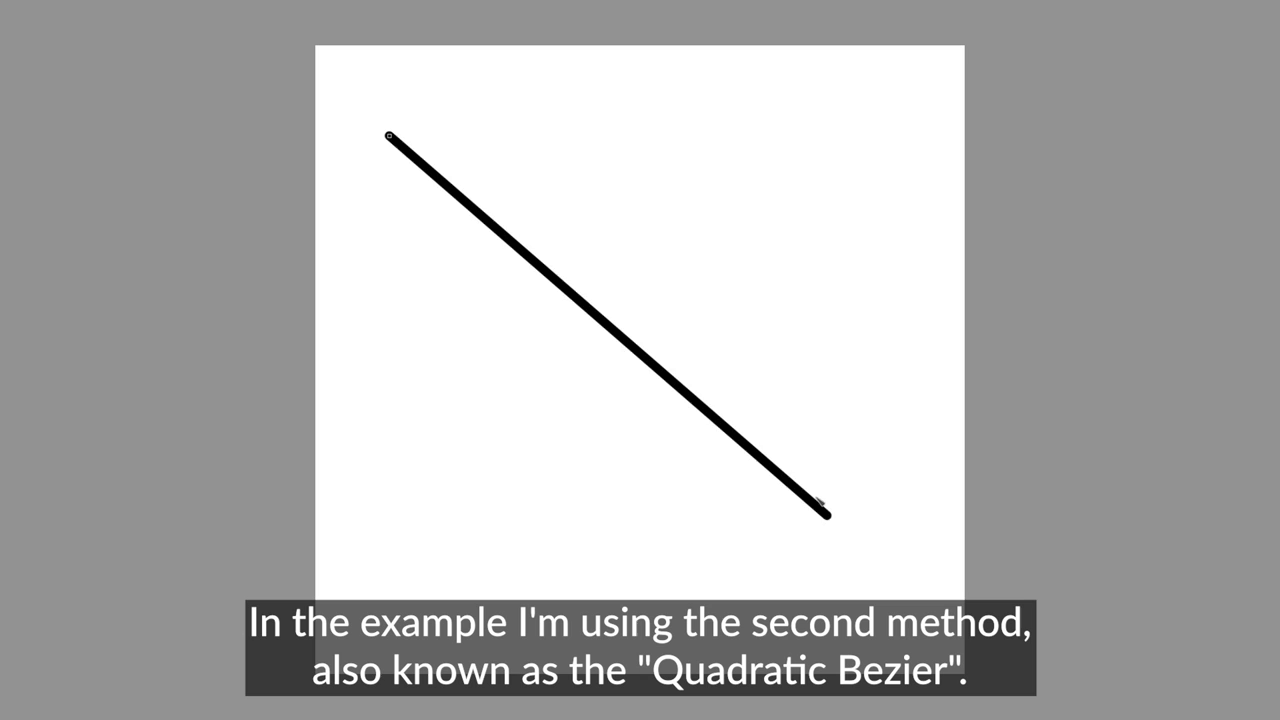
pyautogui.click(826, 150)
# Draw two crossing Curve strokes, one arched up and one sagging down, and trim the overshoots with the Vector eraser into an almond eye shape
pyautogui.moveTo(370, 317); pyautogui.dragTo(903, 316)
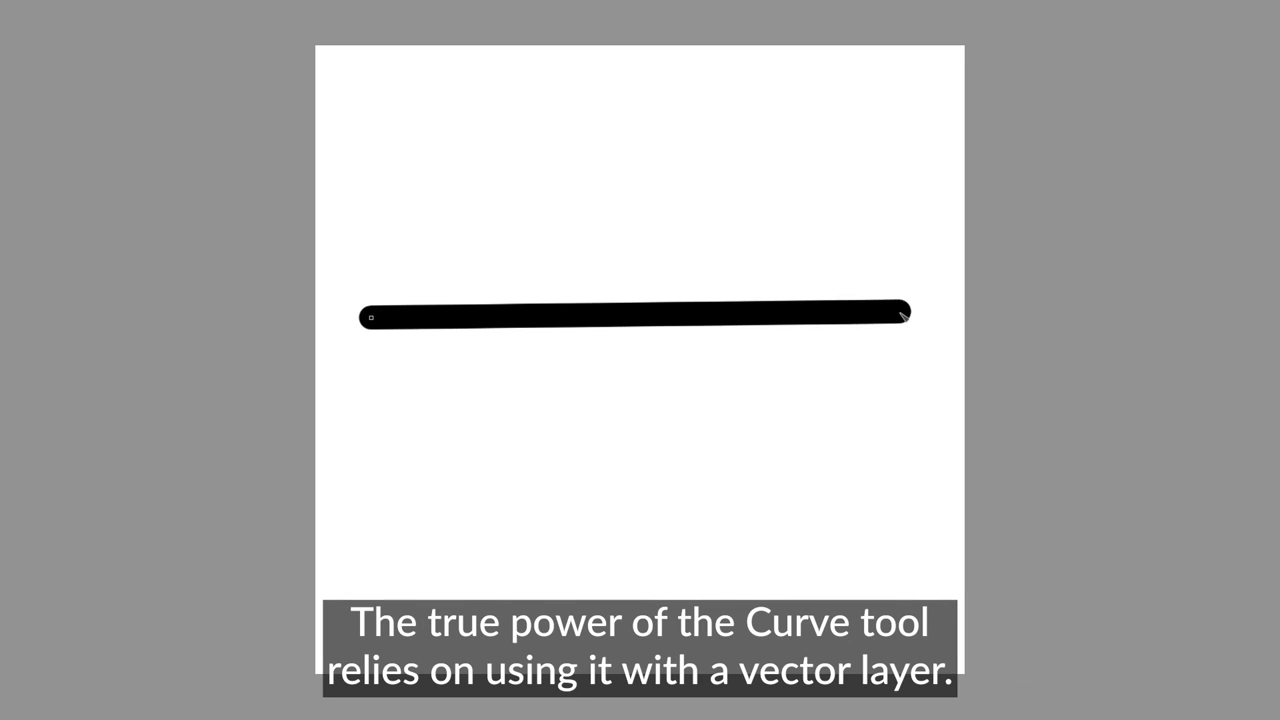
pyautogui.moveTo(751, 273); pyautogui.dragTo(637, 98)
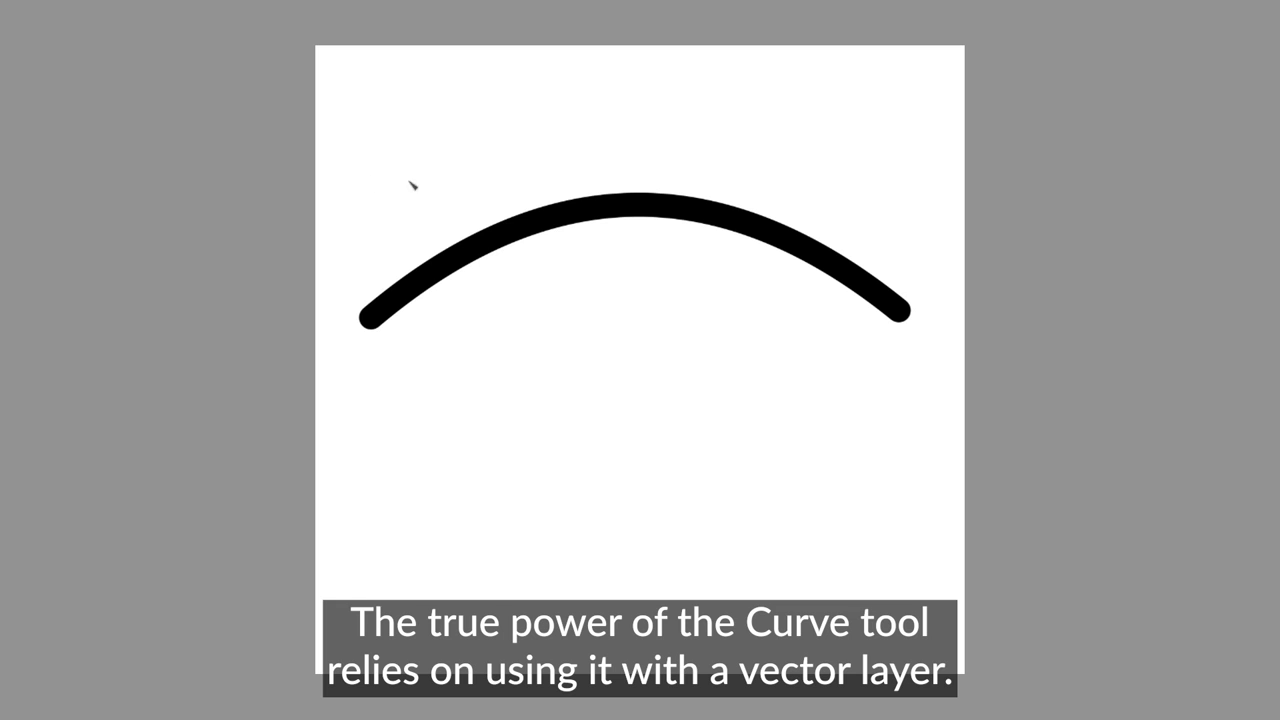
pyautogui.moveTo(368, 179); pyautogui.dragTo(884, 166)
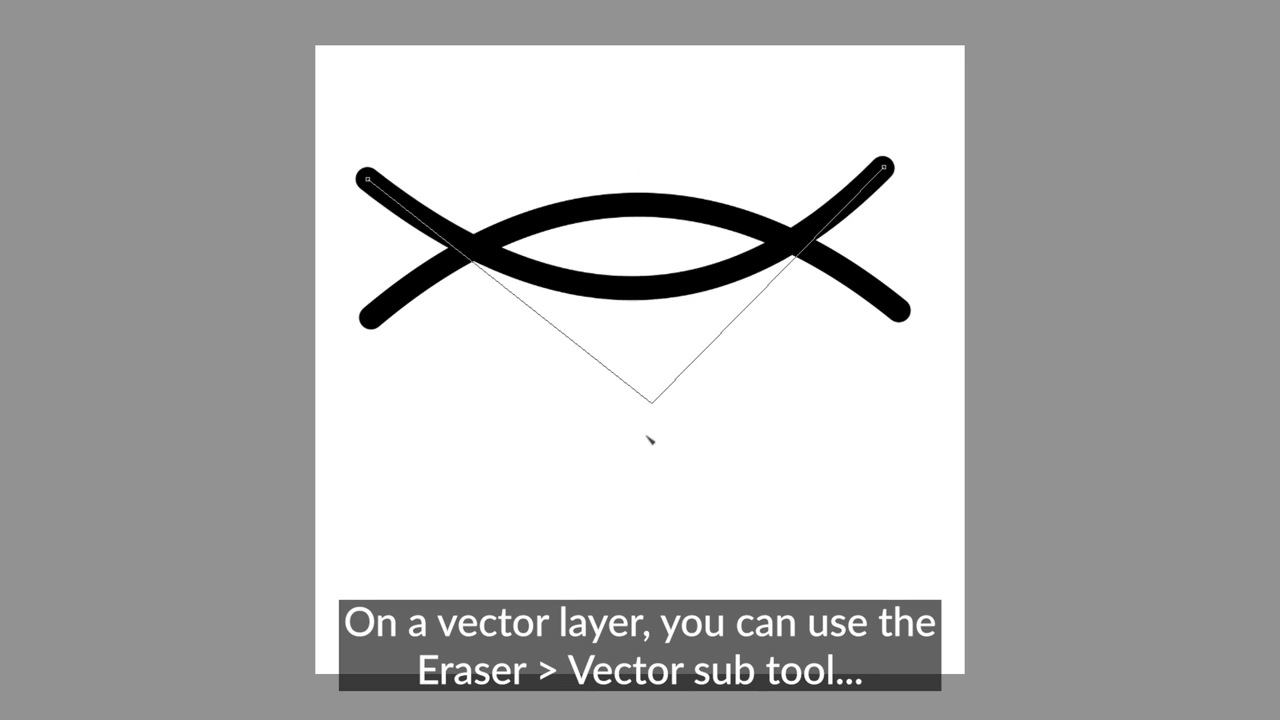
pyautogui.moveTo(647, 437); pyautogui.dragTo(645, 550)
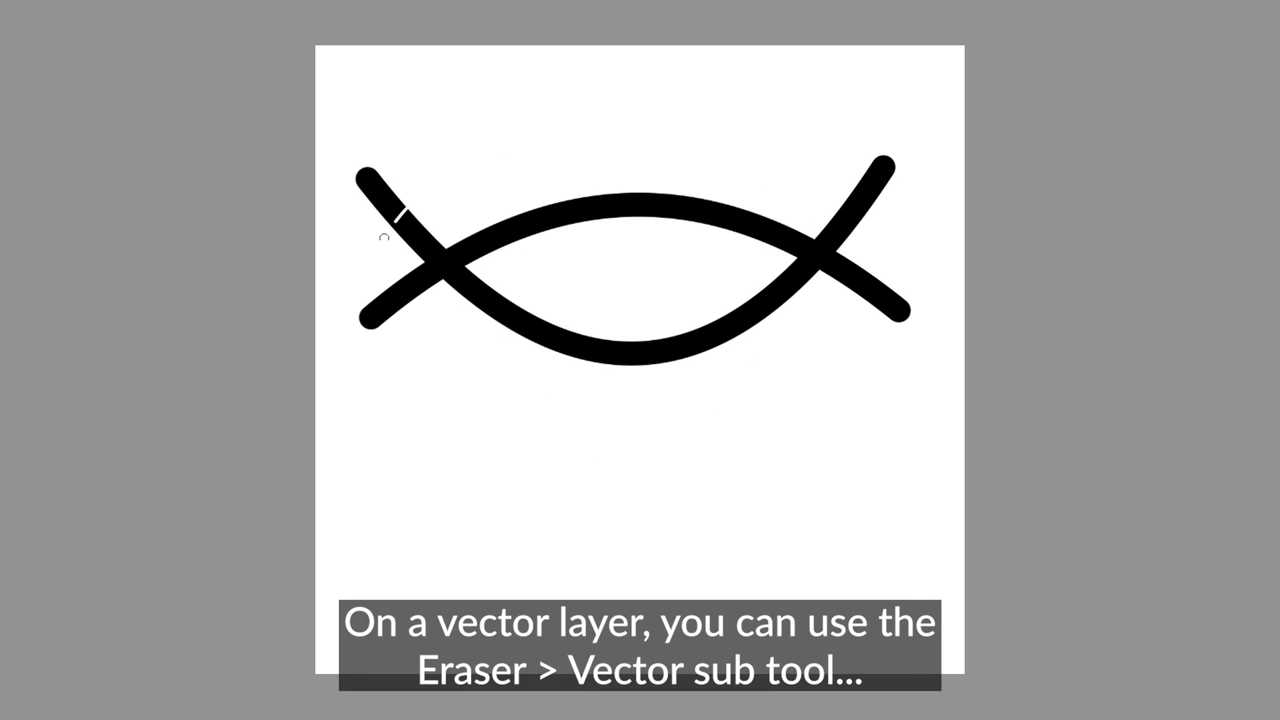
pyautogui.moveTo(384, 237); pyautogui.dragTo(405, 208)
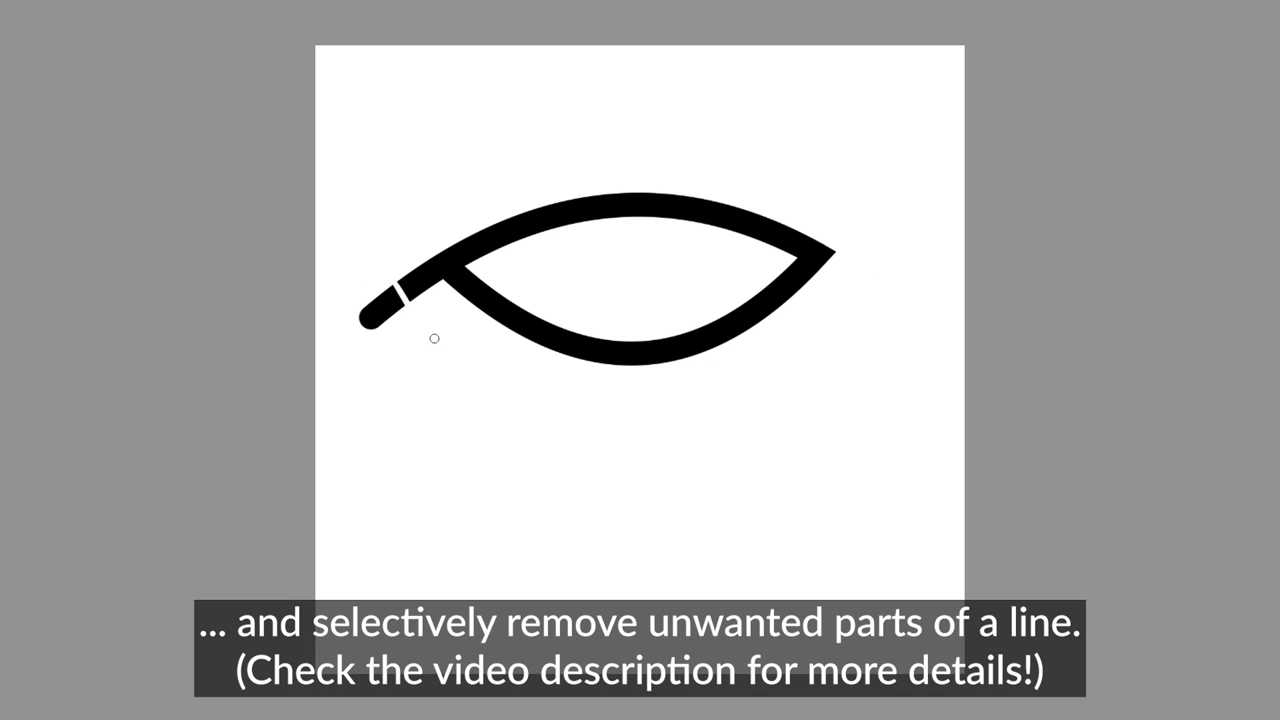
# Draw a U-shaped iris hanging from the upper lid and four straight lashes, with the ends trimmed where they meet the lid
pyautogui.moveTo(578, 287); pyautogui.dragTo(757, 163)
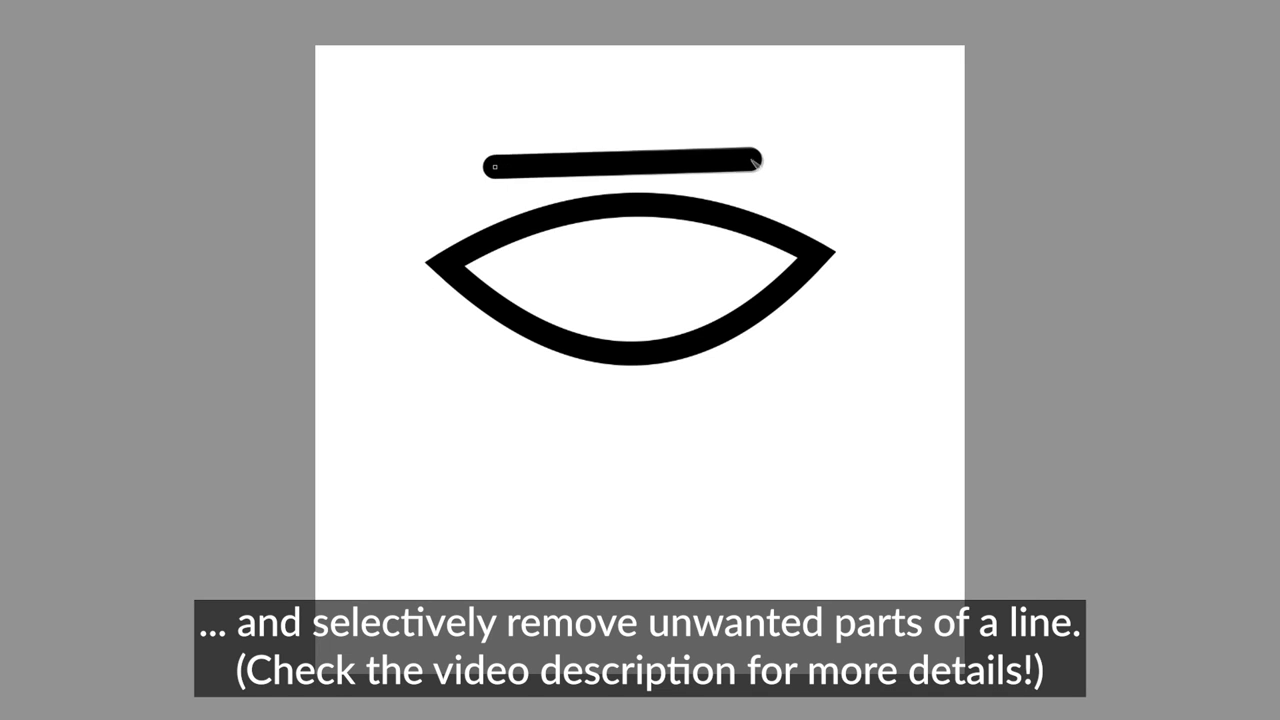
pyautogui.moveTo(624, 163); pyautogui.dragTo(651, 449)
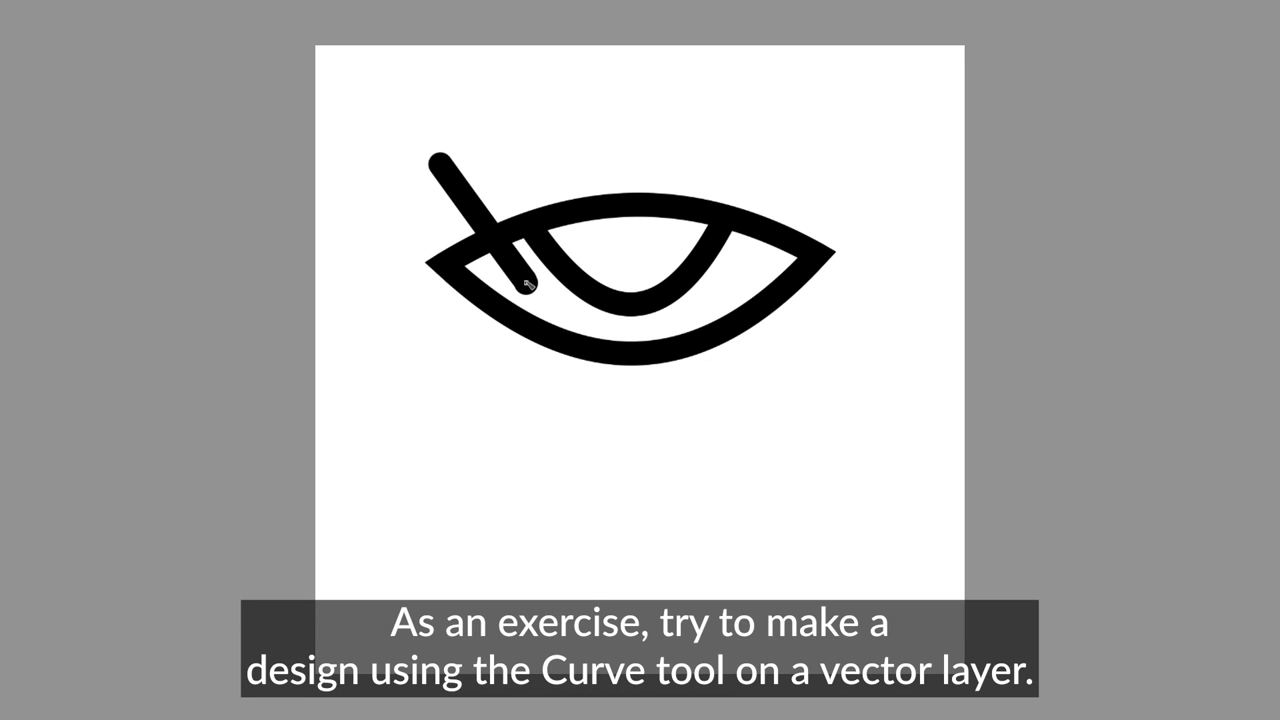
pyautogui.moveTo(560, 115); pyautogui.dragTo(605, 235)
pyautogui.hotkey('ctrl', 'z')
pyautogui.moveTo(545, 115); pyautogui.dragTo(598, 243)
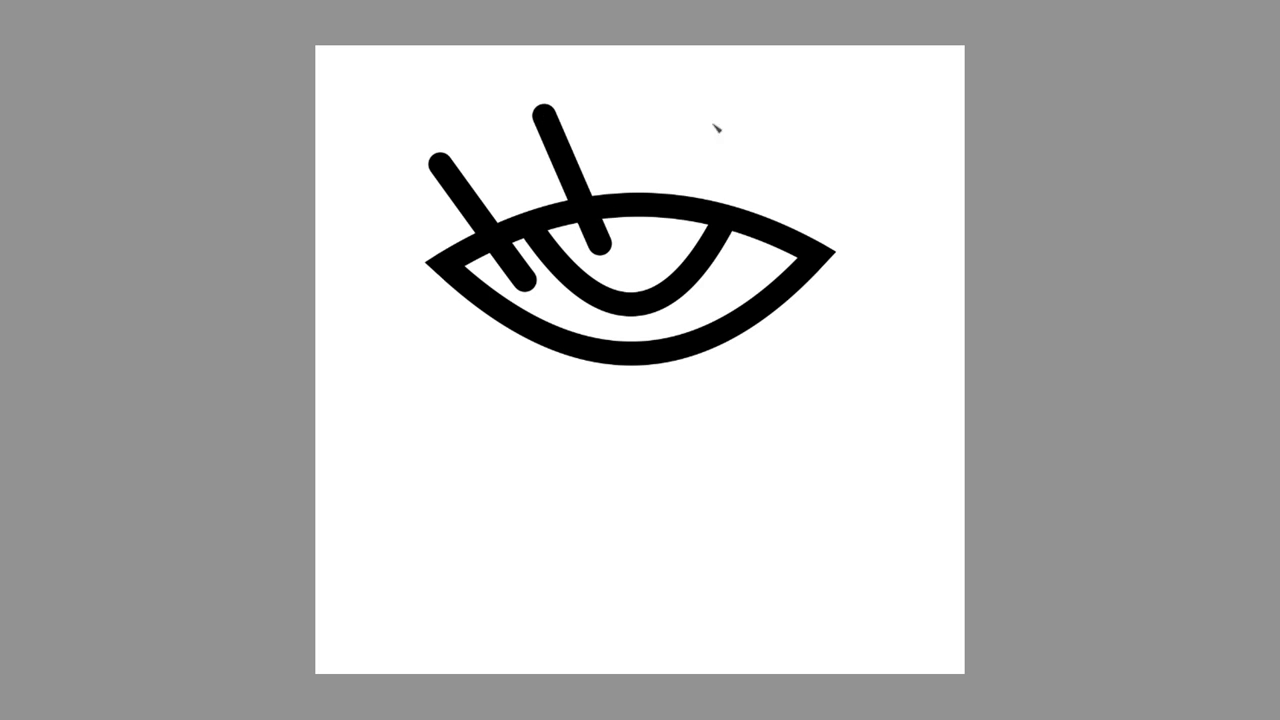
pyautogui.moveTo(690, 103); pyautogui.dragTo(665, 243)
pyautogui.moveTo(816, 135); pyautogui.dragTo(747, 272)
pyautogui.moveTo(670, 245); pyautogui.dragTo(633, 232)
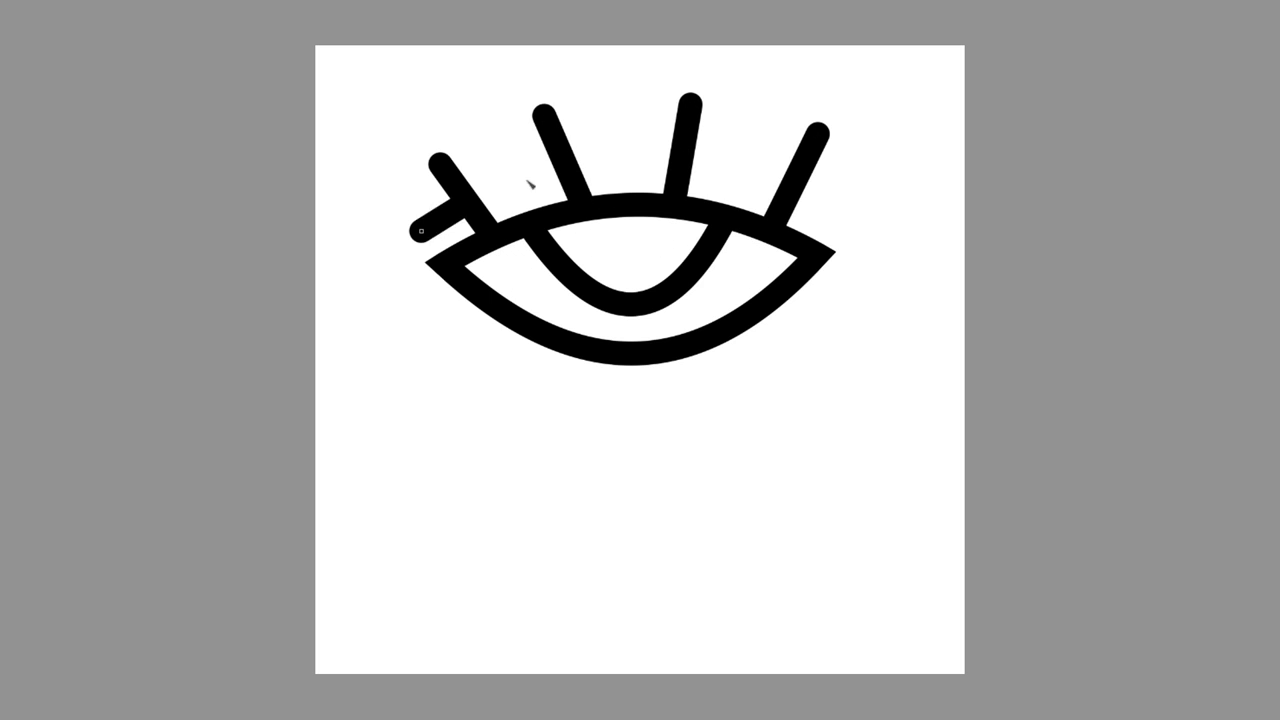
# Draw an eyelid crease arched above the upper lid across the four lashes, and start trimming the unwanted segments around it
pyautogui.moveTo(529, 183); pyautogui.dragTo(848, 232)
pyautogui.moveTo(635, 232); pyautogui.dragTo(640, 80)
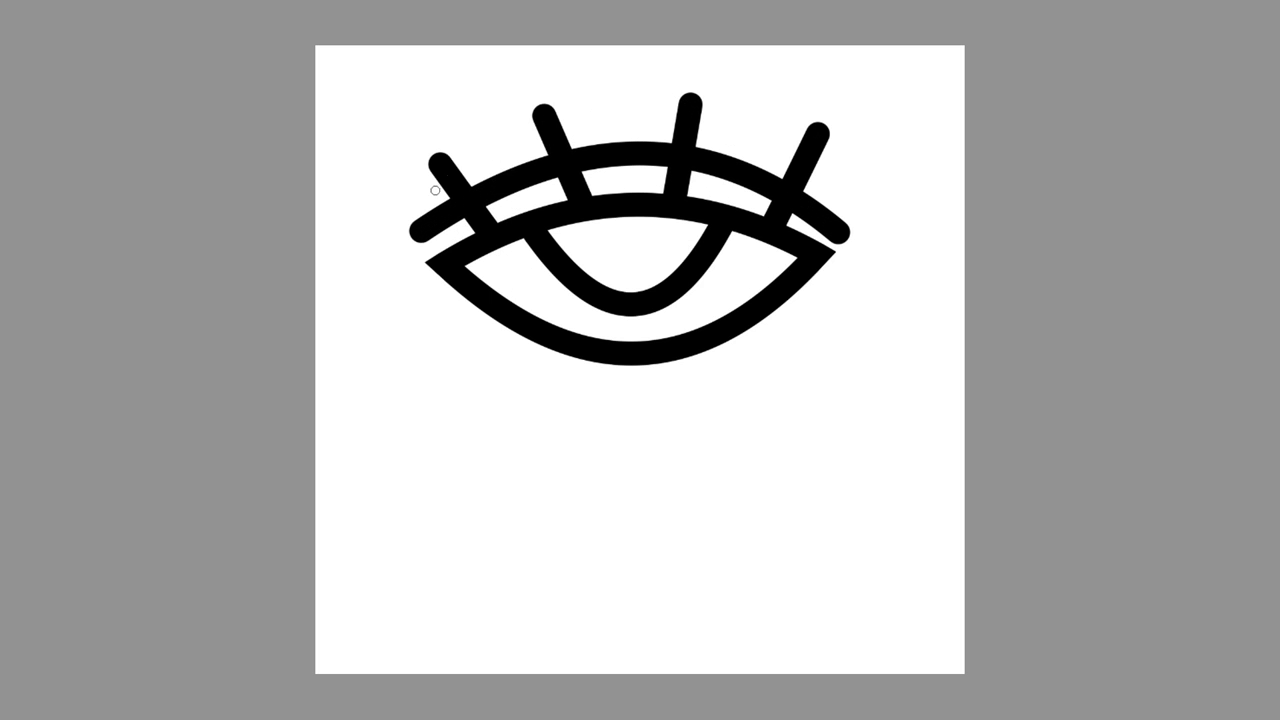
pyautogui.moveTo(435, 190); pyautogui.dragTo(448, 220)
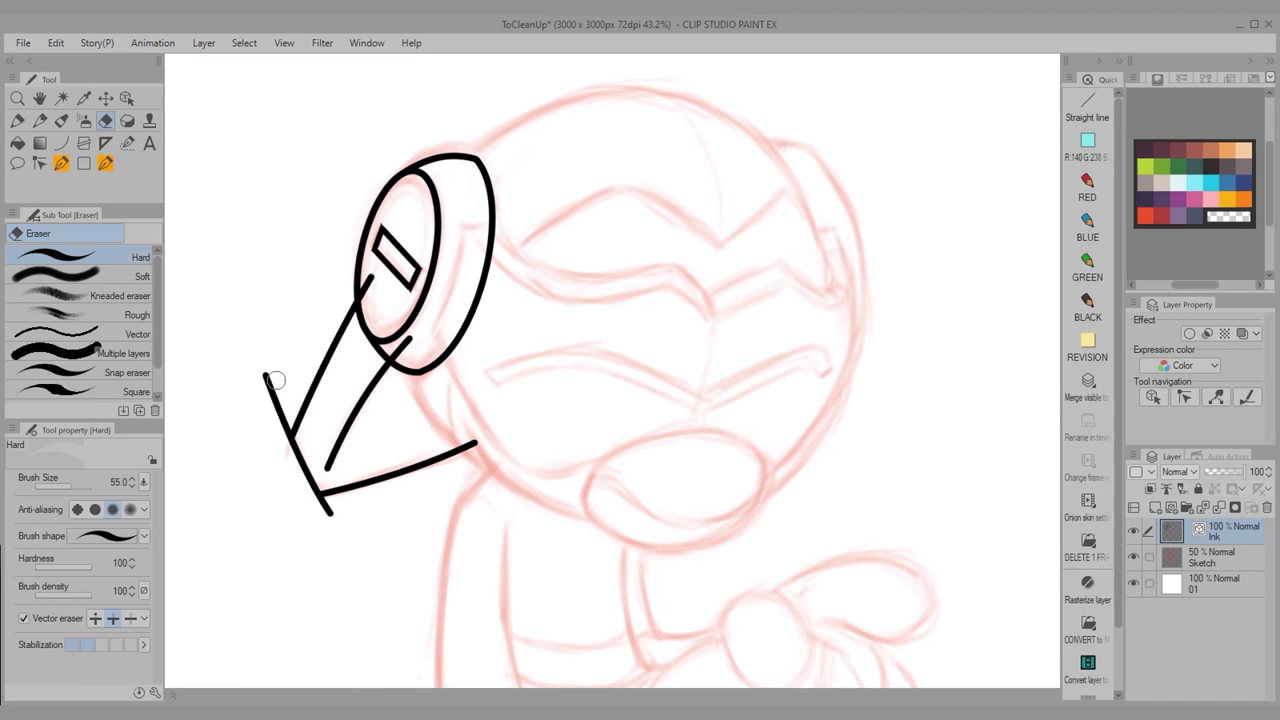
# Erase the overshoots of the fin below the helmet's ear piece, and ink the jaw arc and oval muzzle with the Curve tool
pyautogui.moveTo(275, 380); pyautogui.dragTo(290, 440)
pyautogui.click(61, 143)
pyautogui.moveTo(412, 372)
pyautogui.mouseDown()
pyautogui.moveTo(600, 525)
pyautogui.moveTo(852, 355)
pyautogui.mouseUp()
pyautogui.moveTo(585, 515); pyautogui.dragTo(765, 495)
pyautogui.moveTo(588, 490); pyautogui.dragTo(765, 495)
# Ink the lower edge of the character's visor and the angular eye slit across it, following the sketch
pyautogui.moveTo(405, 390); pyautogui.dragTo(355, 329)
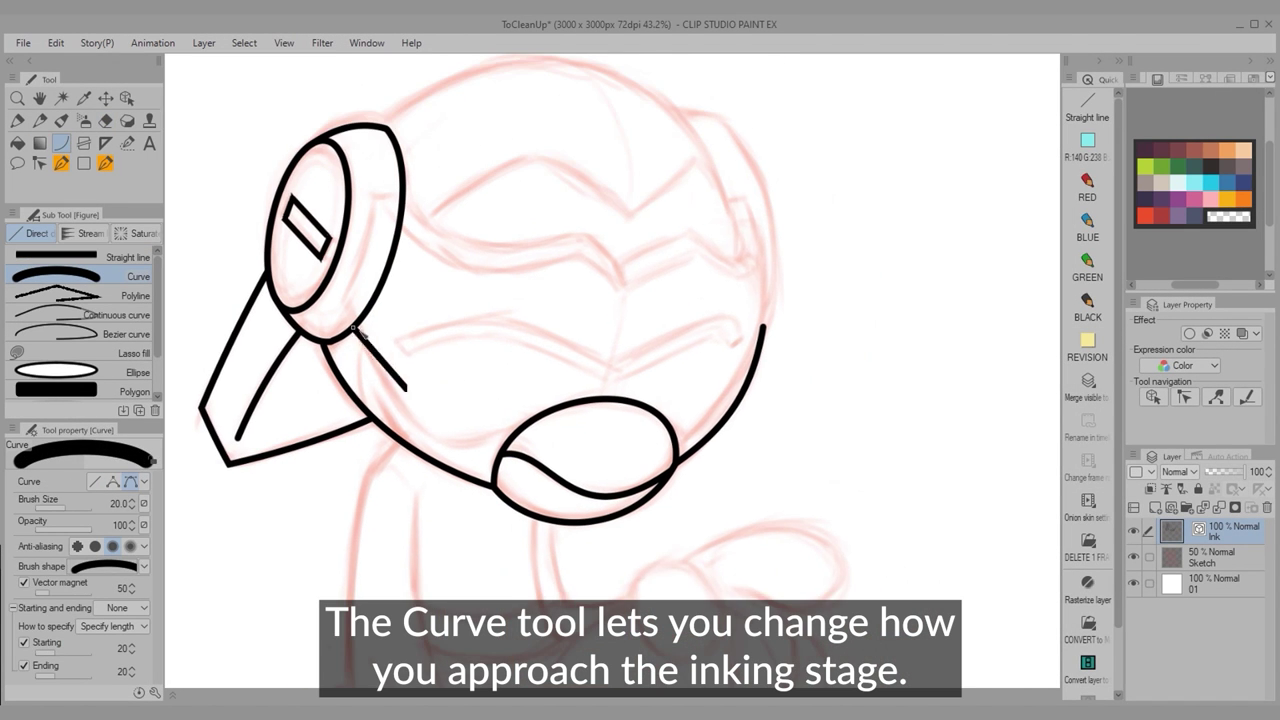
pyautogui.click(787, 309)
pyautogui.moveTo(400, 385)
pyautogui.mouseDown()
pyautogui.moveTo(745, 355)
pyautogui.moveTo(740, 378)
pyautogui.moveTo(617, 425)
pyautogui.mouseUp()
pyautogui.click(617, 425)
pyautogui.moveTo(402, 350); pyautogui.dragTo(438, 410)
# Ink the helmet's forehead crest and domed top, and outline the visor's band and side edge beside the ear piece
pyautogui.click(557, 163)
pyautogui.moveTo(430, 255)
pyautogui.mouseDown()
pyautogui.moveTo(635, 243)
pyautogui.moveTo(705, 195)
pyautogui.mouseUp()
pyautogui.moveTo(390, 160); pyautogui.dragTo(755, 240)
pyautogui.click(555, 62)
pyautogui.moveTo(395, 213)
pyautogui.mouseDown()
pyautogui.moveTo(597, 271)
pyautogui.moveTo(591, 293)
pyautogui.mouseUp()
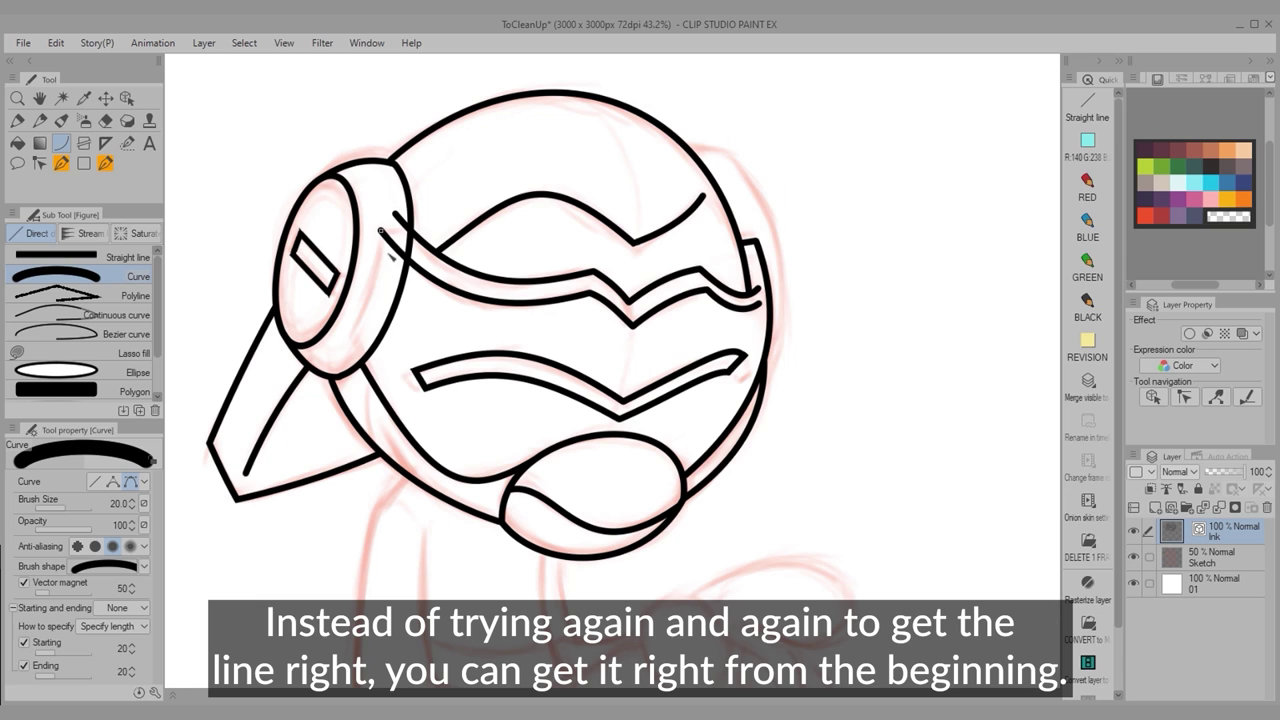
pyautogui.moveTo(385, 232); pyautogui.dragTo(500, 480)
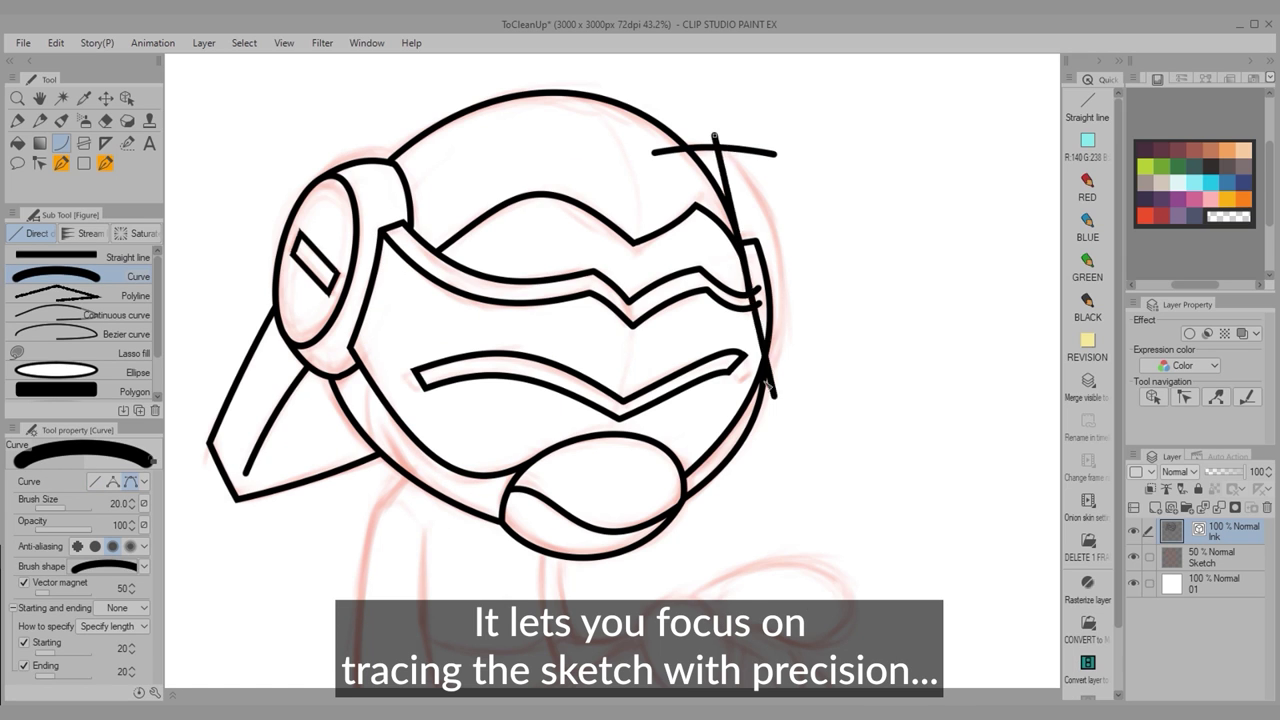
pyautogui.press('Escape')
# Ink the character's near arm and torso lines, including the curved belt band, from below the helmet
pyautogui.scroll(-5, 385, 430)
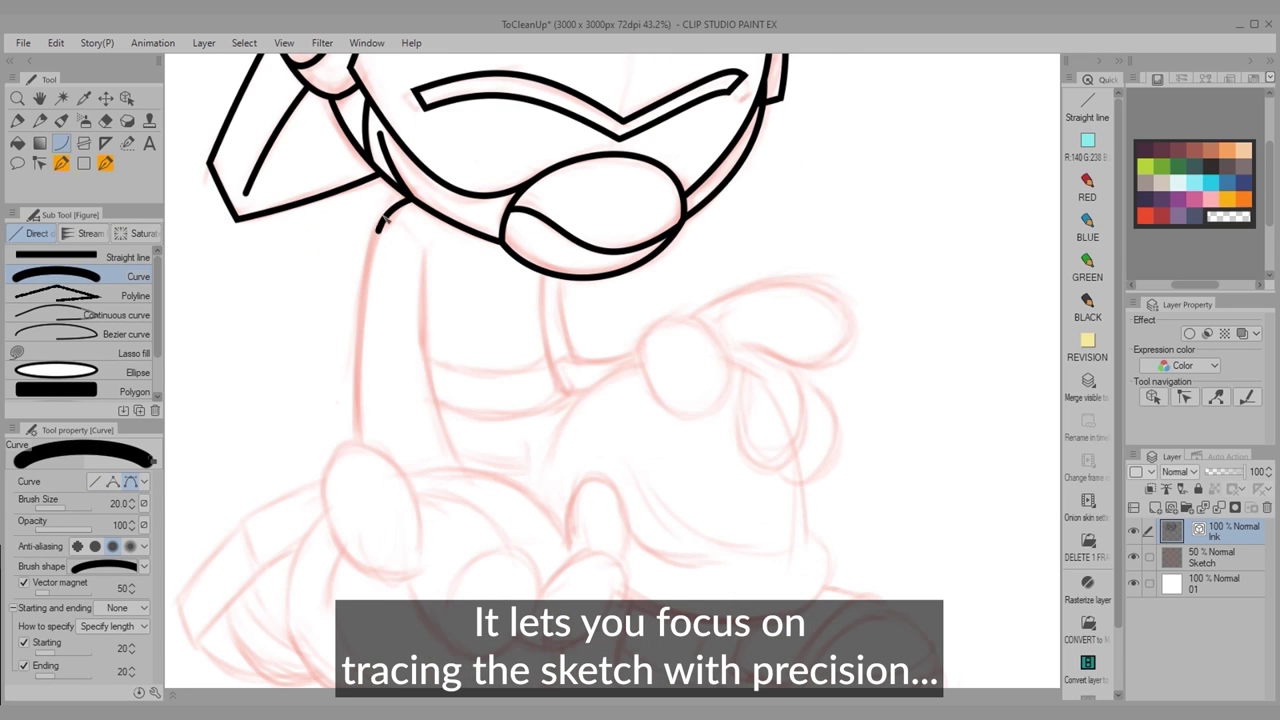
pyautogui.moveTo(383, 225)
pyautogui.mouseDown()
pyautogui.moveTo(480, 371)
pyautogui.moveTo(571, 386)
pyautogui.mouseUp()
pyautogui.scroll(-2, 480, 400)
# Ink the rounded cuff at the end of the near arm and adjust its curve's control points to follow the sketch
pyautogui.moveTo(343, 386); pyautogui.dragTo(440, 510)
pyautogui.moveTo(446, 460); pyautogui.dragTo(446, 480)
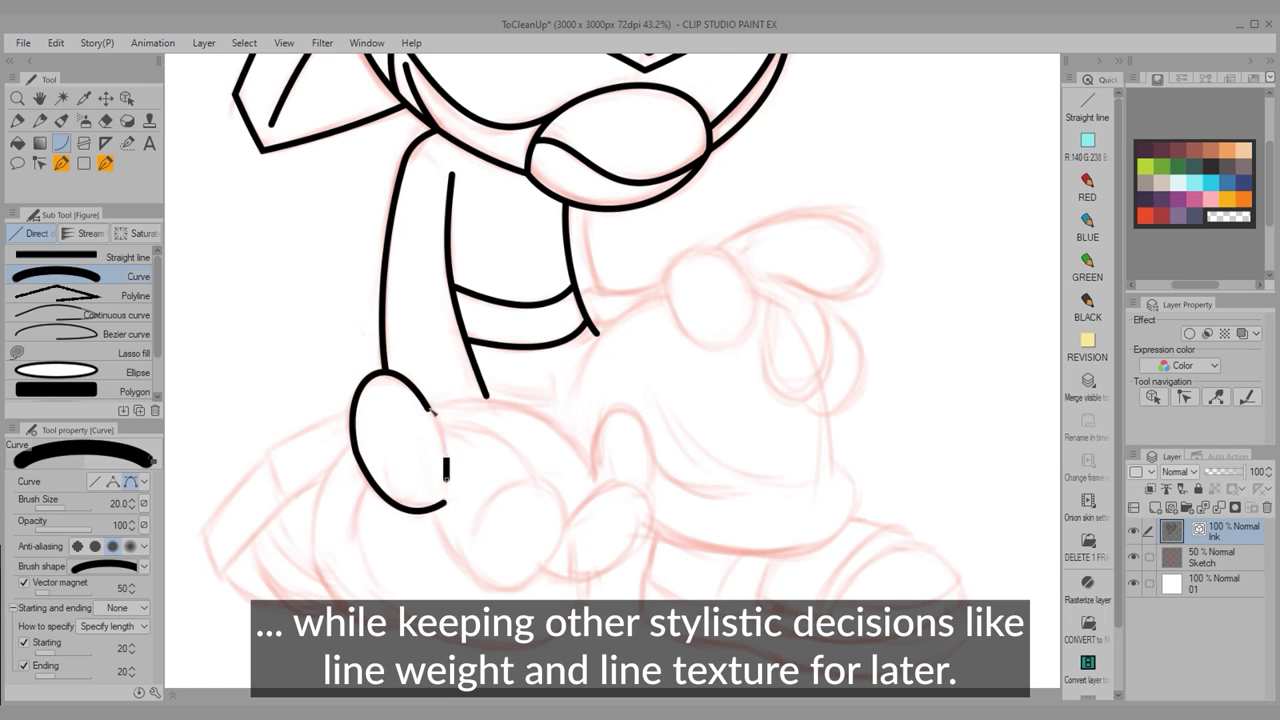
pyautogui.keyDown('ctrl'); pyautogui.click(443, 428); pyautogui.keyUp('ctrl')
pyautogui.moveTo(352, 452); pyautogui.dragTo(366, 463)
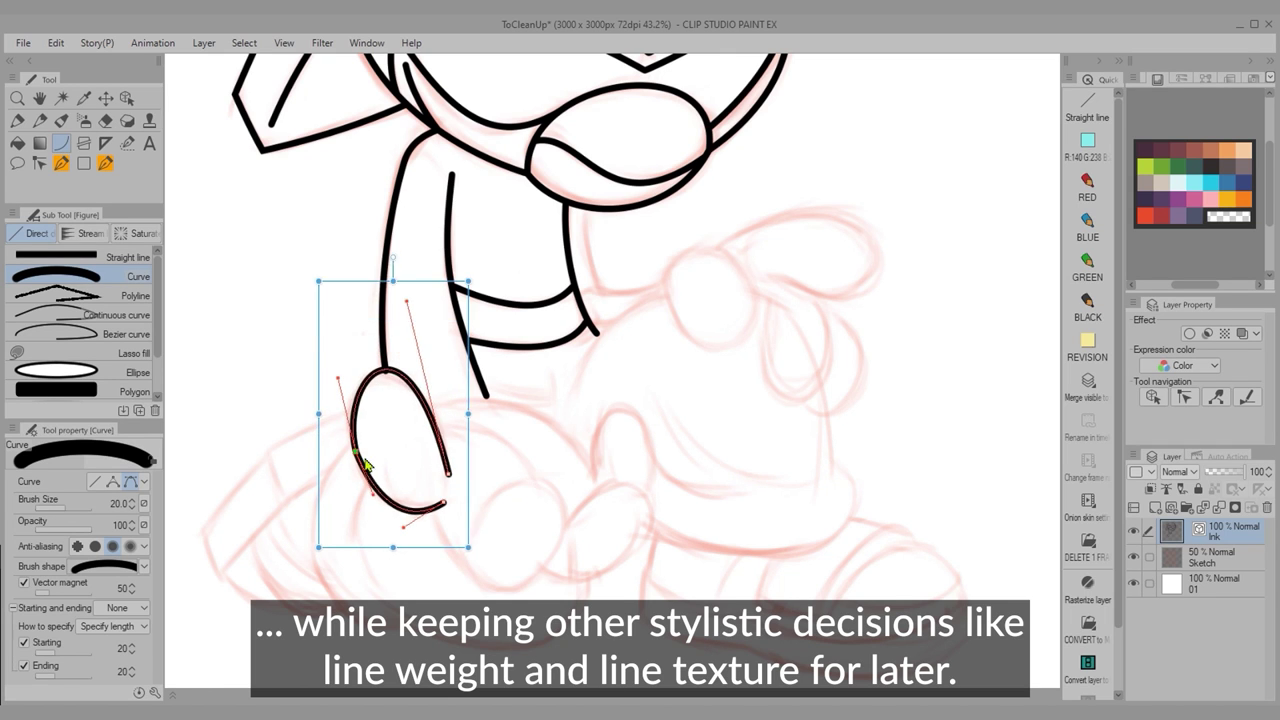
pyautogui.press('Escape')
pyautogui.keyDown('ctrl'); pyautogui.click(409, 354); pyautogui.keyUp('ctrl')
pyautogui.moveTo(409, 354); pyautogui.dragTo(420, 360)
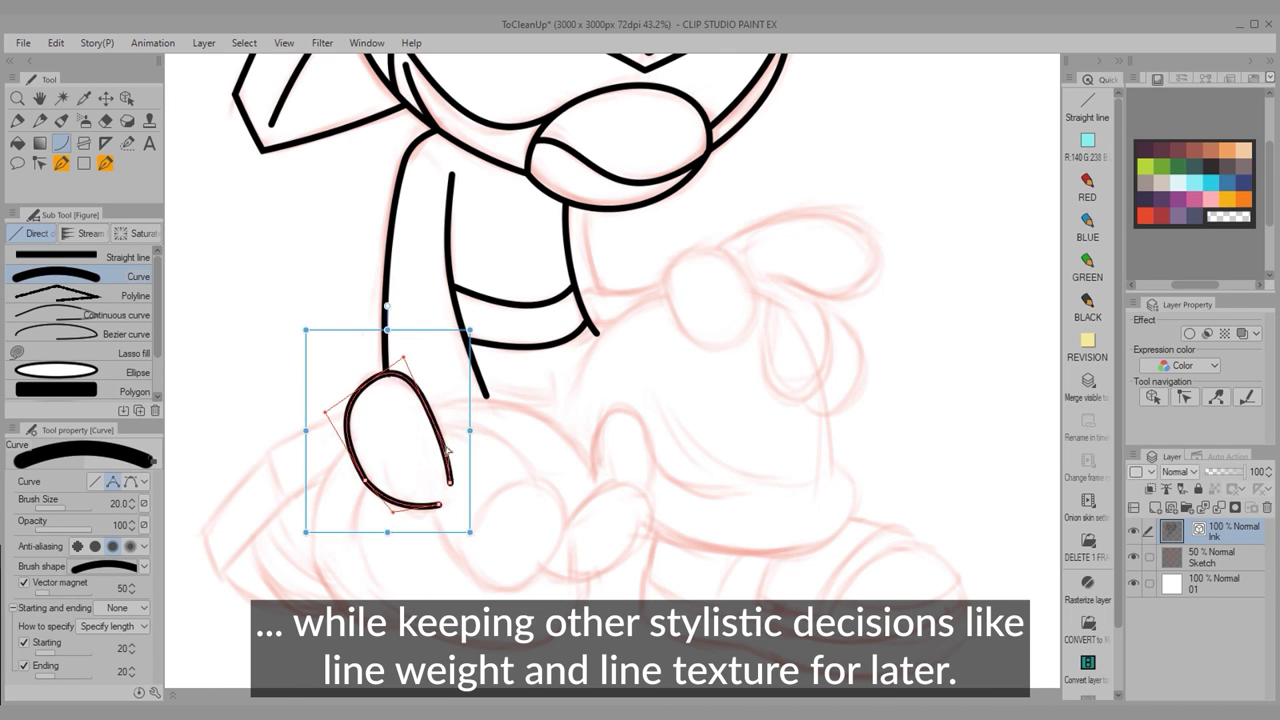
pyautogui.press('Escape')
pyautogui.moveTo(425, 508); pyautogui.dragTo(470, 528)
pyautogui.keyDown('ctrl'); pyautogui.click(508, 500); pyautogui.keyUp('ctrl')
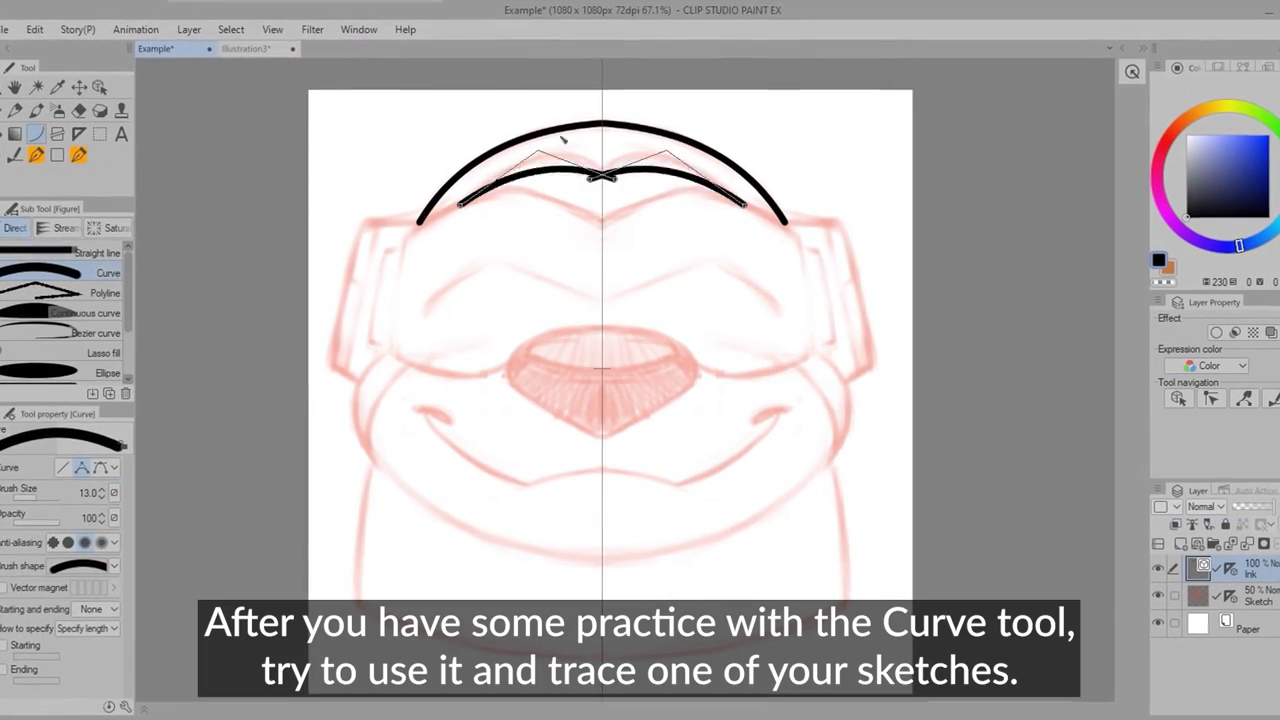
# Bend the mirrored inner crest lines upward inside the top of the symmetrical head
pyautogui.click(563, 139)
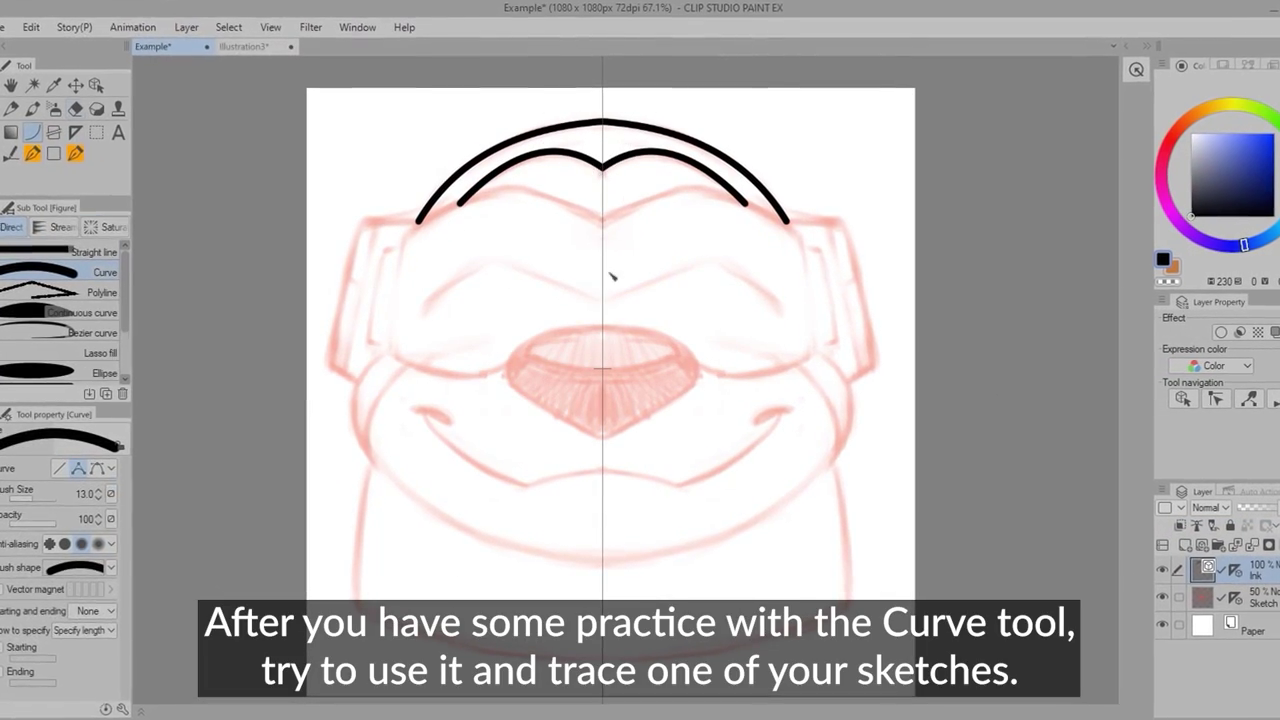
pyautogui.moveTo(390, 348); pyautogui.dragTo(602, 558)
pyautogui.click(479, 511)
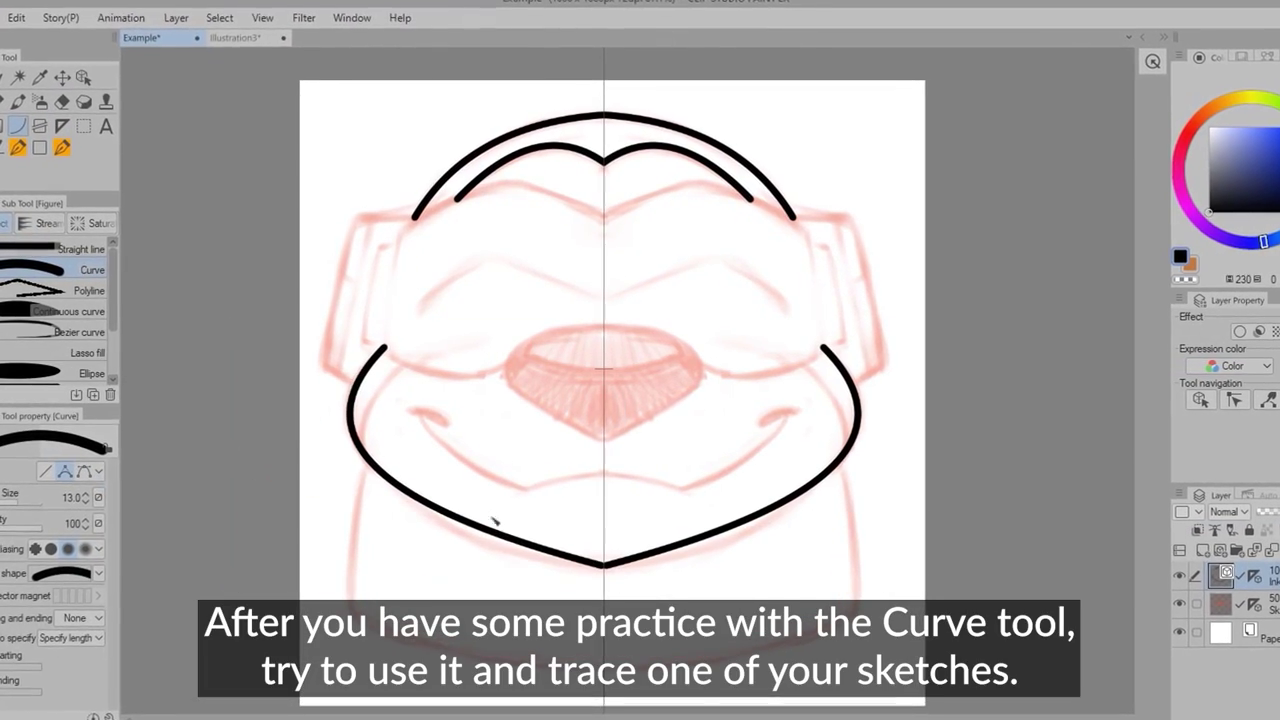
pyautogui.hotkey('ctrl', 'z')
# Draw the mirrored cheek-and-jaw outline with the two-bend curve, and the mirrored visor top dipping to the center line
pyautogui.moveTo(371, 350); pyautogui.dragTo(605, 640)
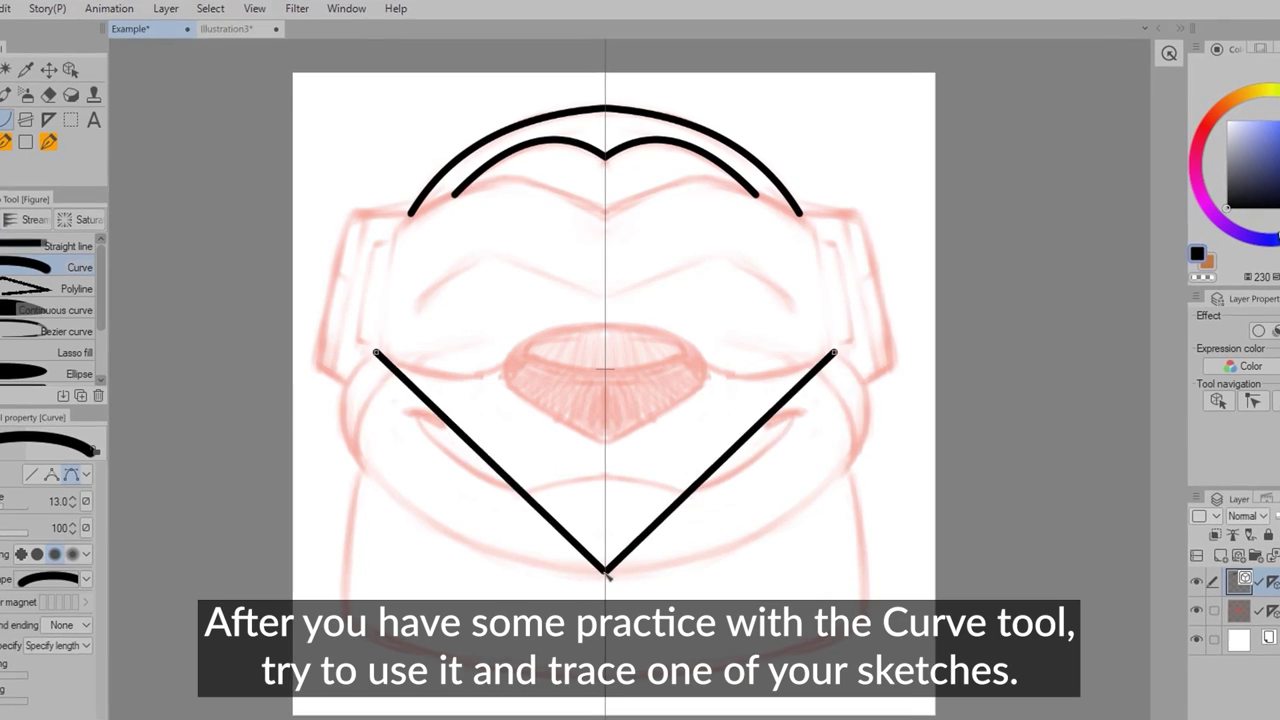
pyautogui.click(345, 530)
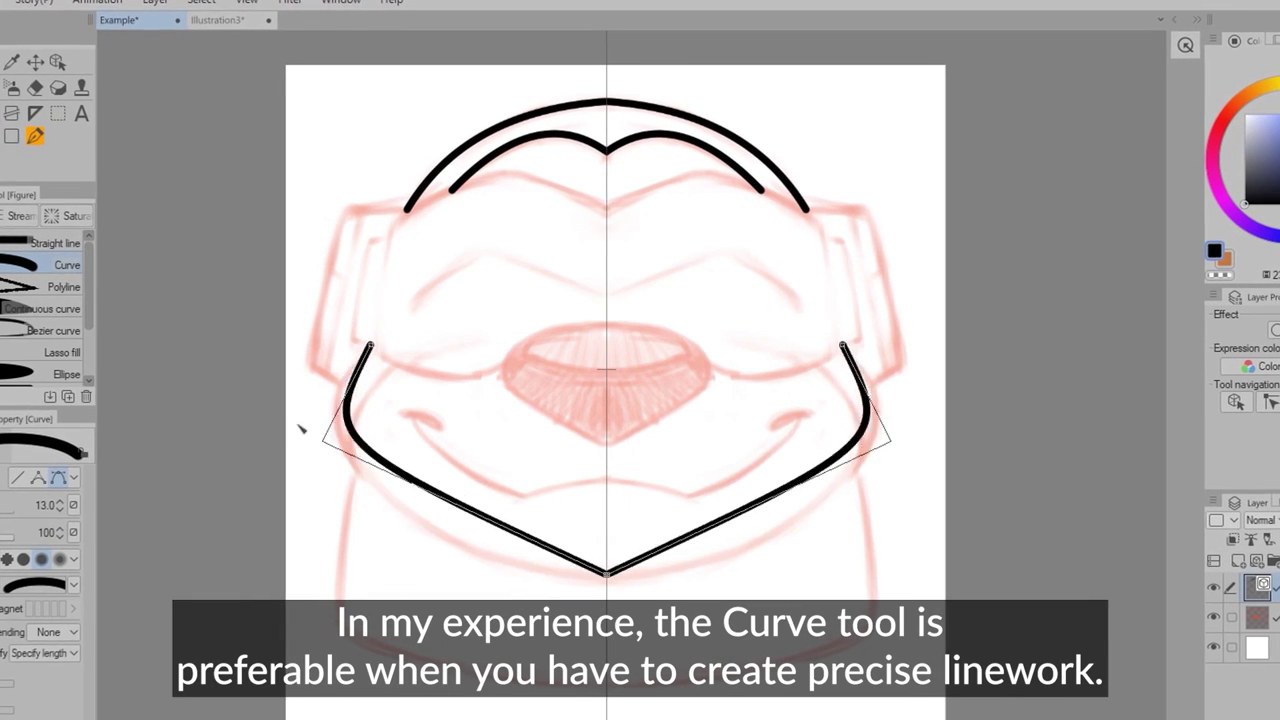
pyautogui.moveTo(391, 218); pyautogui.dragTo(605, 221)
pyautogui.click(606, 216)
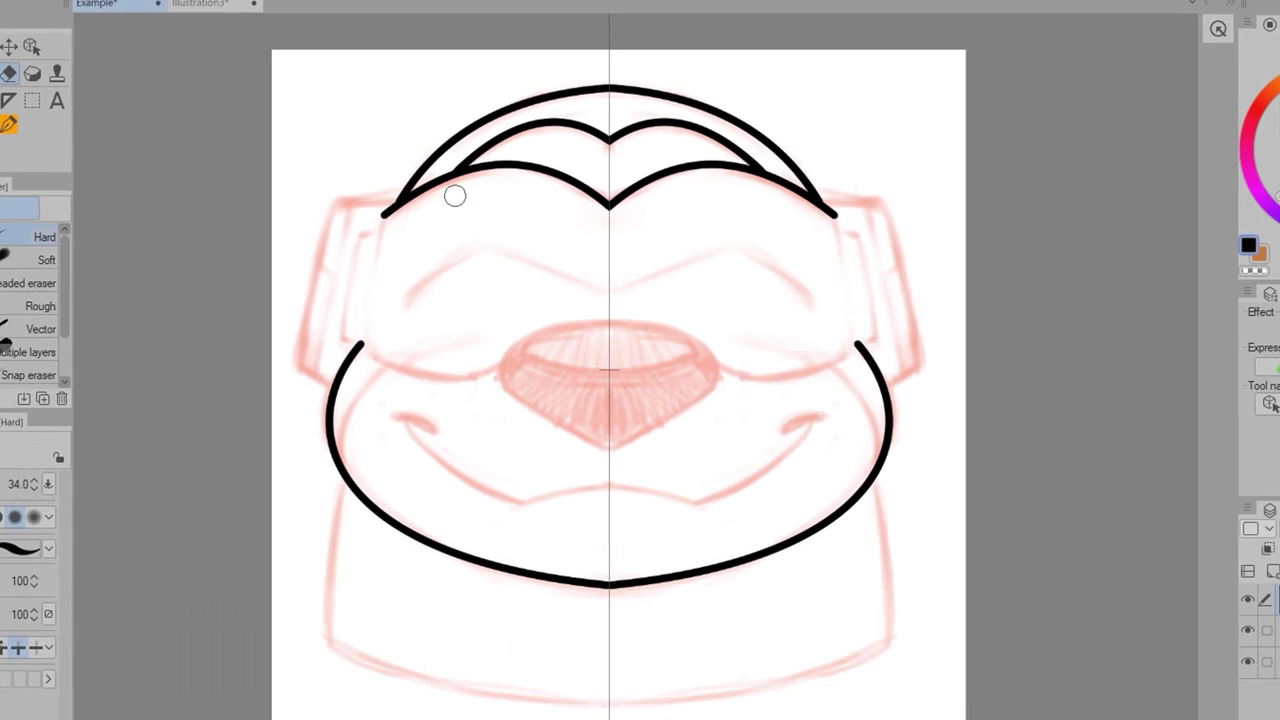
# Draw the mirrored lower visor edge sagging toward the nose, and close the nose outline with upper and lower curves
pyautogui.moveTo(340, 348); pyautogui.dragTo(594, 348)
pyautogui.click(499, 378)
pyautogui.moveTo(499, 377); pyautogui.dragTo(608, 321)
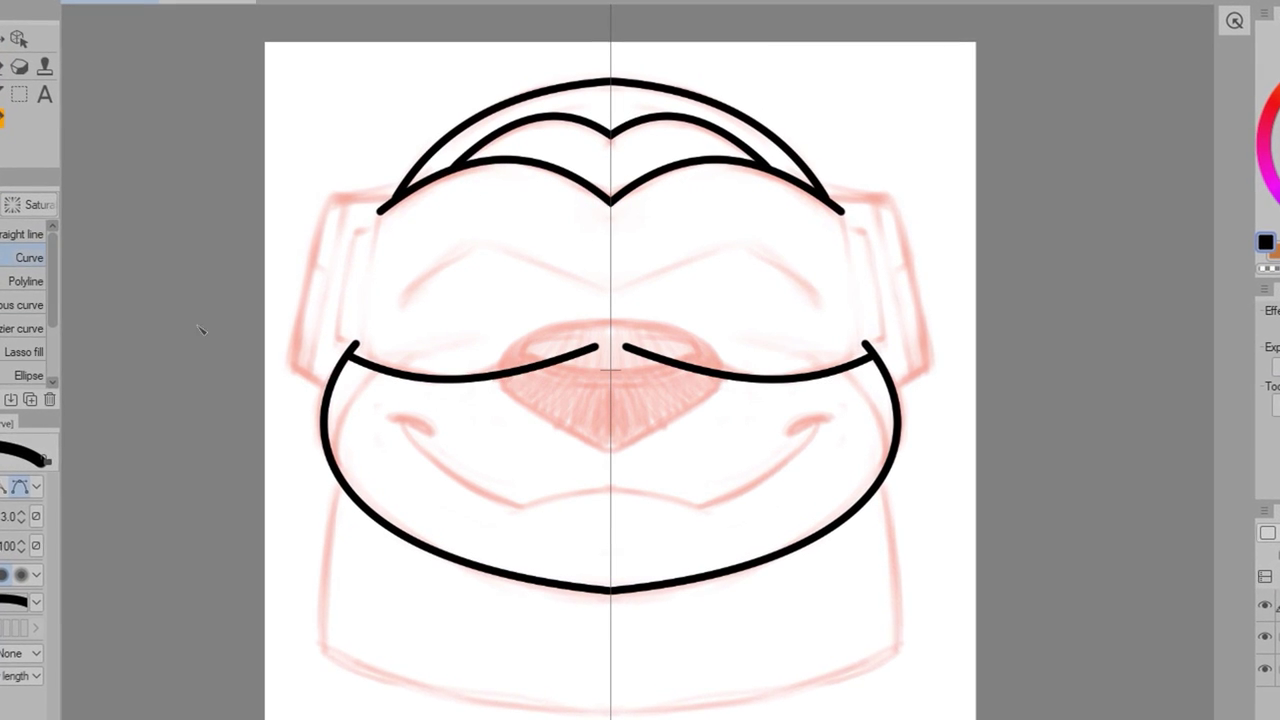
pyautogui.moveTo(593, 441); pyautogui.dragTo(612, 448)
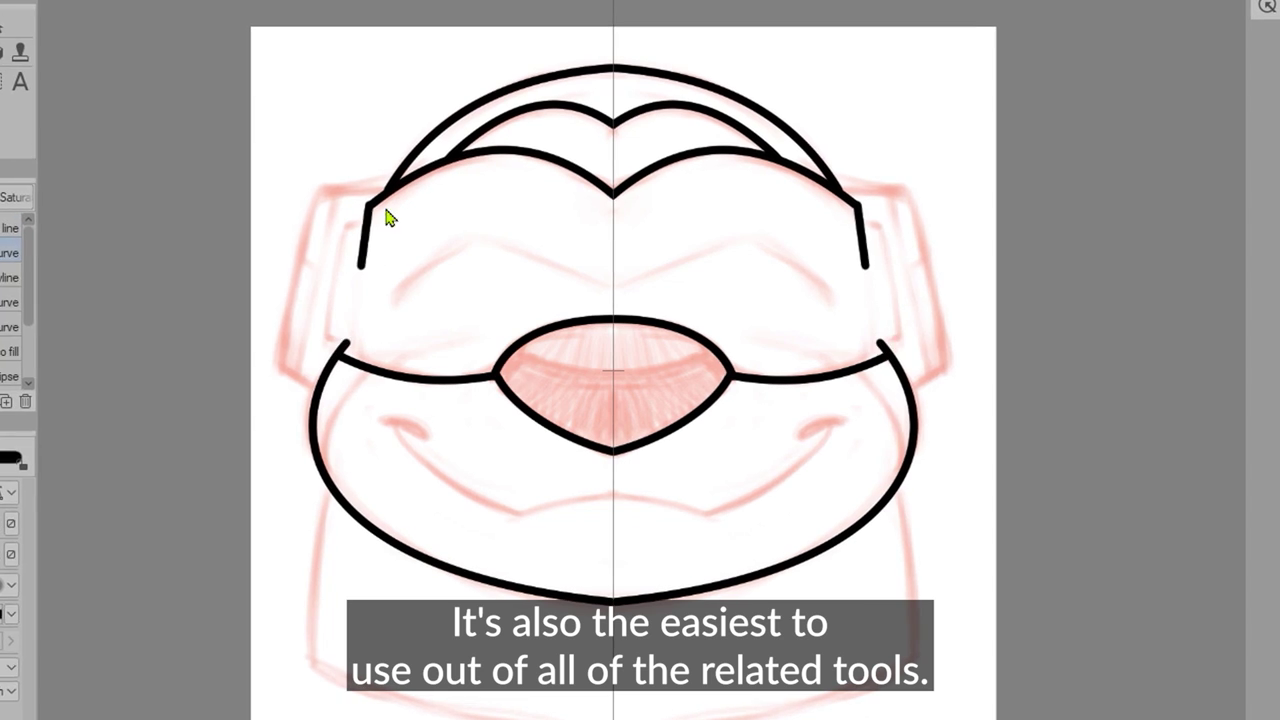
# Draw the mirrored notched pieces at the visor's sides with straight lines and erase their overshooting ends
pyautogui.moveTo(350, 200)
pyautogui.mouseDown()
pyautogui.moveTo(330, 355)
pyautogui.moveTo(365, 345)
pyautogui.mouseUp()
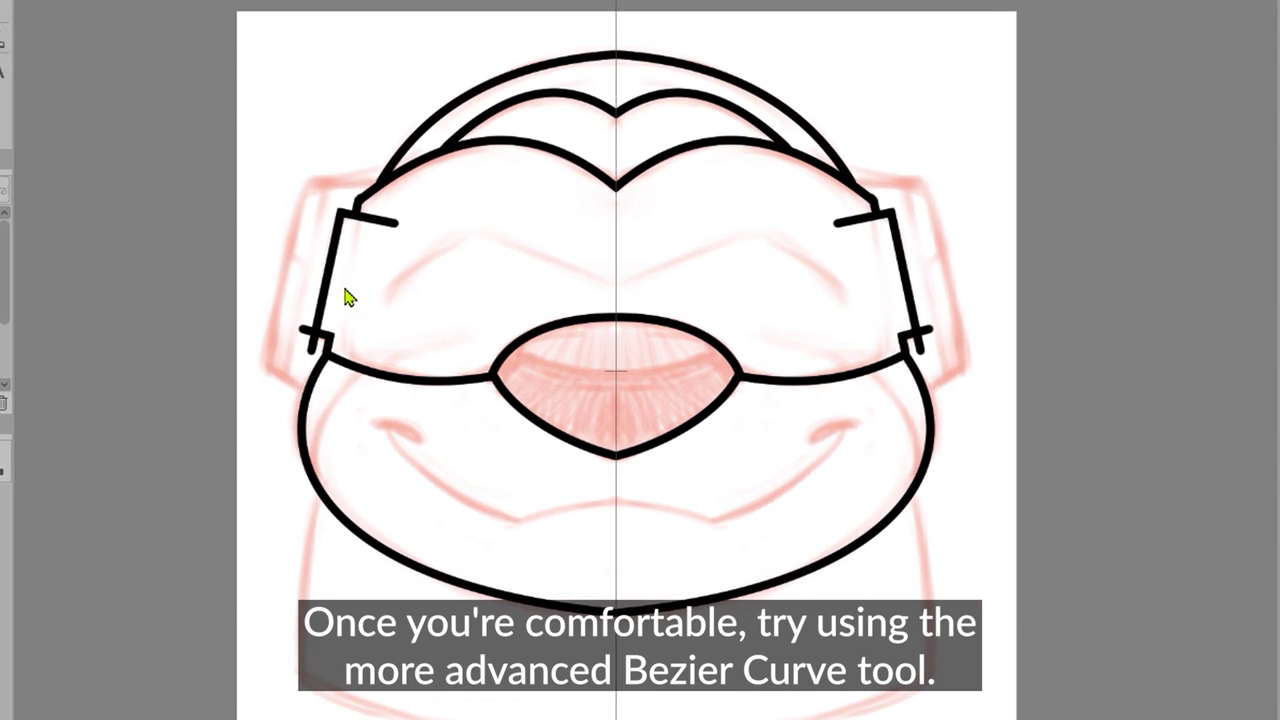
pyautogui.moveTo(316, 243); pyautogui.dragTo(383, 260)
pyautogui.press('e')
pyautogui.click(316, 243)
pyautogui.click(304, 330)
pyautogui.click(335, 290)
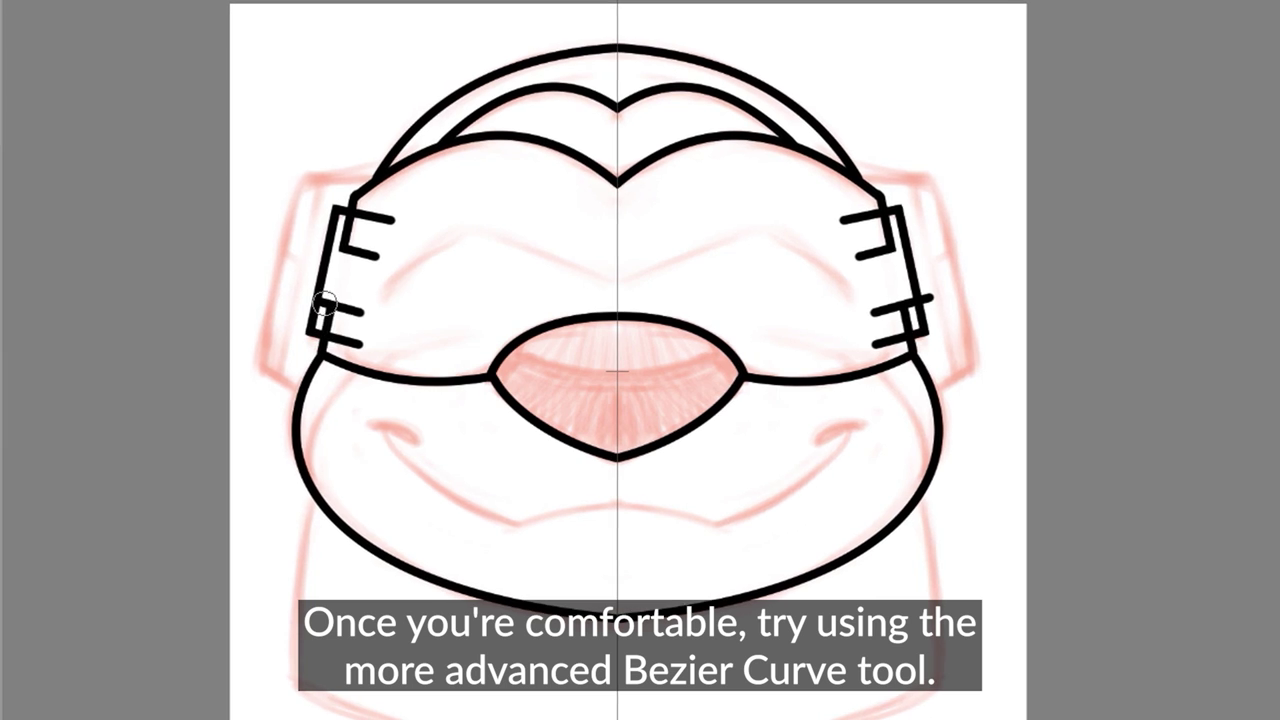
pyautogui.click(370, 218)
pyautogui.click(350, 338)
# Outline the mirrored ear pieces with slanted top and bottom edges and long lines along their outer sides
pyautogui.press('e')
pyautogui.moveTo(257, 177); pyautogui.dragTo(375, 160)
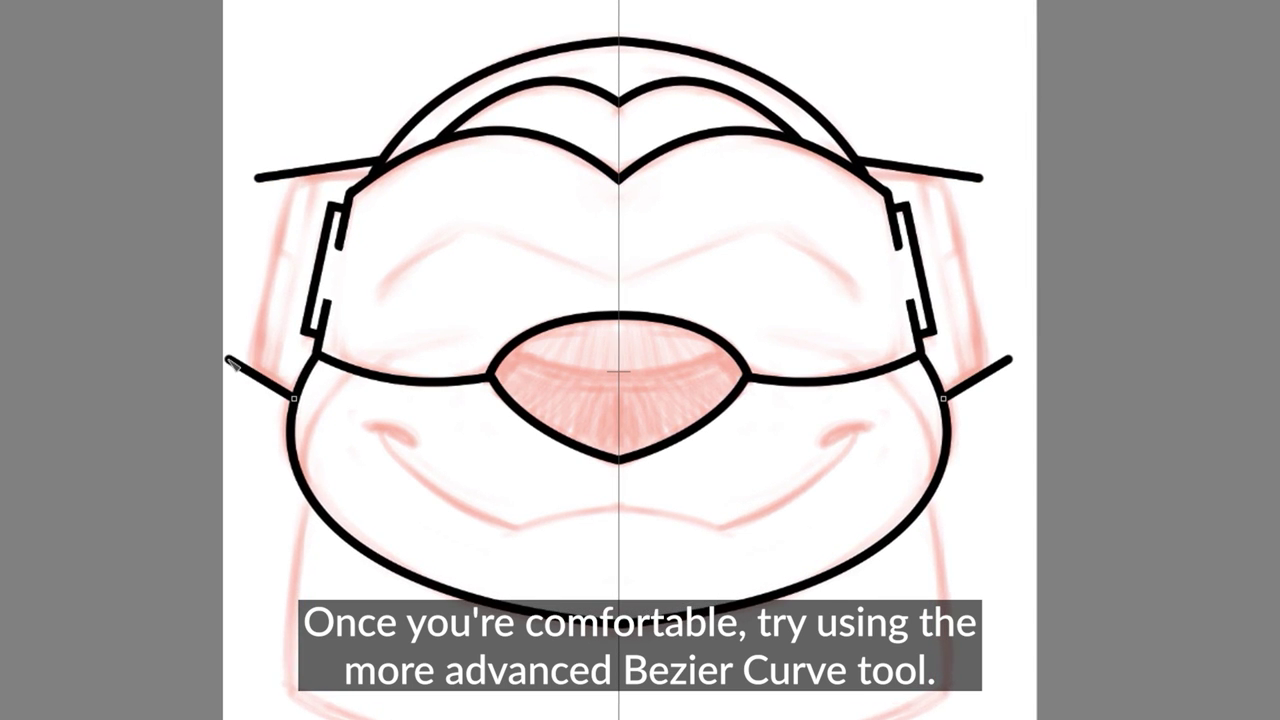
pyautogui.moveTo(222, 355); pyautogui.dragTo(290, 395)
pyautogui.moveTo(240, 388); pyautogui.dragTo(308, 142)
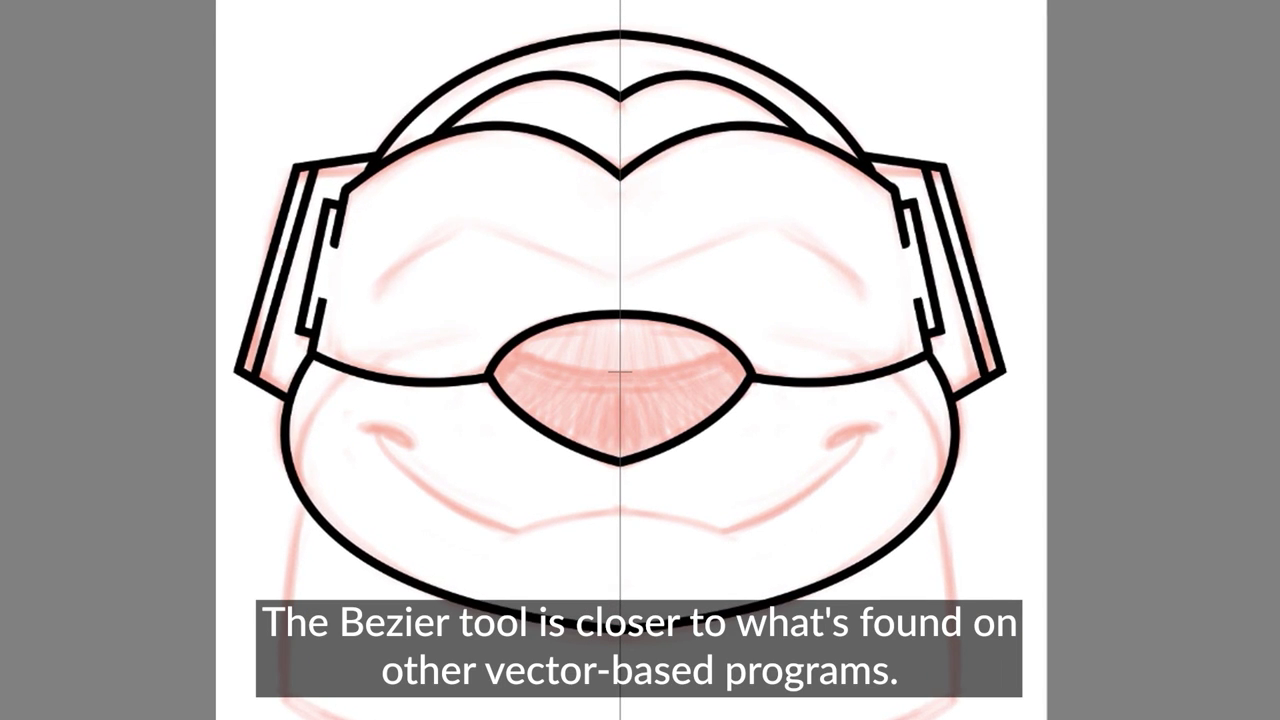
# Draw the mirrored closed-eye arcs meeting in a dip at the center line above the nose
pyautogui.moveTo(376, 292); pyautogui.dragTo(861, 292)
pyautogui.moveTo(620, 288); pyautogui.dragTo(514, 214)
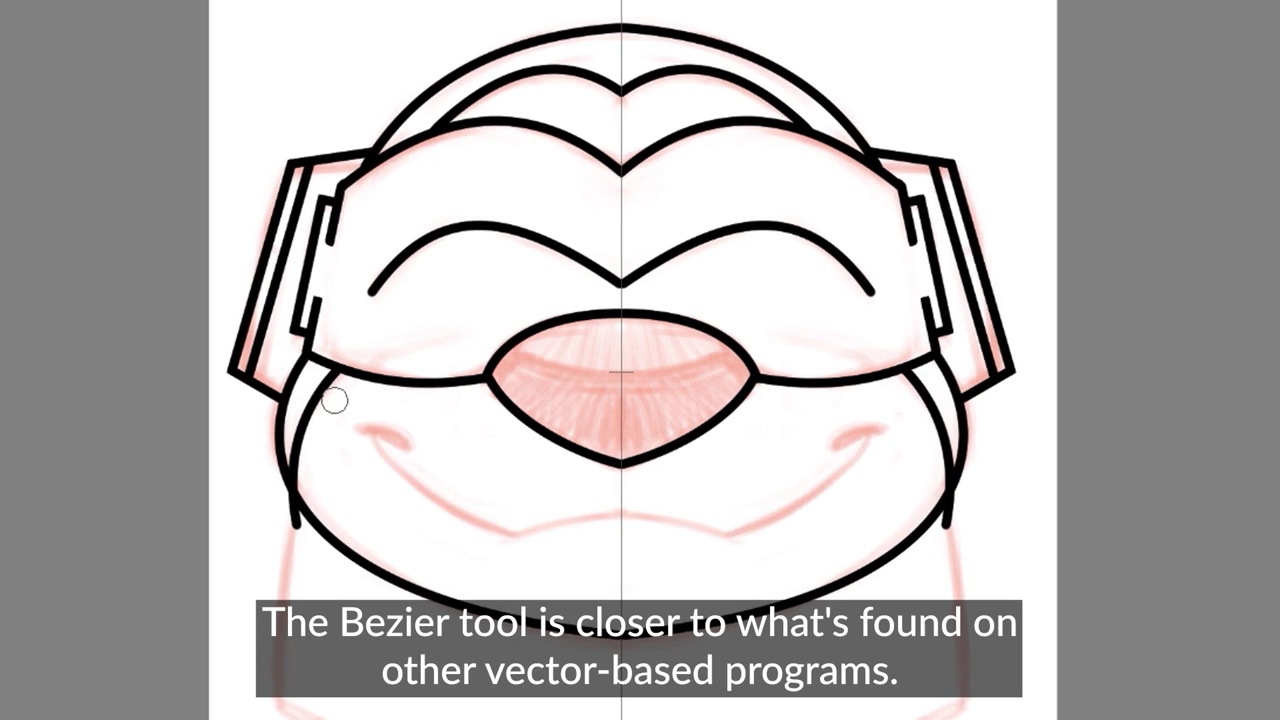
# Draw the mirrored, slightly bowed neck sides down from the jaw, and the curved corners of the smile
pyautogui.moveTo(316, 448); pyautogui.dragTo(277, 705)
pyautogui.moveTo(293, 565); pyautogui.dragTo(284, 568)
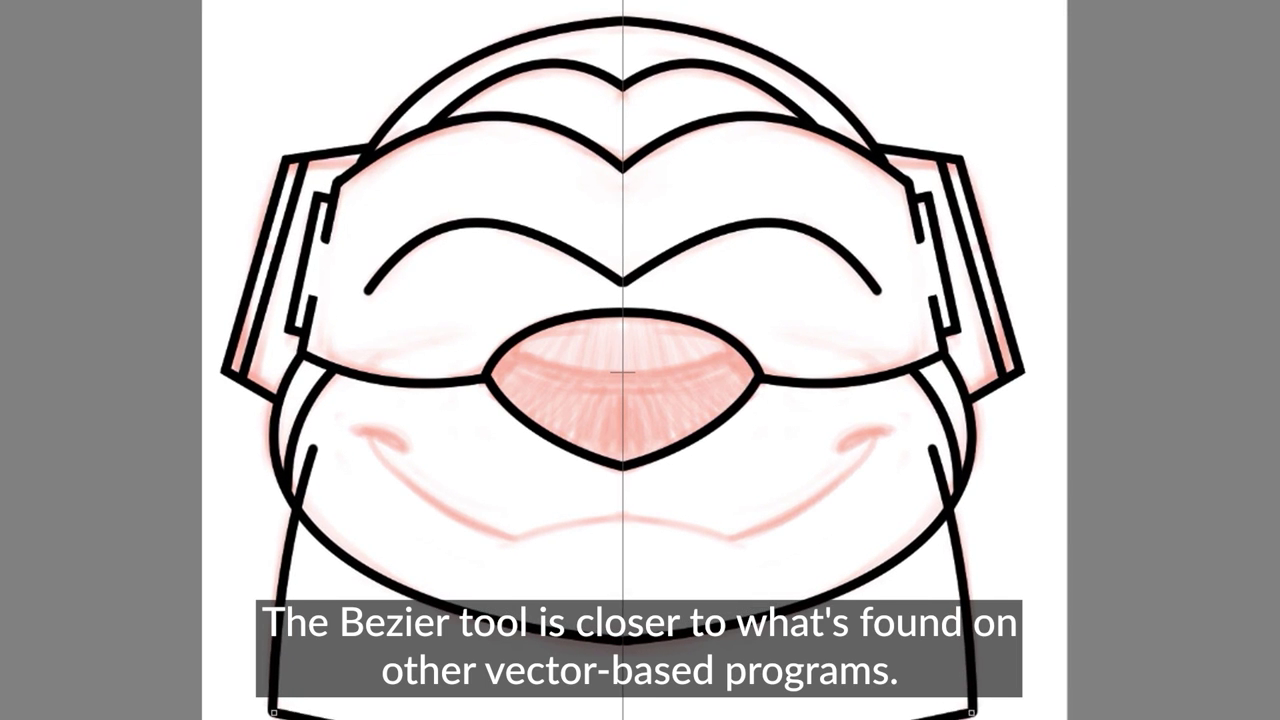
pyautogui.moveTo(428, 440)
pyautogui.mouseDown()
pyautogui.moveTo(529, 509)
pyautogui.moveTo(373, 431)
pyautogui.mouseUp()
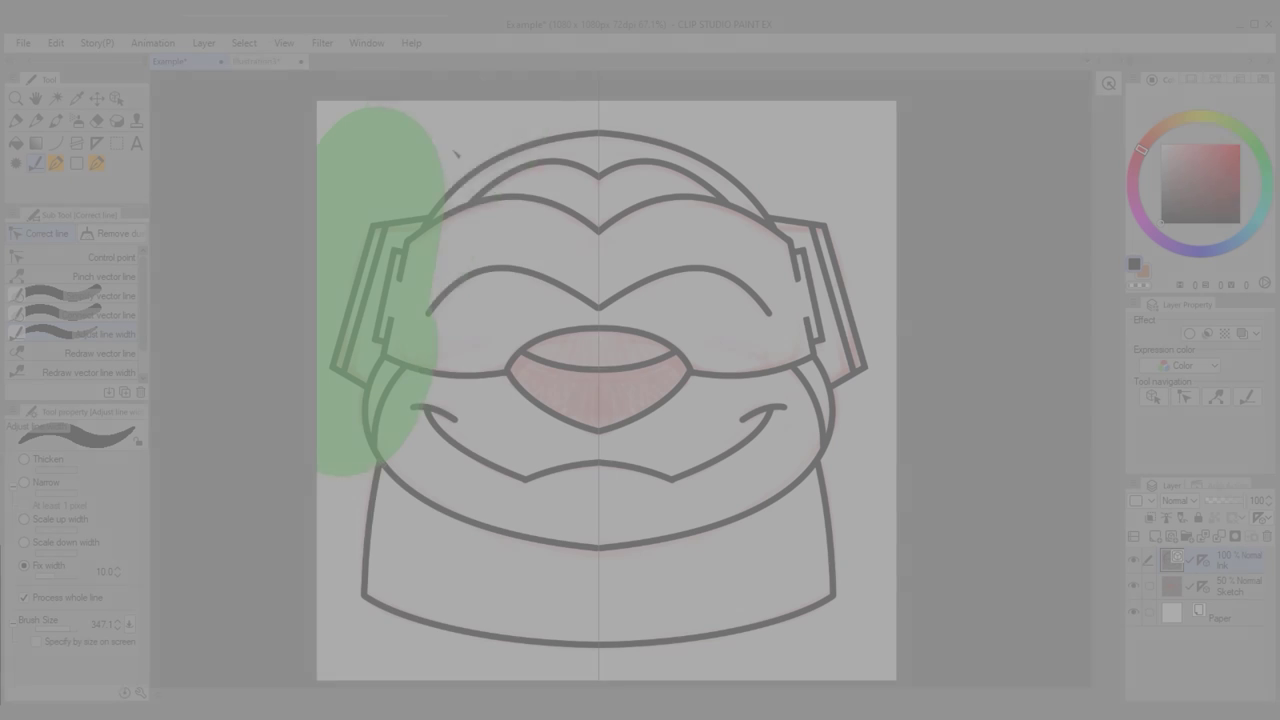
# With Adjust line width, fix the lines around one ear at width 10.0, and scale the jaw and neck base lines up by 1.50
pyautogui.moveTo(443, 149)
pyautogui.mouseDown()
pyautogui.moveTo(573, 133)
pyautogui.moveTo(617, 176)
pyautogui.moveTo(635, 455)
pyautogui.moveTo(699, 548)
pyautogui.moveTo(809, 578)
pyautogui.moveTo(845, 542)
pyautogui.moveTo(463, 518)
pyautogui.moveTo(792, 248)
pyautogui.moveTo(656, 225)
pyautogui.moveTo(363, 311)
pyautogui.mouseUp()
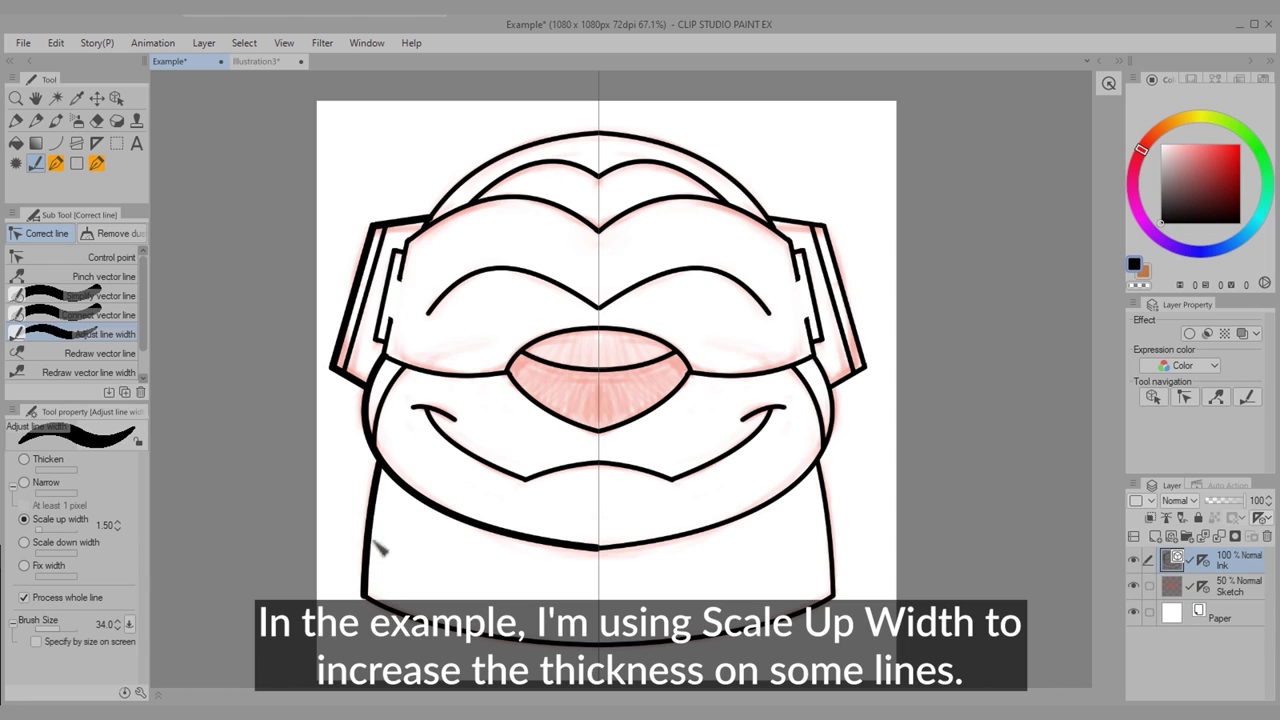
pyautogui.moveTo(647, 533); pyautogui.dragTo(678, 584)
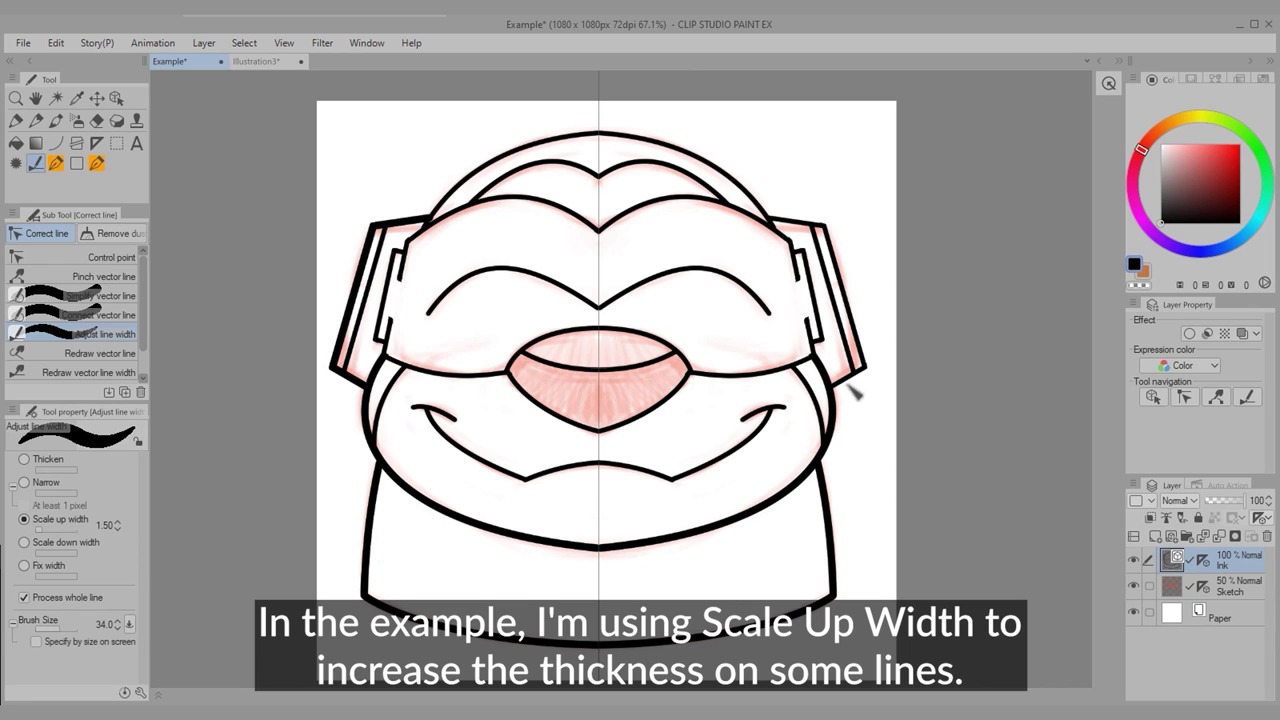
# Scale up the width of the remaining ear's outer lines by 1.50 and adjust the arc above the brow
pyautogui.moveTo(880, 343); pyautogui.dragTo(823, 228)
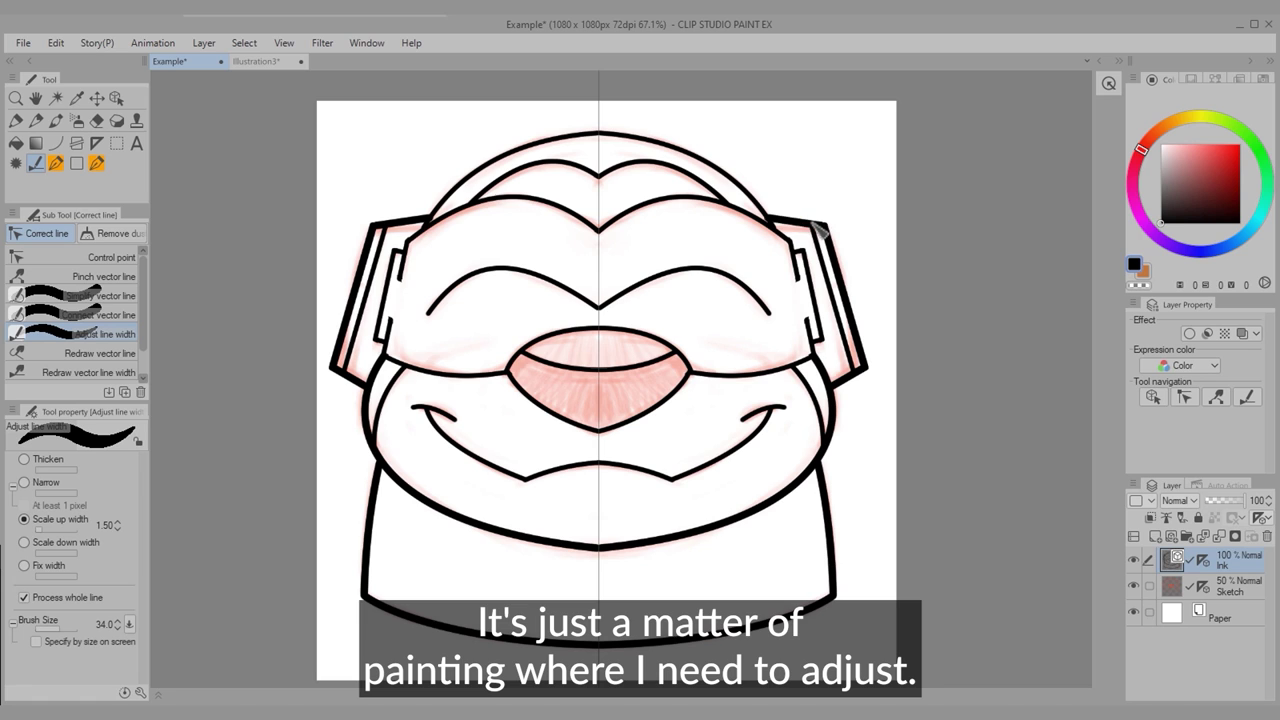
pyautogui.moveTo(484, 181); pyautogui.dragTo(504, 188)
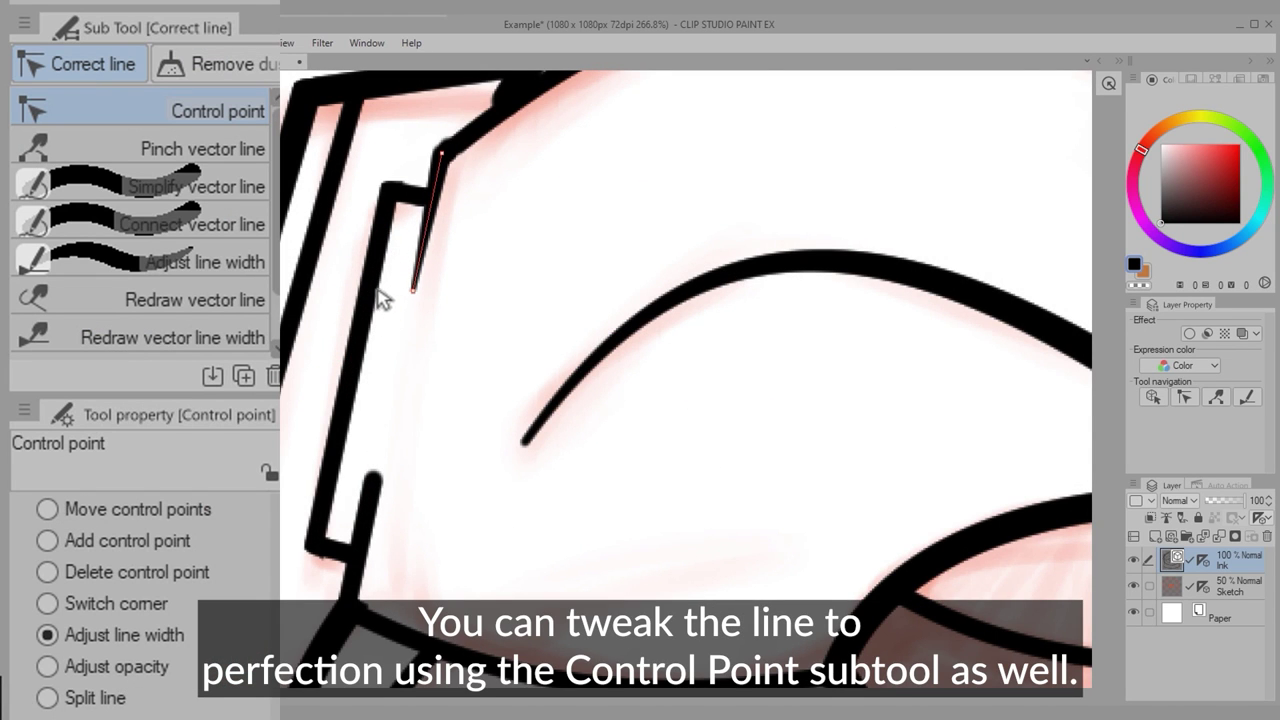
# Using control points, taper the free ends of the short inner ear lines and shift the head arc's end point on the brow line
pyautogui.moveTo(370, 484); pyautogui.dragTo(348, 488)
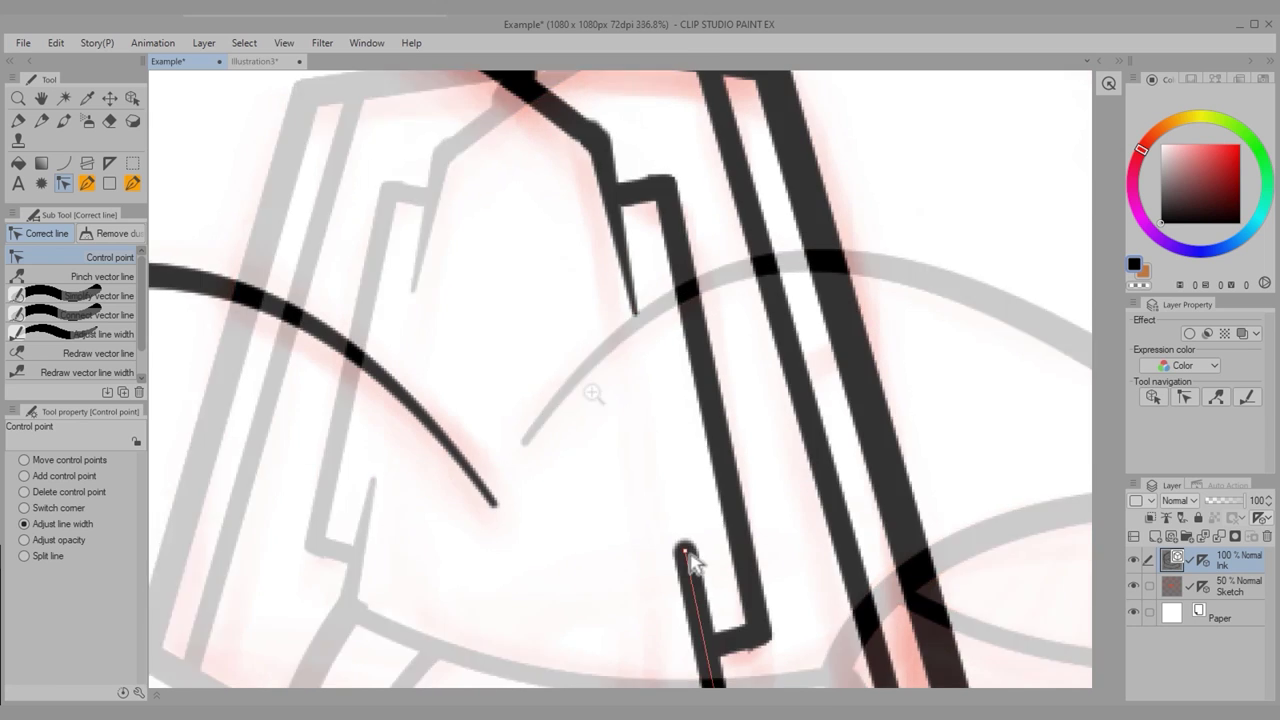
pyautogui.moveTo(684, 562)
pyautogui.mouseDown()
pyautogui.moveTo(651, 571)
pyautogui.moveTo(654, 512)
pyautogui.mouseUp()
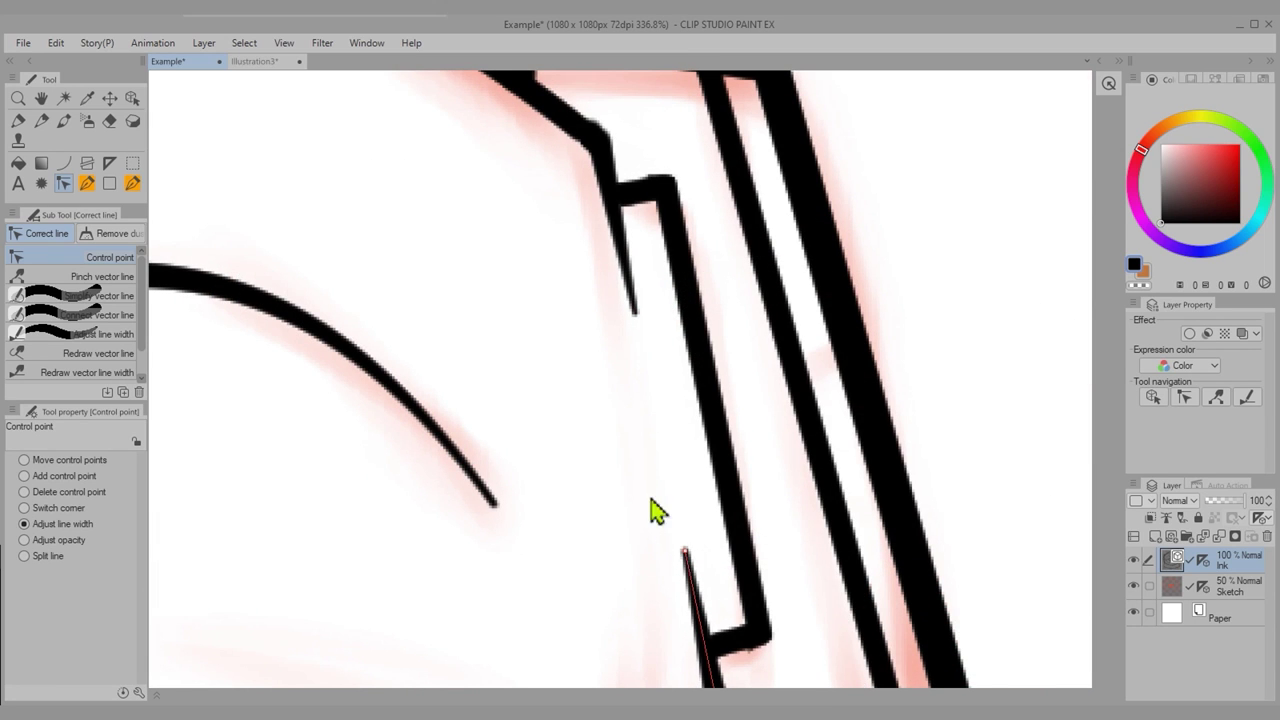
pyautogui.moveTo(659, 386); pyautogui.dragTo(793, 611)
pyautogui.click(670, 294)
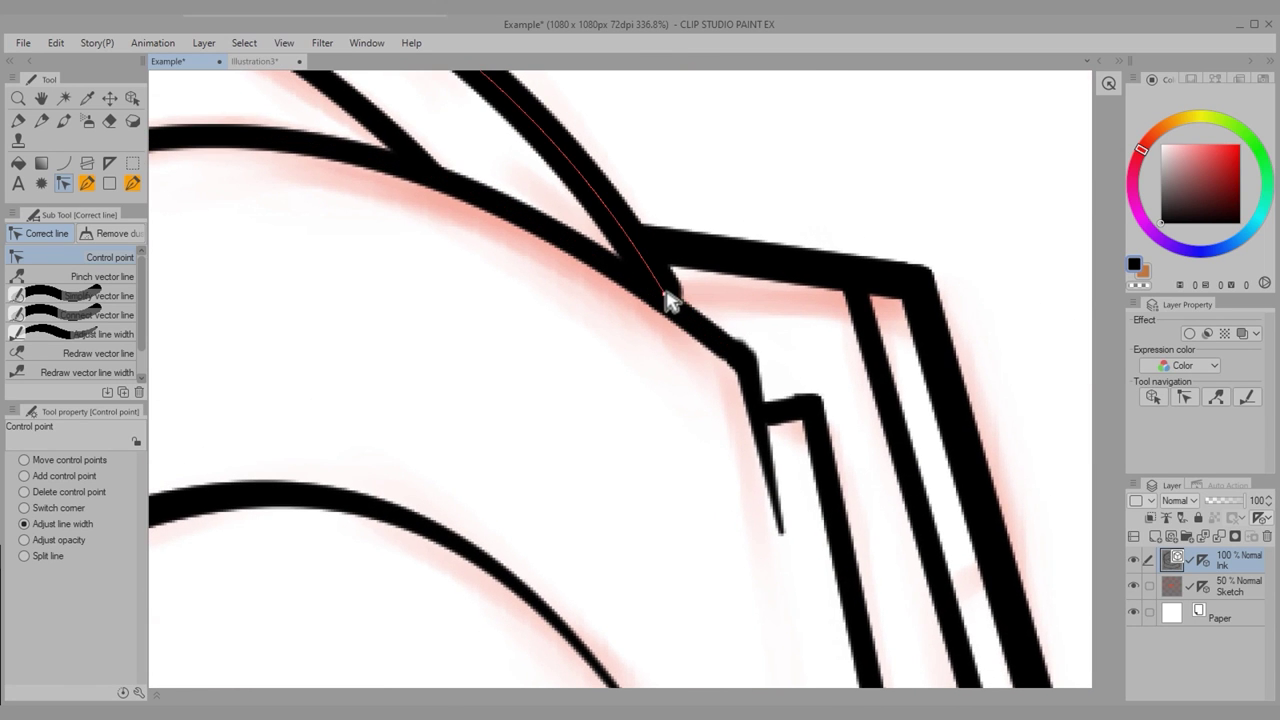
pyautogui.click(80, 459)
pyautogui.click(672, 283)
pyautogui.moveTo(668, 298); pyautogui.dragTo(662, 297)
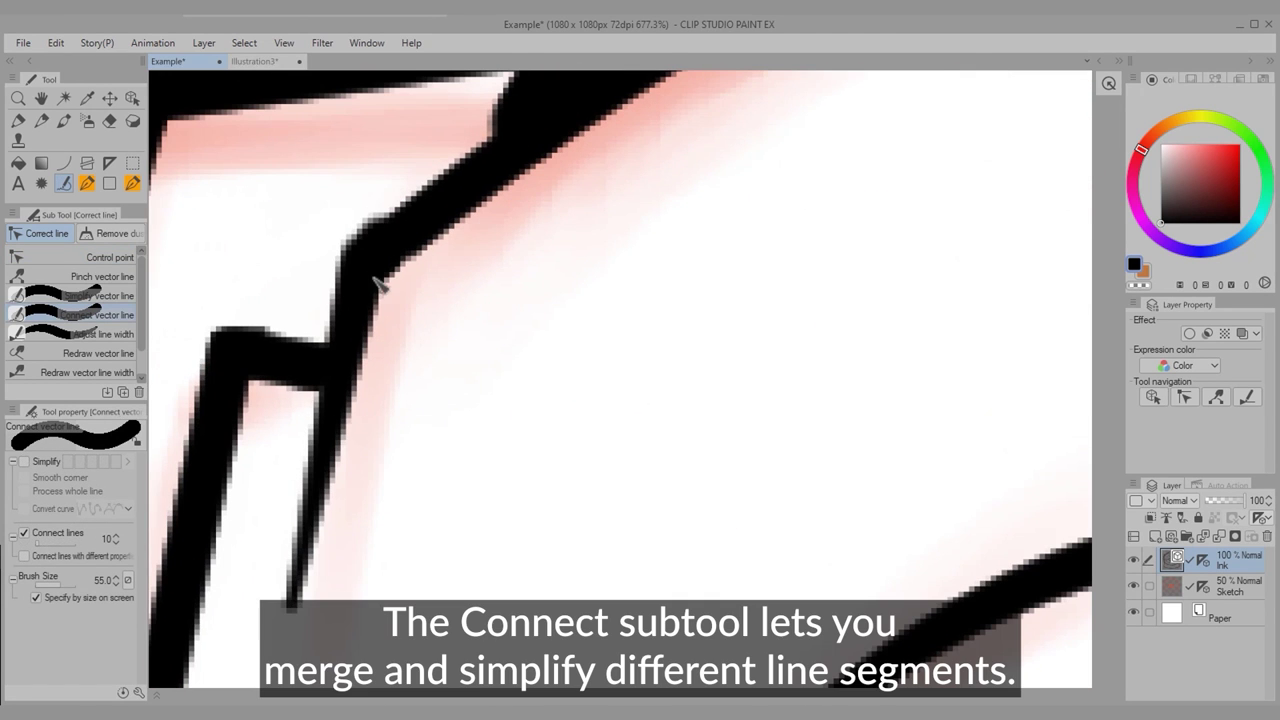
# Connect the line segments at the mask's side corner and delete the stray control point on the ear's inner bracket
pyautogui.moveTo(380, 277)
pyautogui.mouseDown()
pyautogui.moveTo(395, 262)
pyautogui.moveTo(366, 300)
pyautogui.moveTo(360, 251)
pyautogui.moveTo(395, 242)
pyautogui.moveTo(391, 257)
pyautogui.mouseUp()
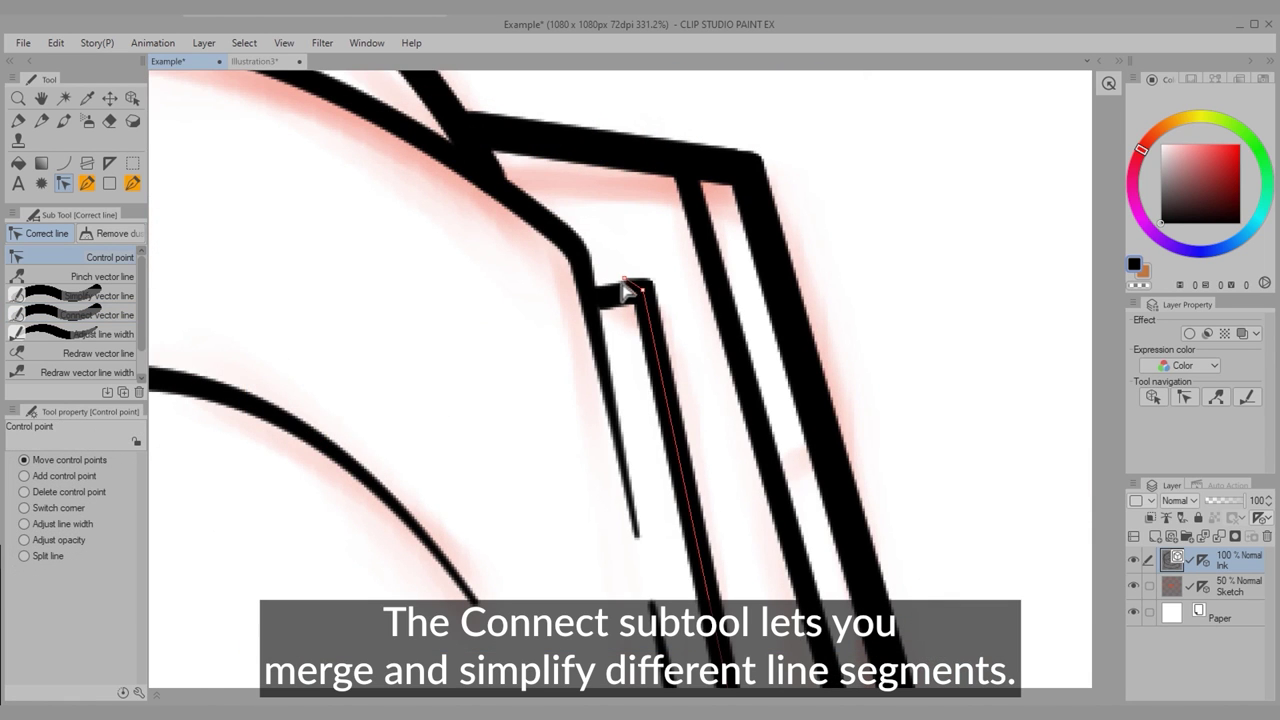
pyautogui.click(78, 492)
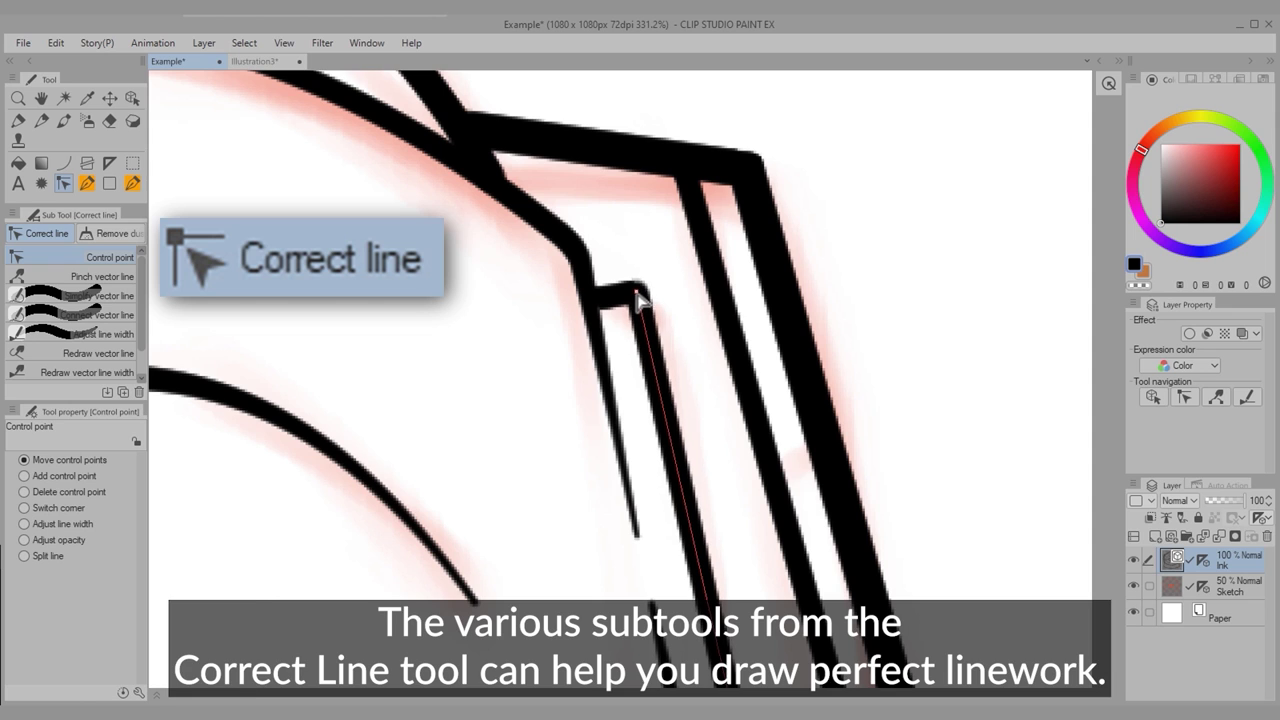
pyautogui.scroll(-5, 645, 300)
pyautogui.moveTo(670, 318); pyautogui.dragTo(960, 360)
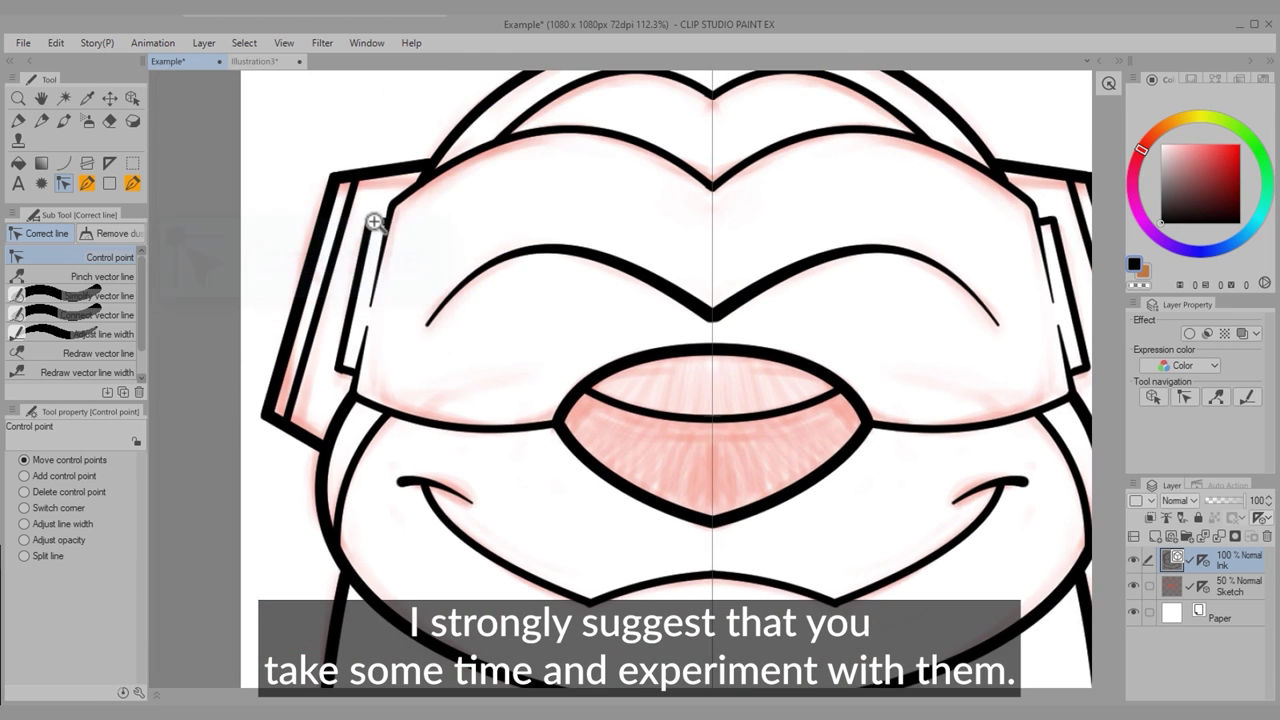
pyautogui.scroll(5, 372, 210)
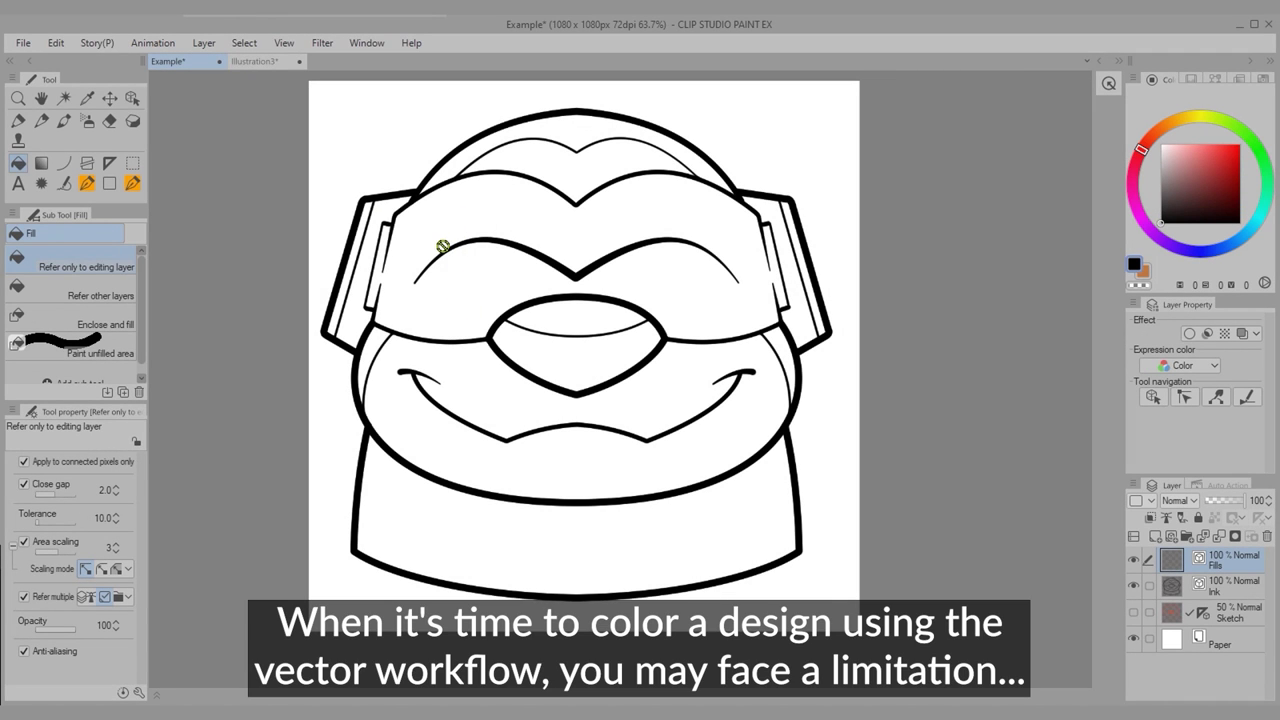
# Paint the mask and both ear pieces red with Cover_Ink strokes on the Fills vector layer
pyautogui.press('p')
pyautogui.click(104, 297)
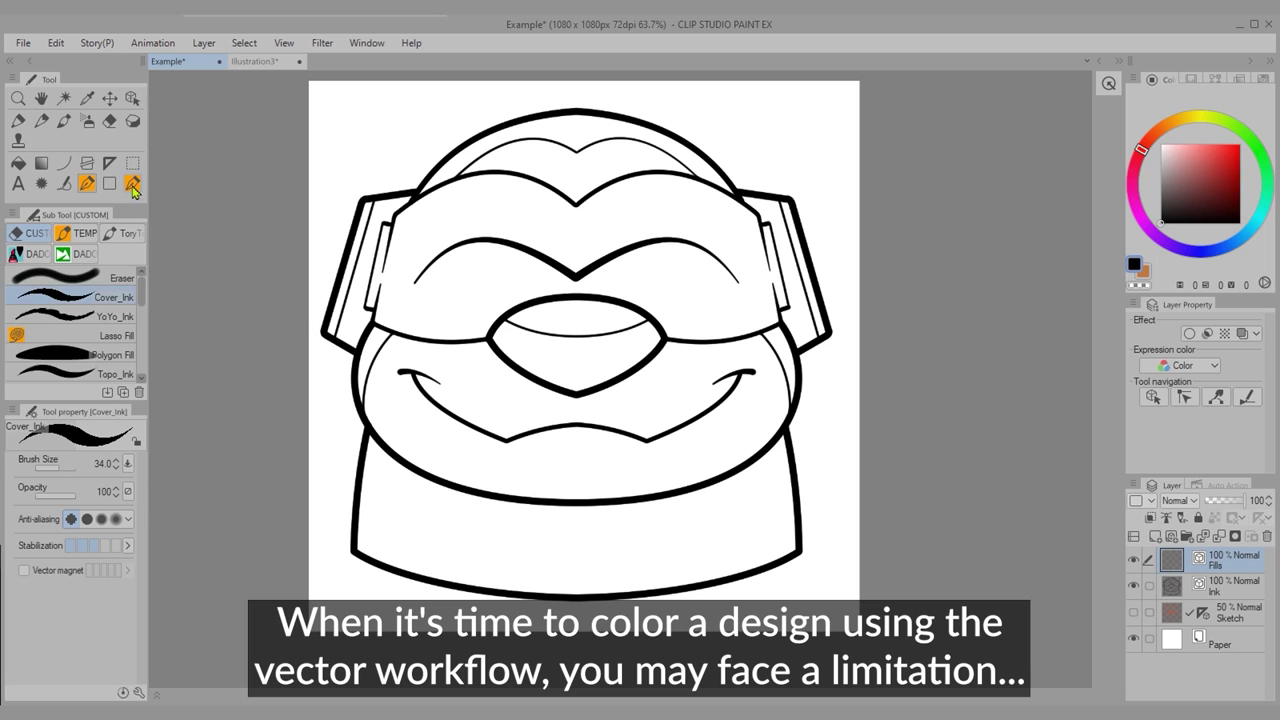
pyautogui.click(133, 184)
pyautogui.click(95, 290)
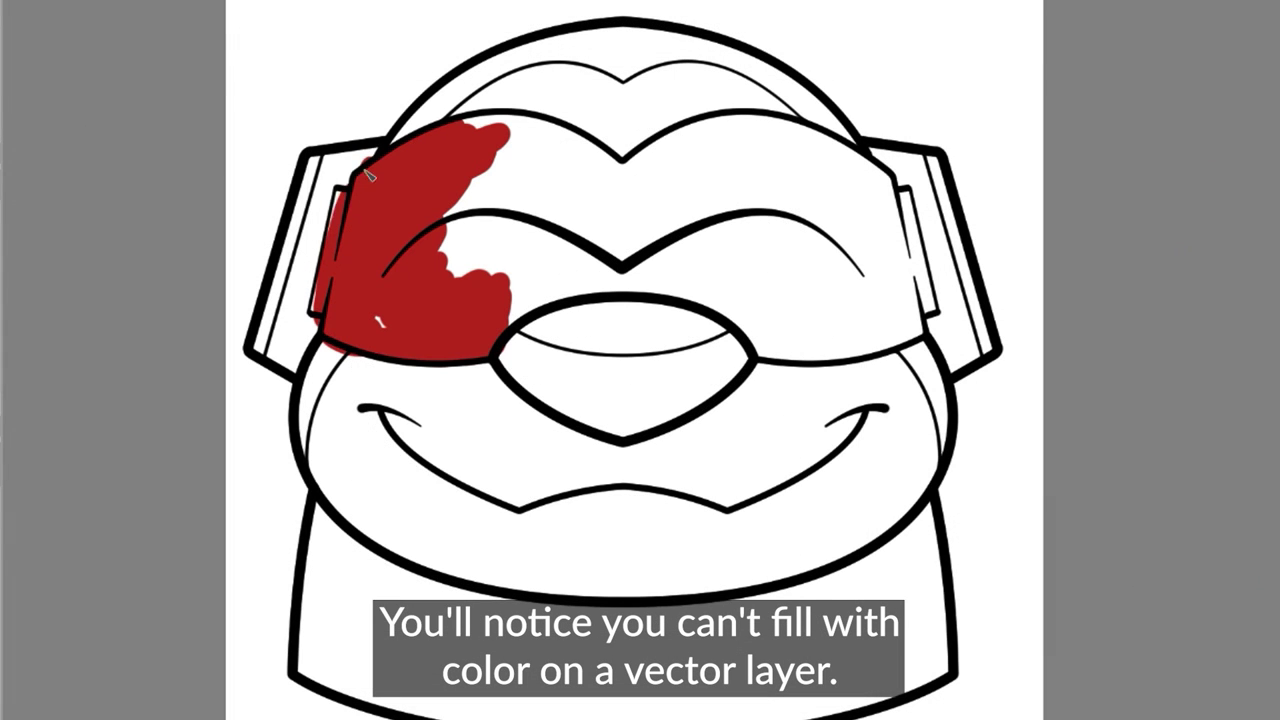
pyautogui.moveTo(365, 160)
pyautogui.mouseDown()
pyautogui.moveTo(310, 202)
pyautogui.moveTo(268, 334)
pyautogui.moveTo(320, 301)
pyautogui.moveTo(376, 363)
pyautogui.moveTo(453, 145)
pyautogui.moveTo(589, 148)
pyautogui.moveTo(517, 339)
pyautogui.moveTo(481, 233)
pyautogui.moveTo(599, 200)
pyautogui.moveTo(642, 290)
pyautogui.moveTo(742, 292)
pyautogui.moveTo(730, 302)
pyautogui.moveTo(712, 136)
pyautogui.moveTo(777, 162)
pyautogui.moveTo(756, 348)
pyautogui.moveTo(856, 306)
pyautogui.moveTo(764, 124)
pyautogui.moveTo(854, 159)
pyautogui.moveTo(894, 232)
pyautogui.moveTo(910, 200)
pyautogui.mouseUp()
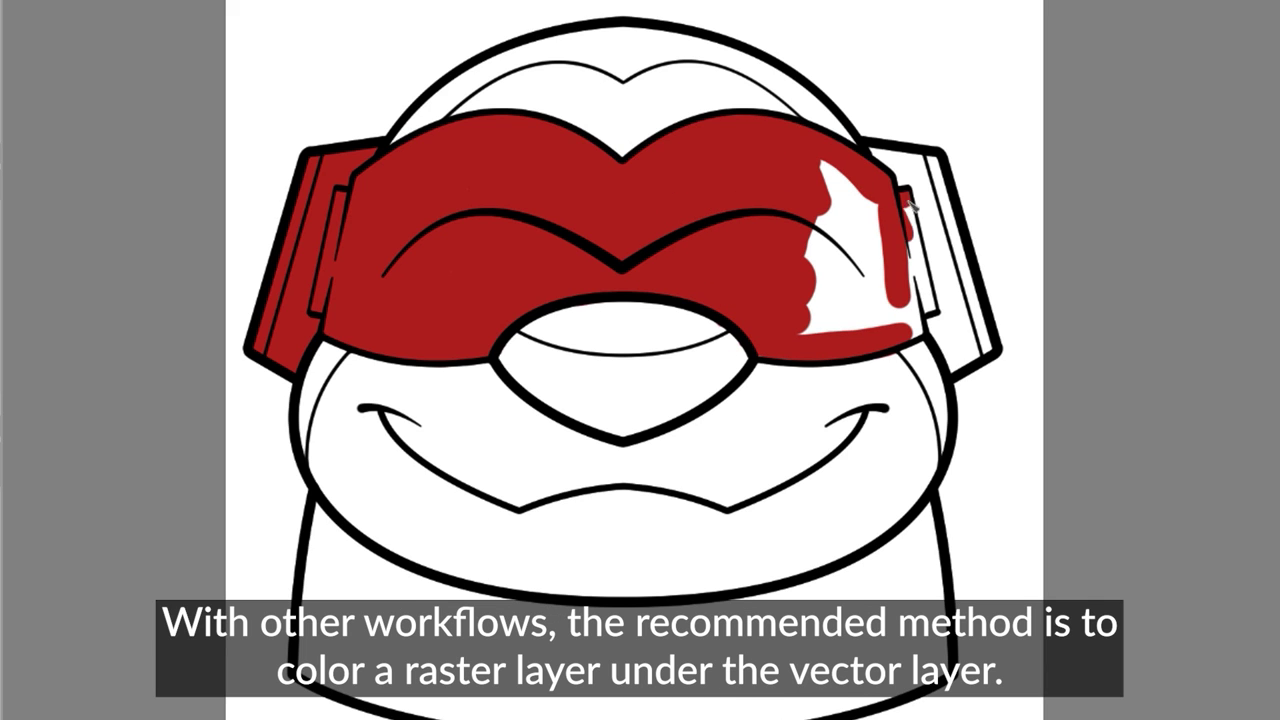
pyautogui.moveTo(906, 334); pyautogui.dragTo(893, 325)
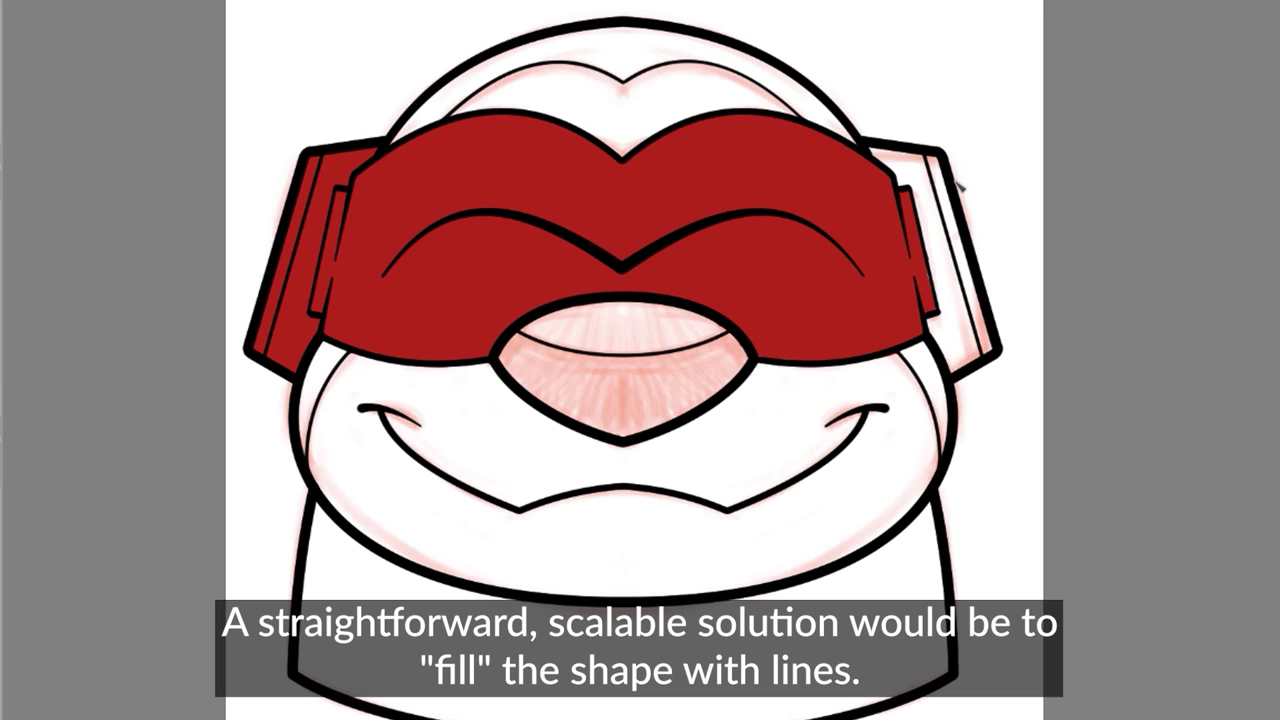
pyautogui.moveTo(900, 158)
pyautogui.mouseDown()
pyautogui.moveTo(928, 290)
pyautogui.moveTo(980, 347)
pyautogui.mouseUp()
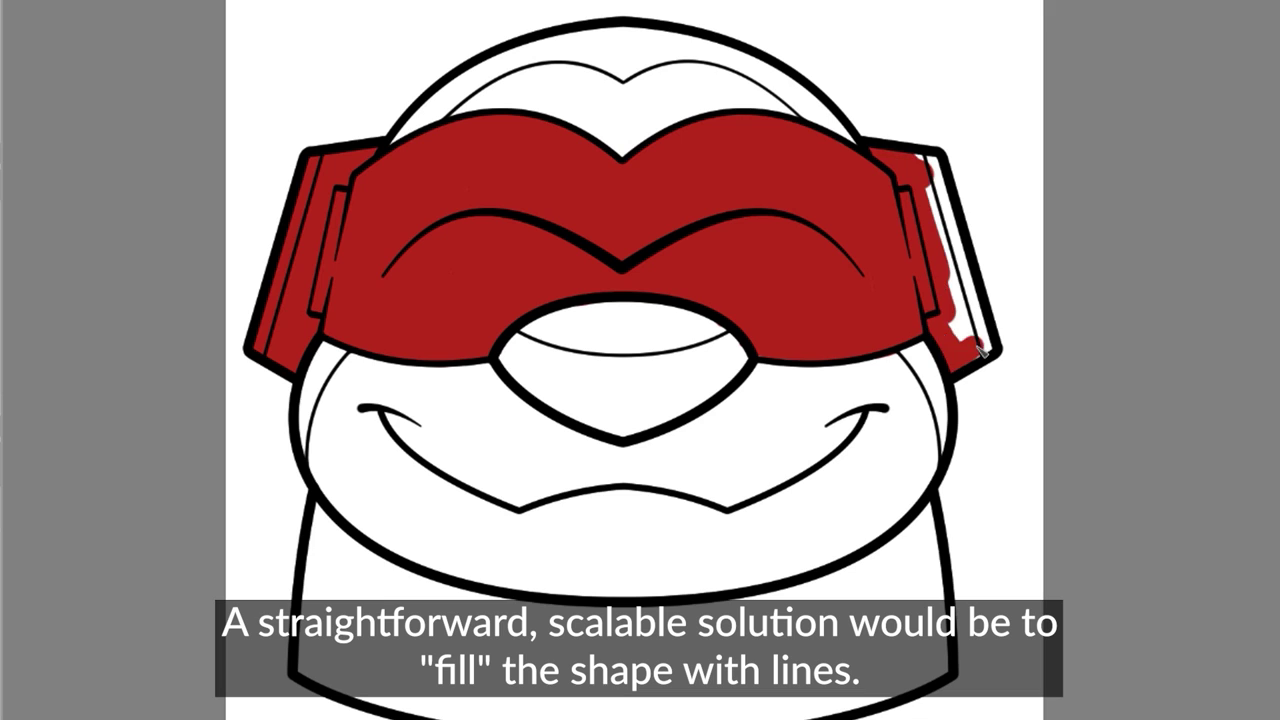
pyautogui.moveTo(980, 347); pyautogui.dragTo(932, 175)
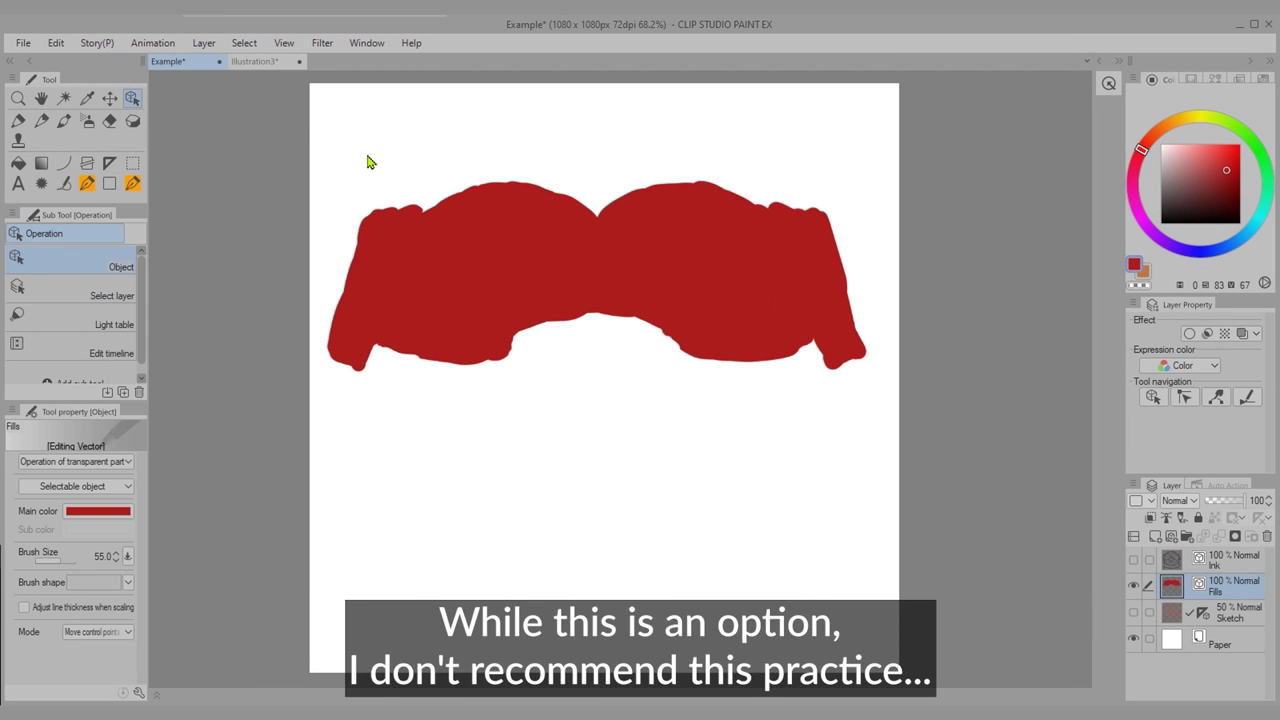
# Select all the red strokes on the Fills layer and examine their vector paths and control points up close
pyautogui.moveTo(314, 117); pyautogui.dragTo(906, 446)
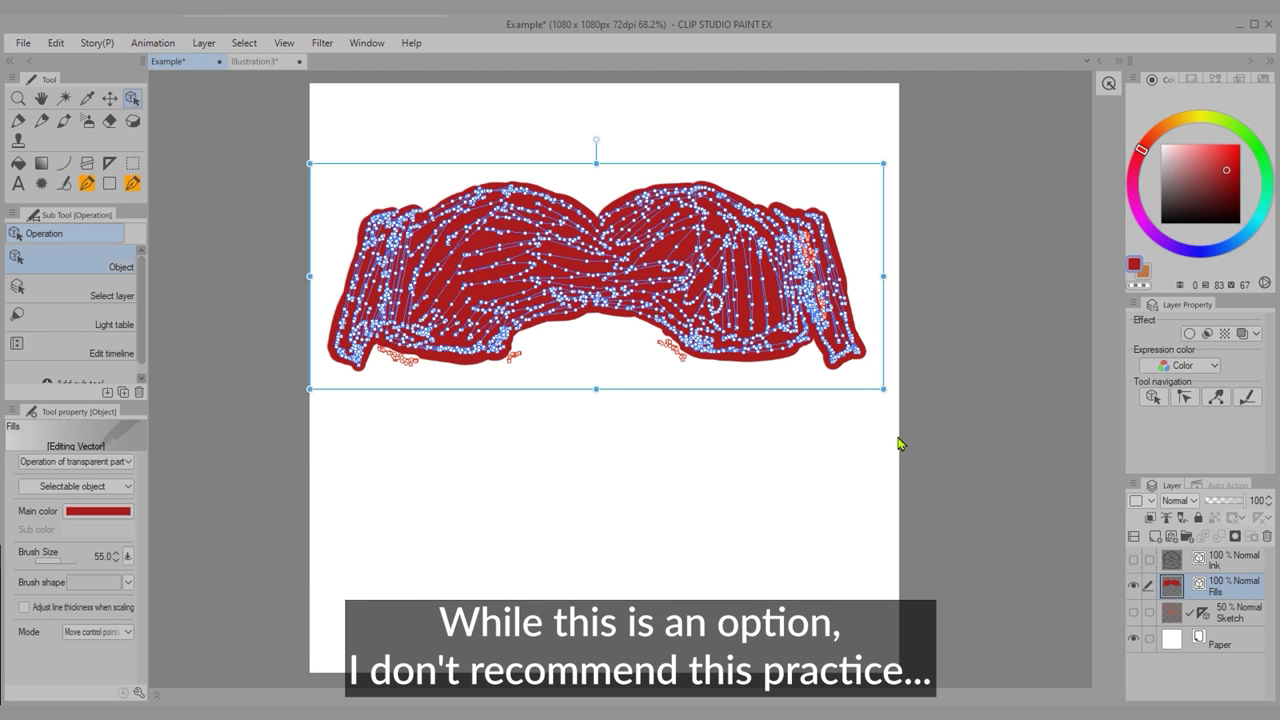
pyautogui.click(866, 421)
pyautogui.click(663, 323)
pyautogui.click(482, 226)
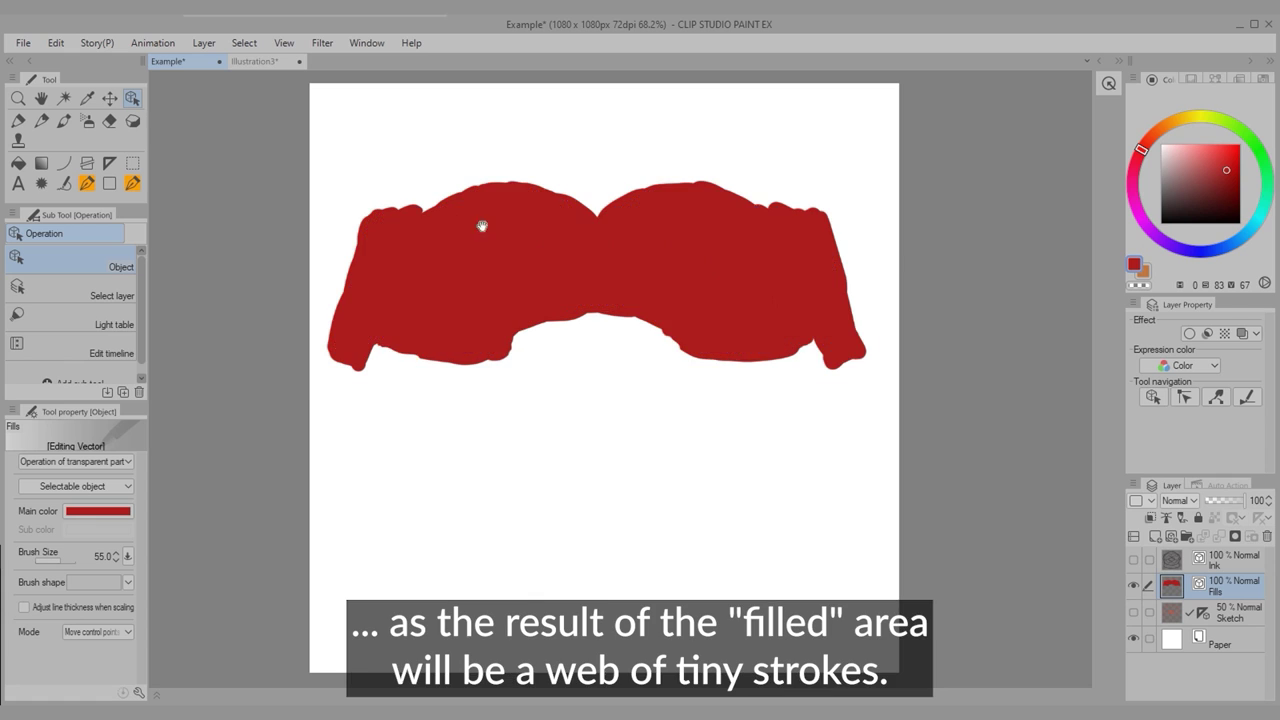
pyautogui.moveTo(539, 264); pyautogui.dragTo(549, 263)
pyautogui.click(527, 288)
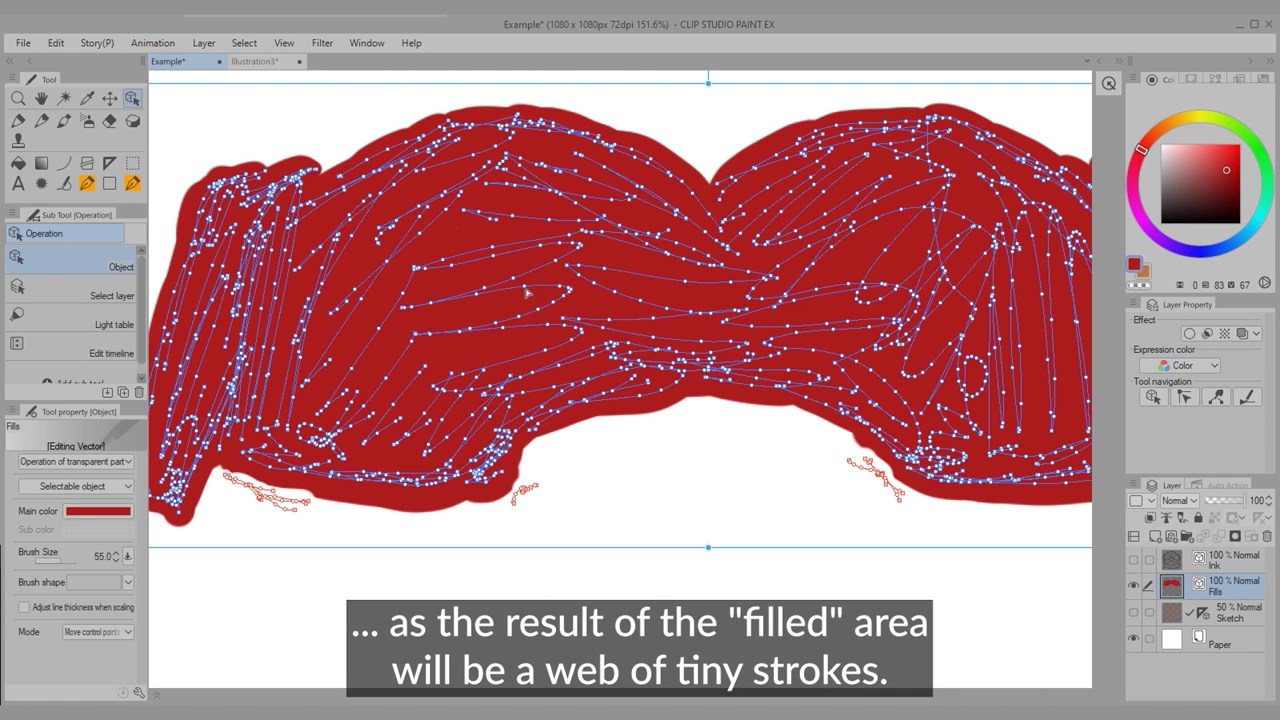
pyautogui.click(574, 277)
pyautogui.click(543, 294)
pyautogui.click(534, 277)
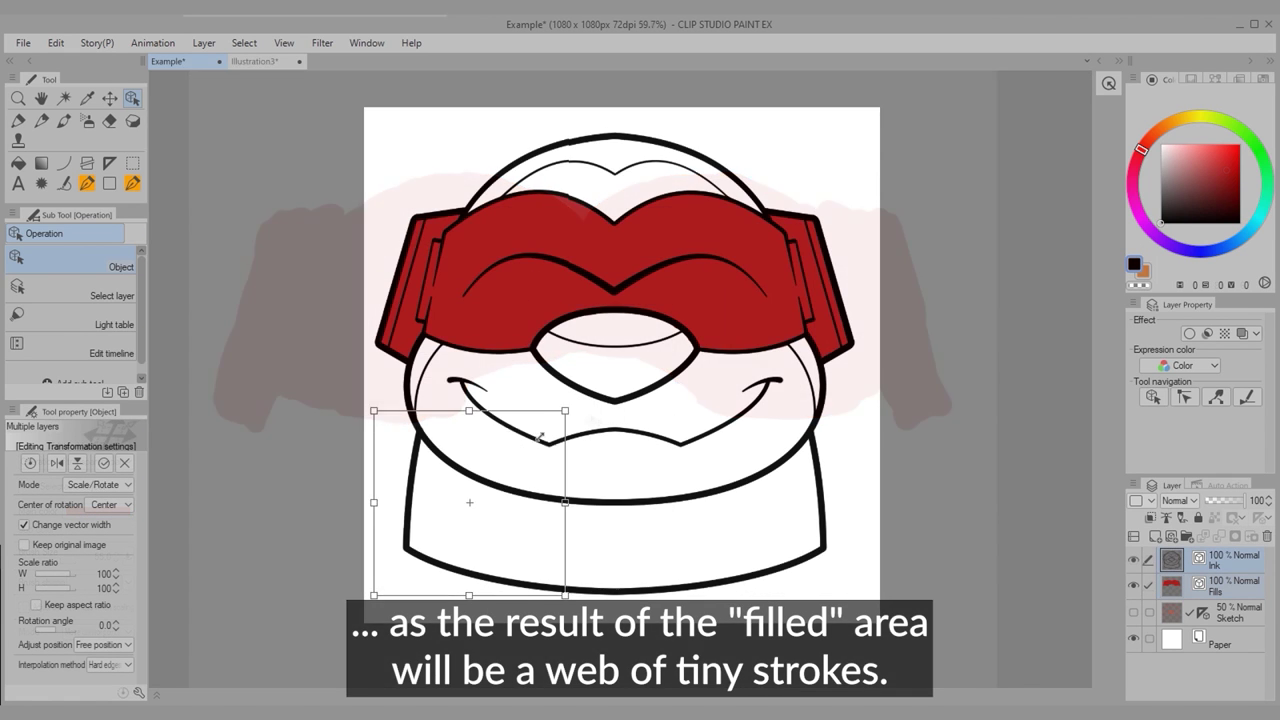
# Scale the Ink and Fills layers down together to 20 percent, reduce them further to 13 percent, and apply the transformation
pyautogui.moveTo(757, 227); pyautogui.dragTo(465, 500)
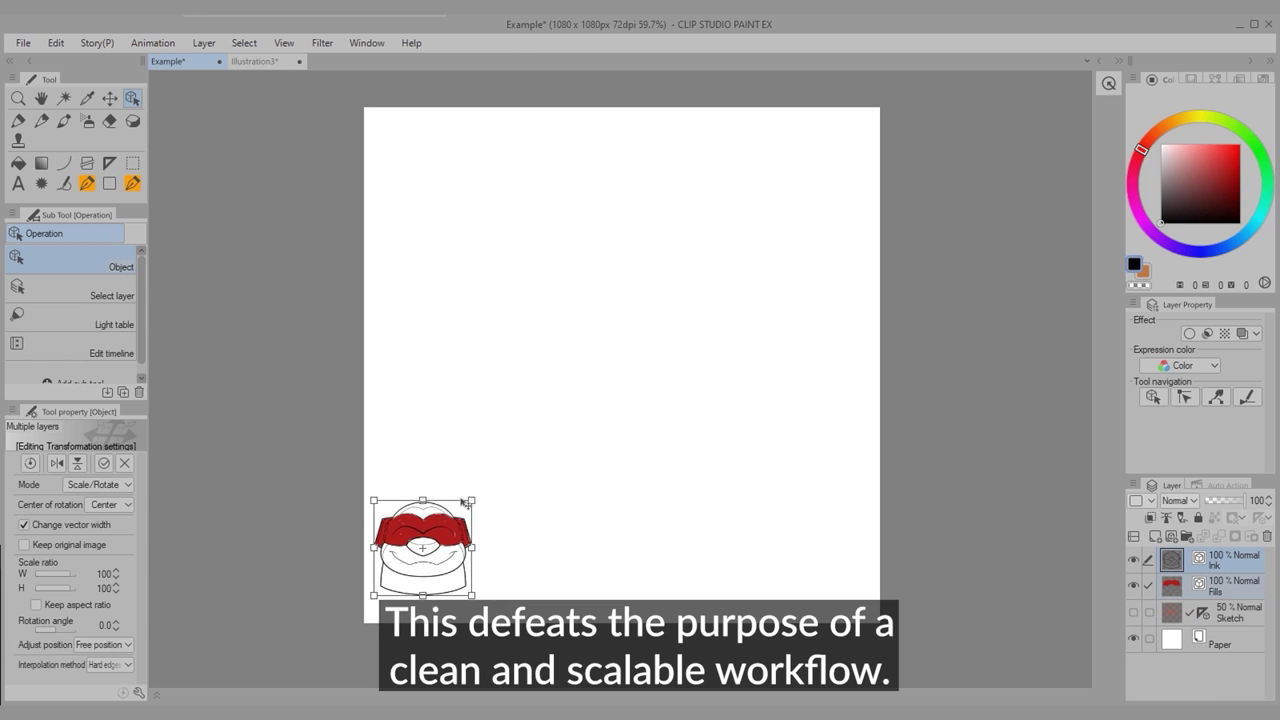
pyautogui.scroll(5, 420, 540)
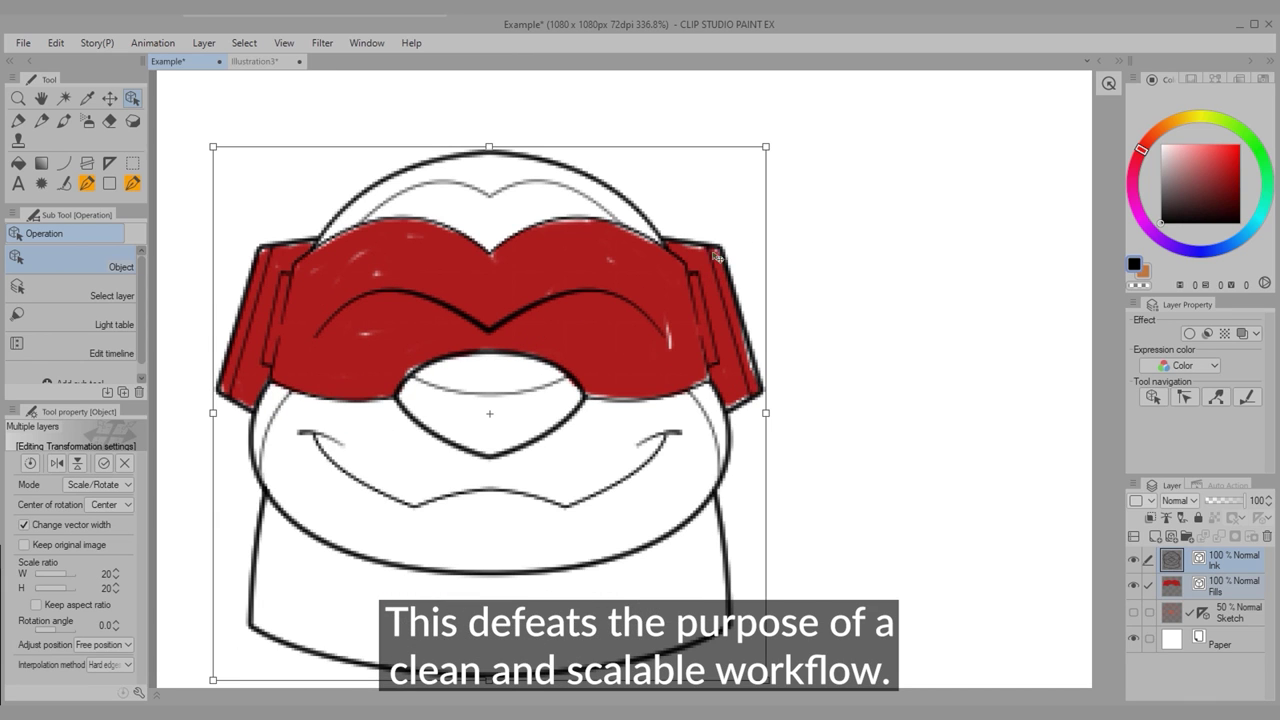
pyautogui.moveTo(765, 148)
pyautogui.mouseDown()
pyautogui.moveTo(671, 257)
pyautogui.moveTo(543, 343)
pyautogui.mouseUp()
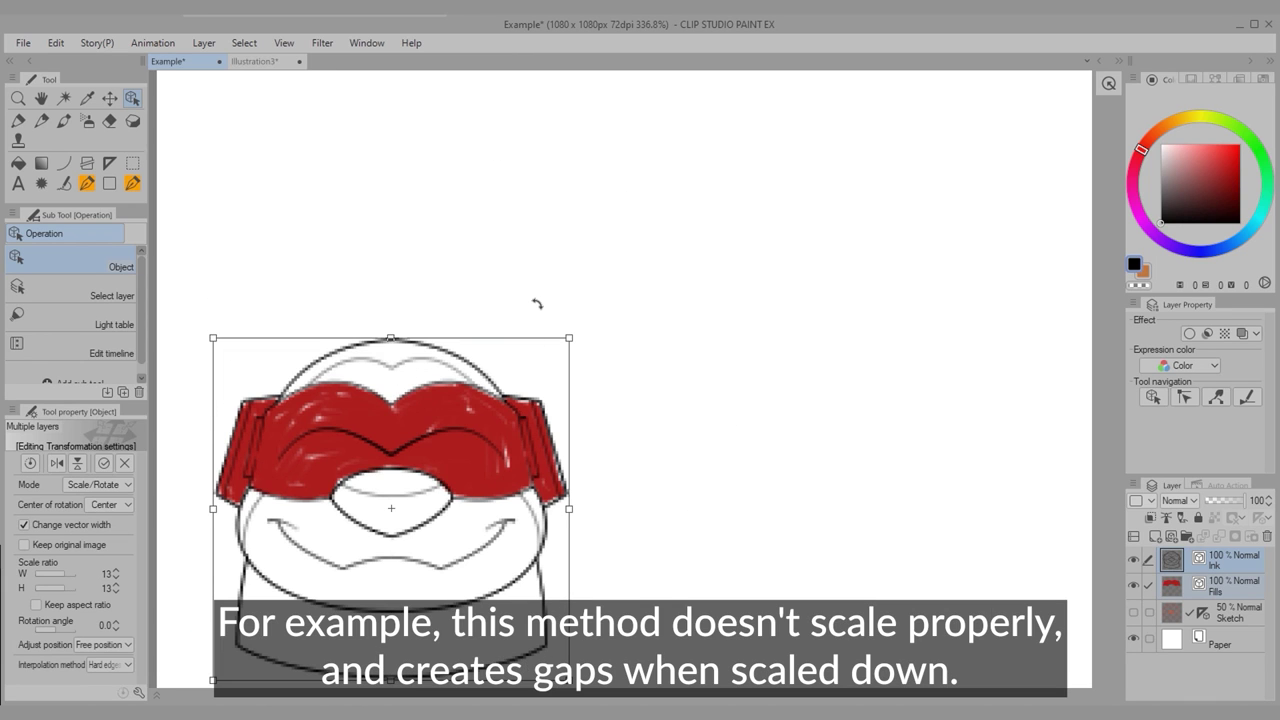
pyautogui.press('Return')
pyautogui.scroll(5, 422, 424)
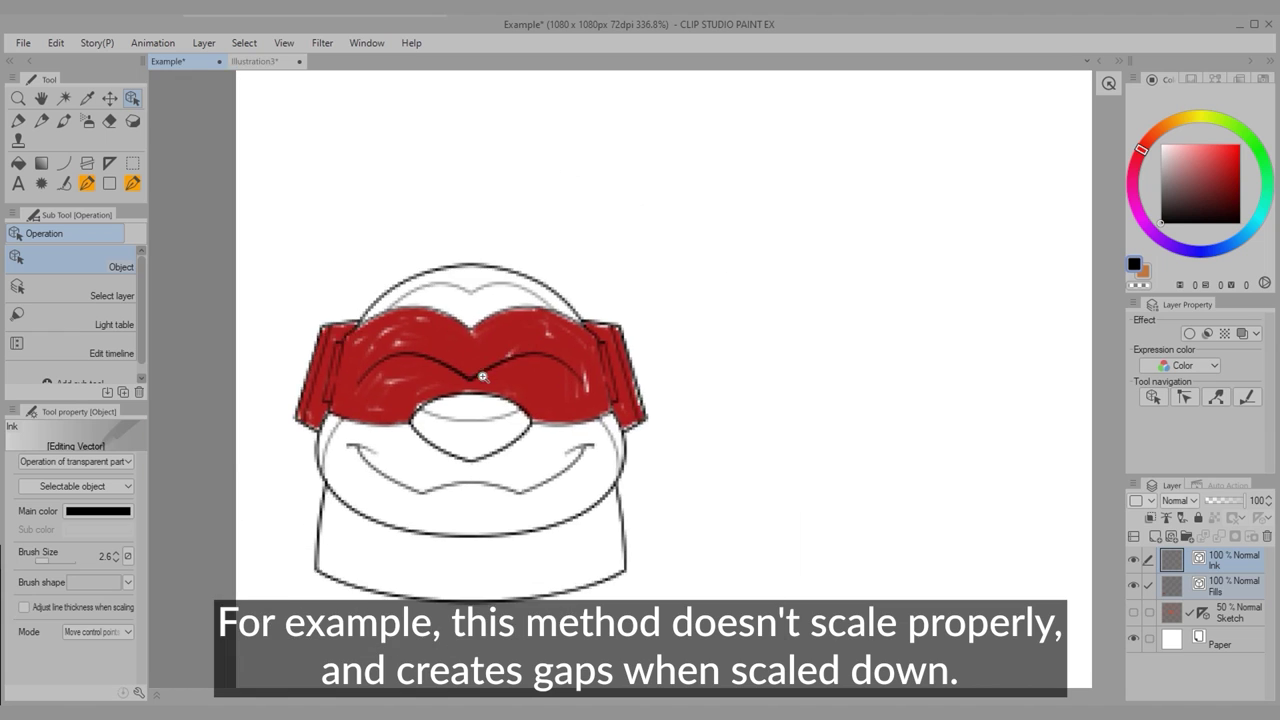
pyautogui.scroll(-3, 570, 344)
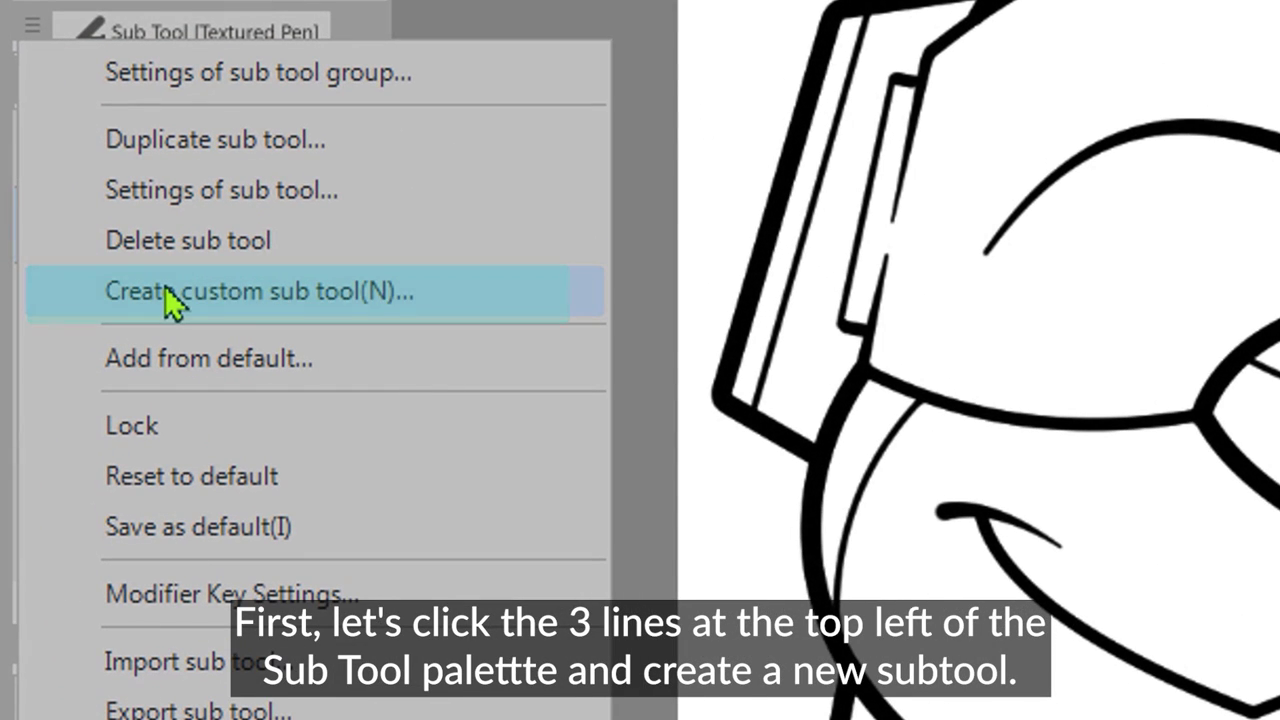
# Create a custom sub tool named Vector Fill with Create balloon output and Continuous curve input, with Line/Fill set to create fill only
pyautogui.click(165, 290)
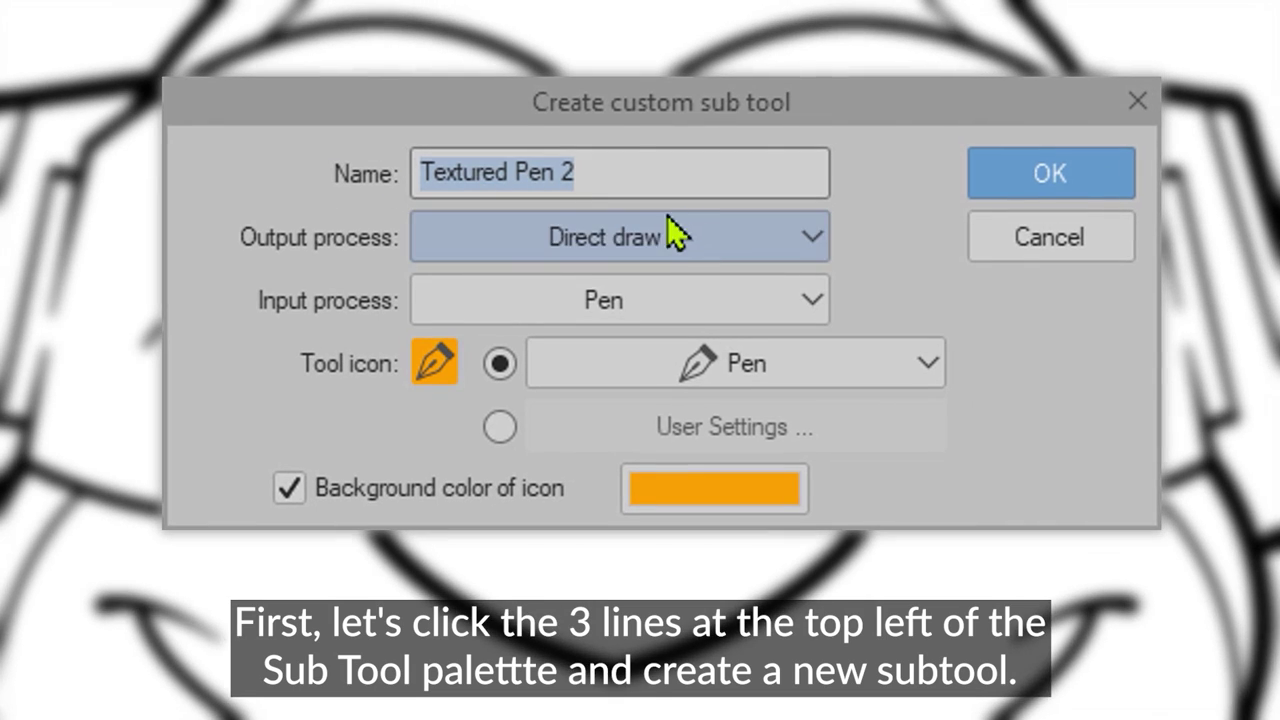
pyautogui.write('Vector Fill')
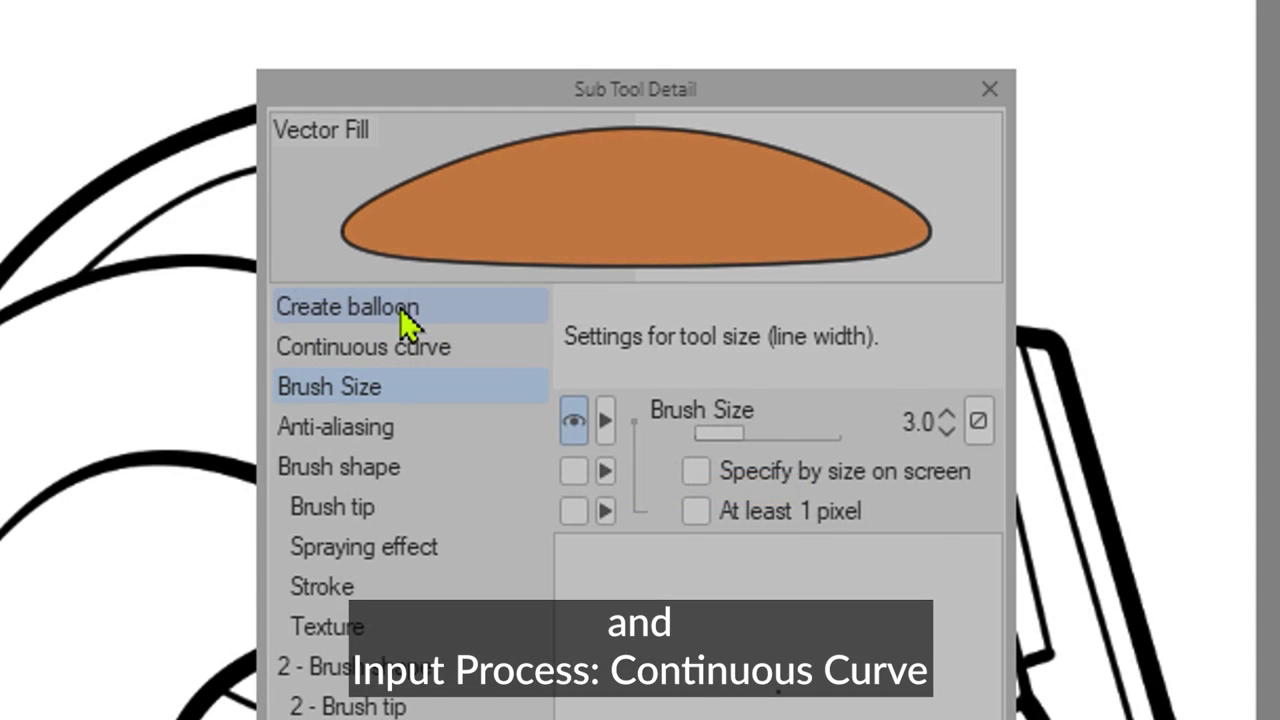
pyautogui.click(410, 318)
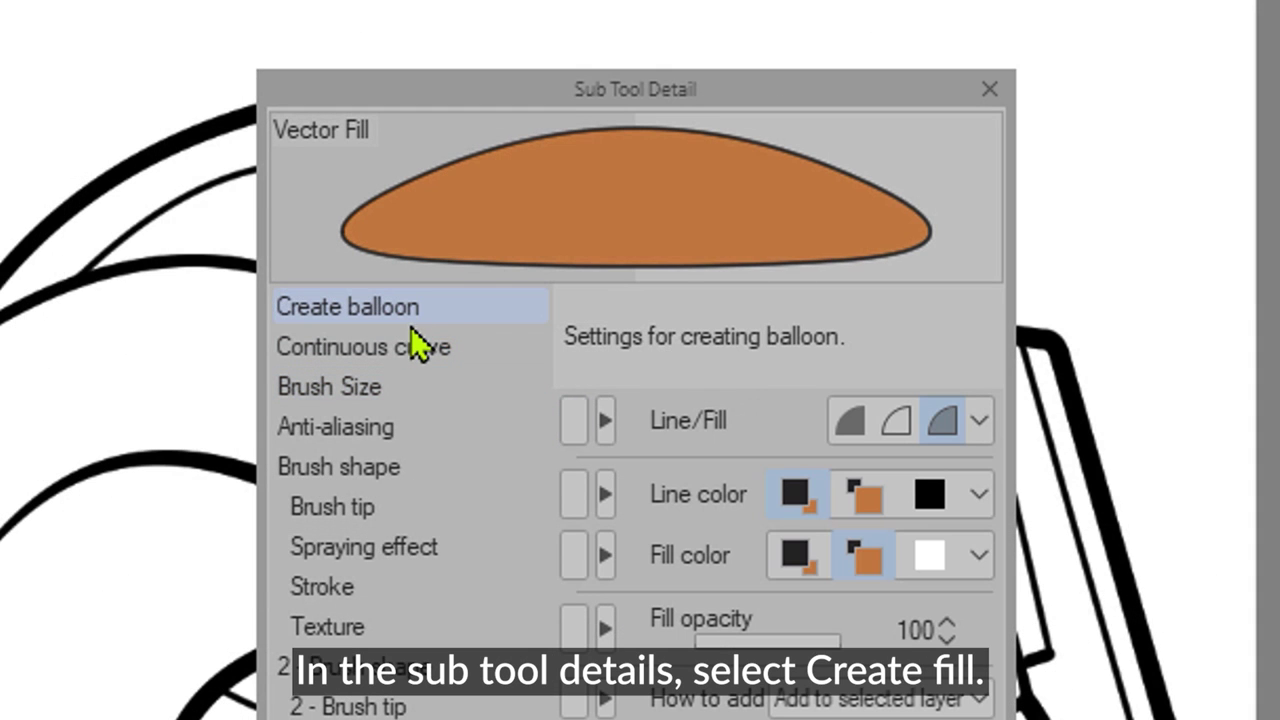
pyautogui.click(851, 424)
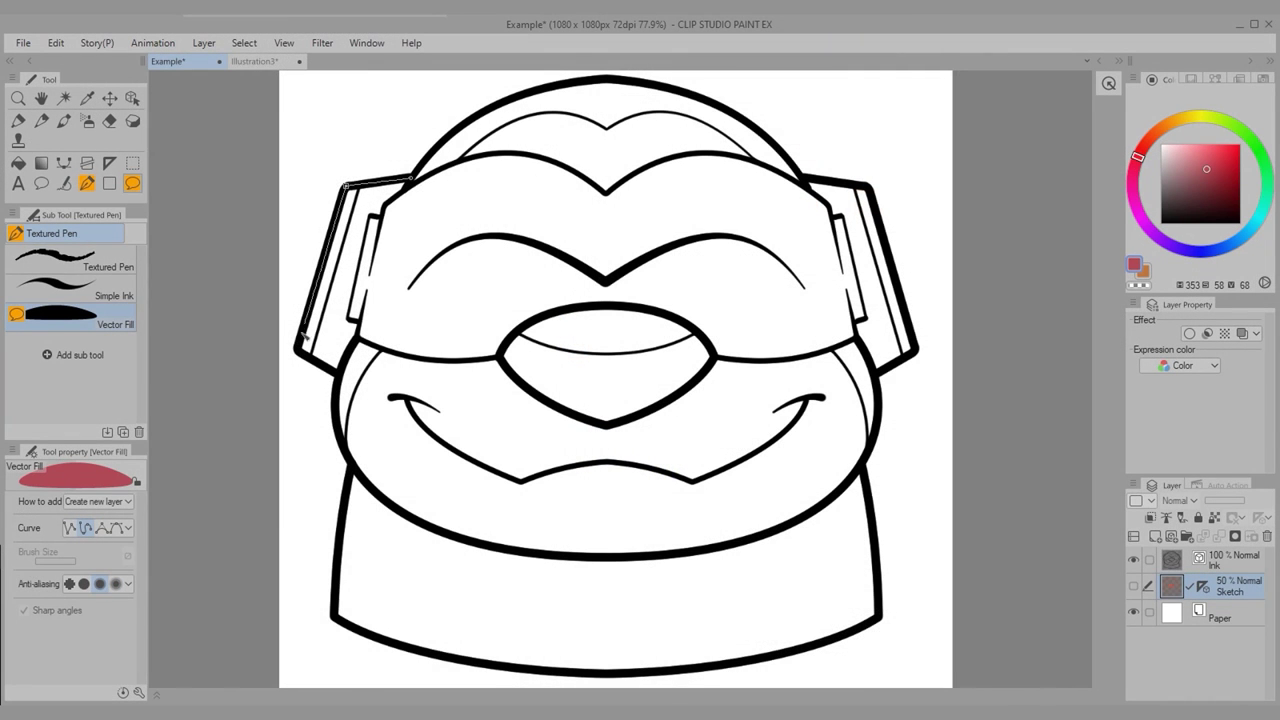
# Trace the mask outline with Vector Fill around the ear, along the lower edge and over the top of the nose
pyautogui.moveTo(302, 337); pyautogui.dragTo(297, 352)
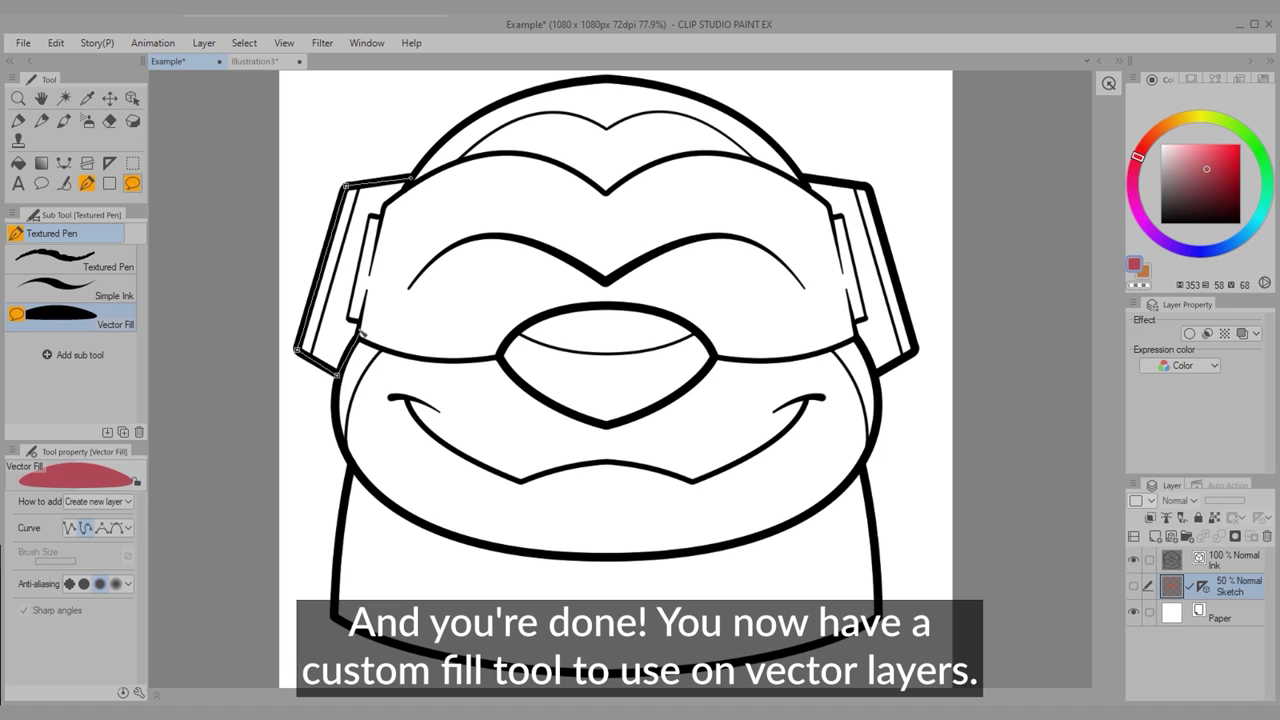
pyautogui.moveTo(360, 343); pyautogui.dragTo(458, 365)
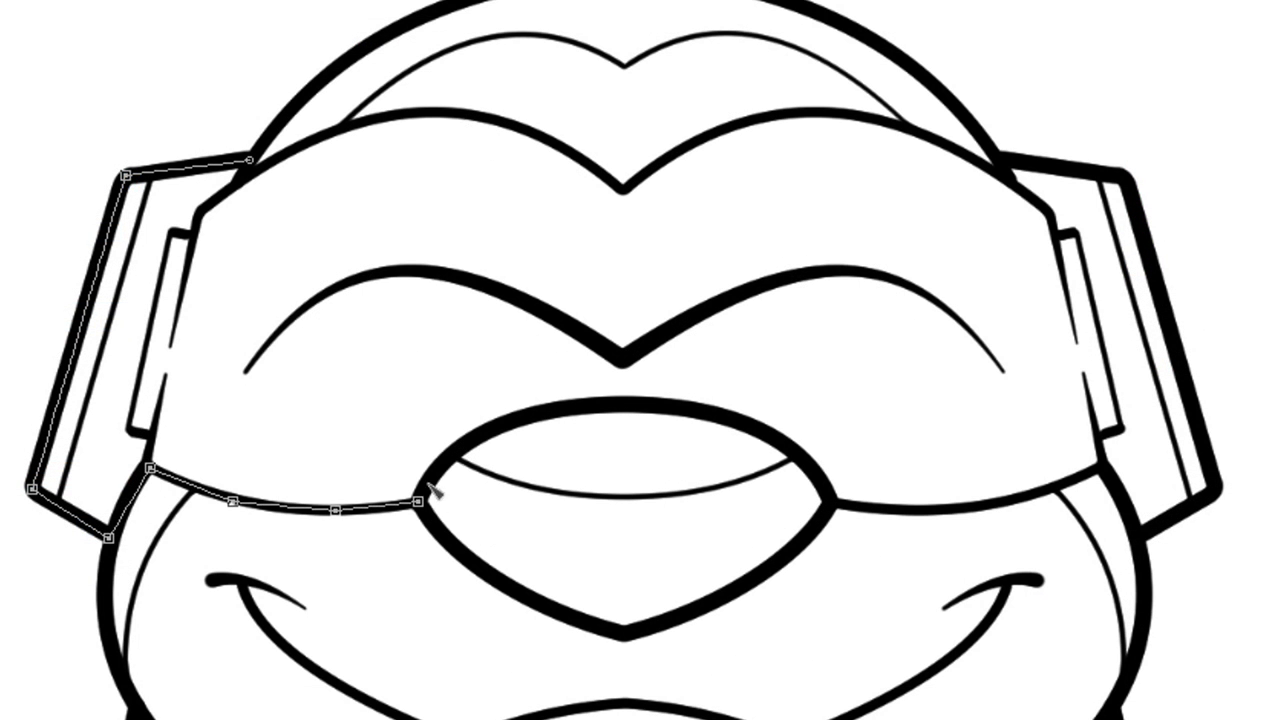
pyautogui.moveTo(430, 488); pyautogui.dragTo(464, 452)
pyautogui.moveTo(577, 407); pyautogui.dragTo(722, 408)
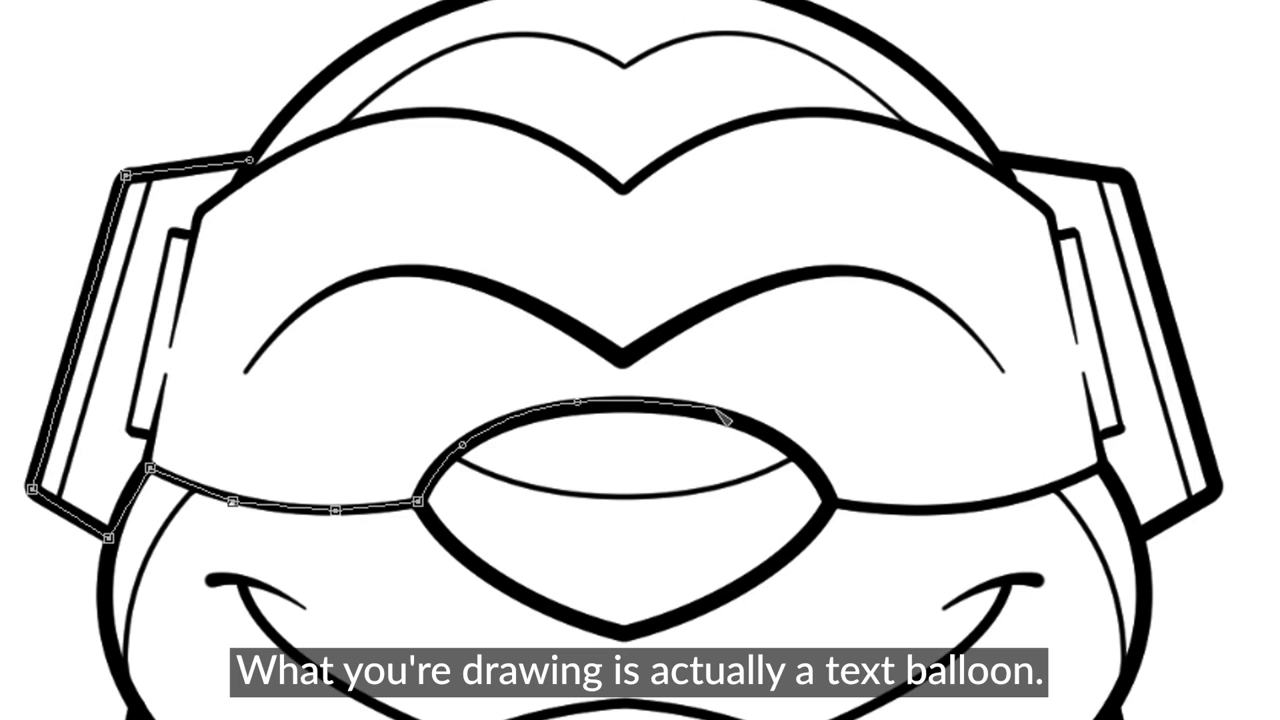
pyautogui.click(832, 496)
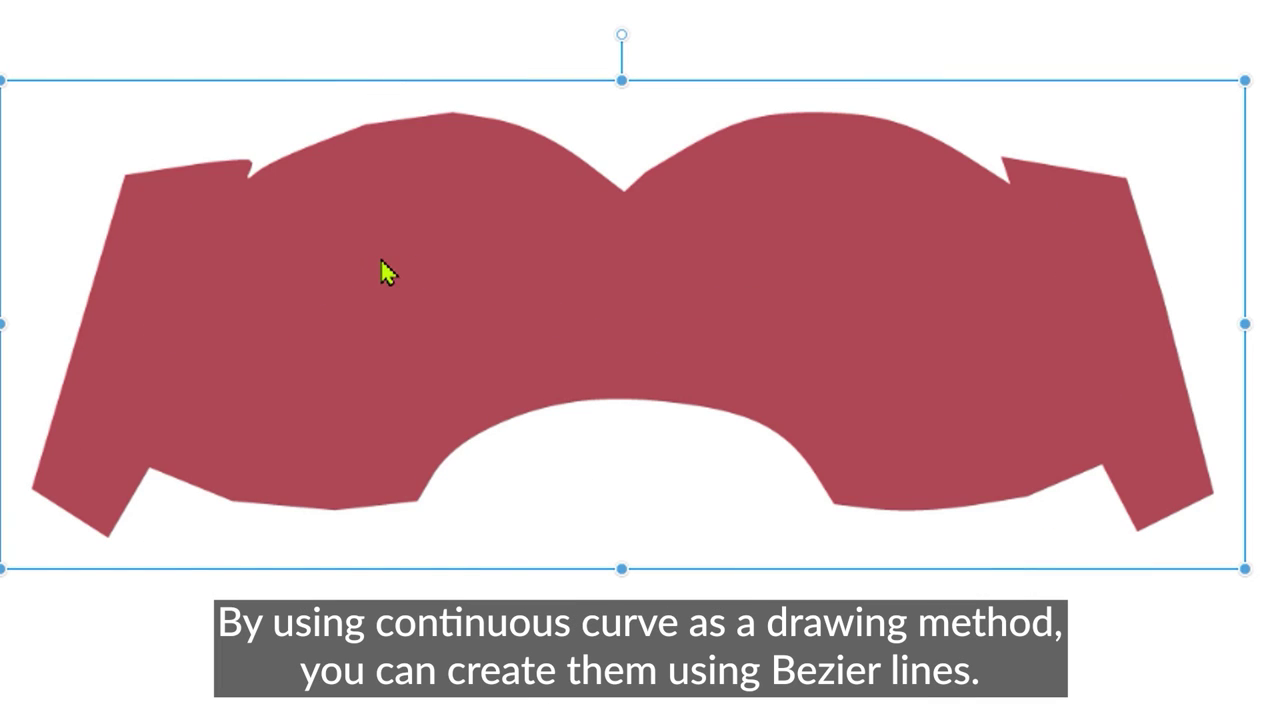
# Select the red mask fill and reshape its lower edge by moving a control point beside the nose cutout
pyautogui.doubleClick(388, 272)
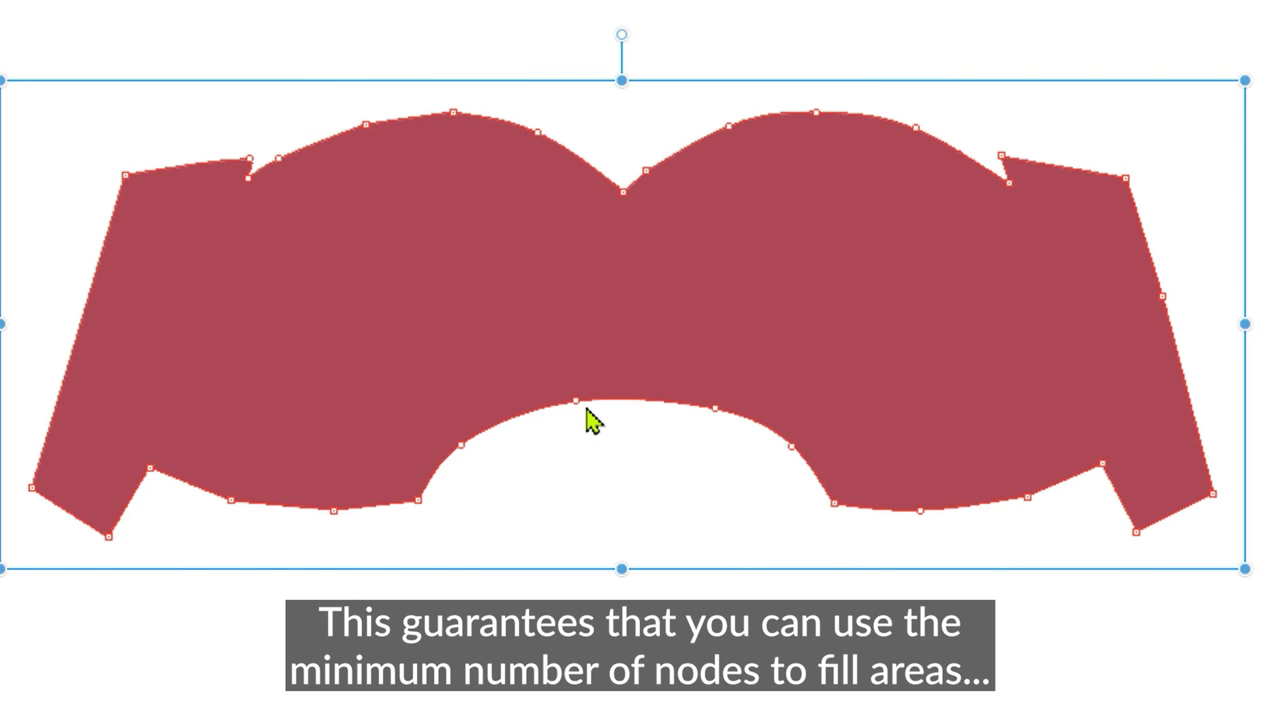
pyautogui.moveTo(595, 500); pyautogui.dragTo(706, 500)
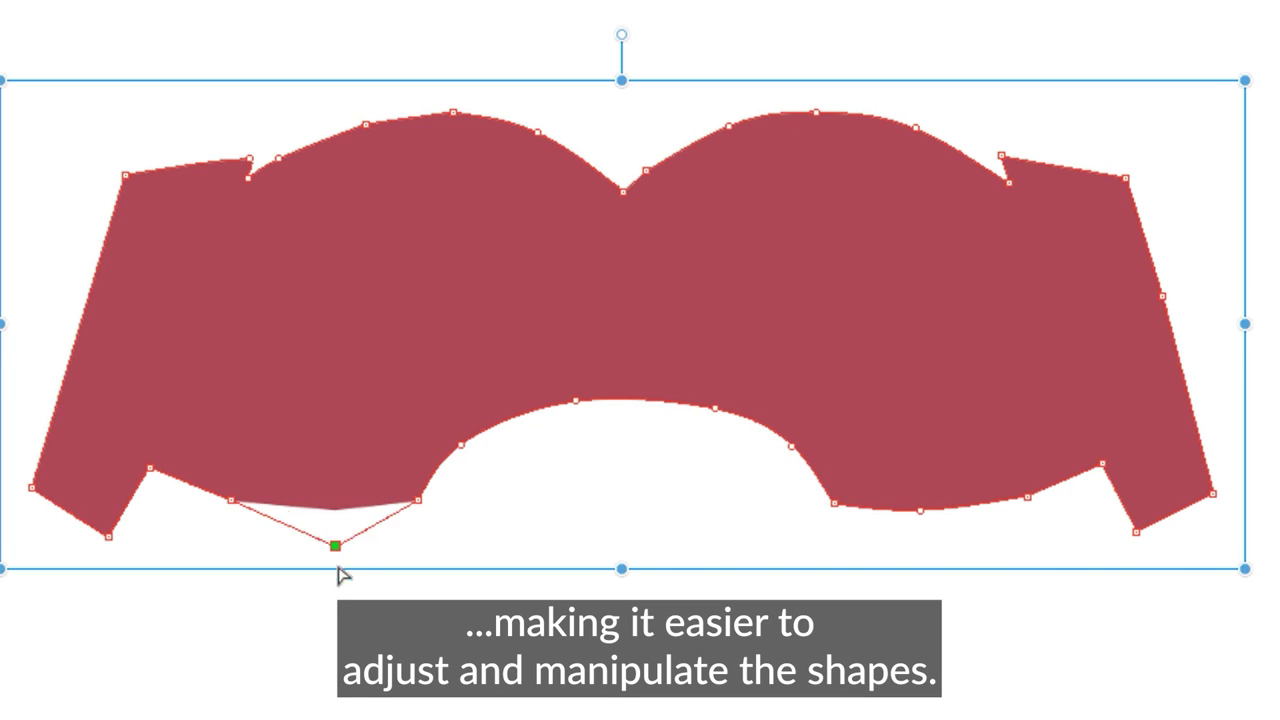
pyautogui.moveTo(338, 570); pyautogui.dragTo(409, 543)
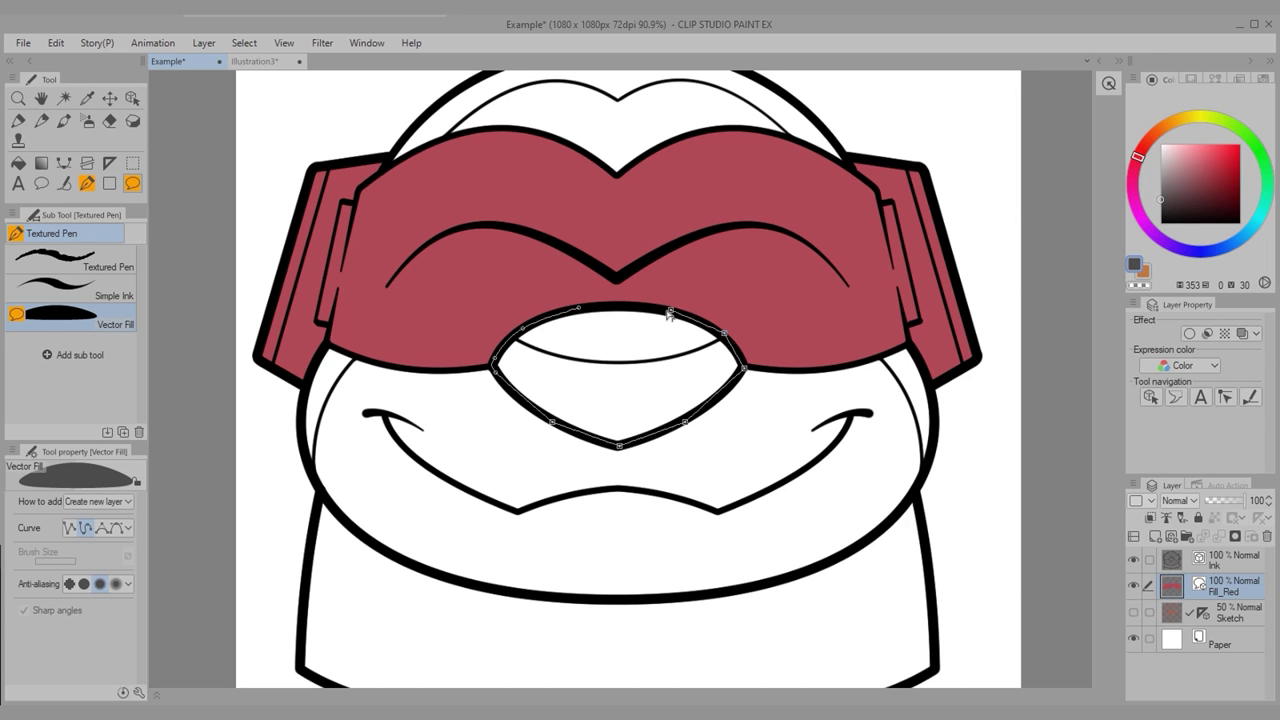
# Close the nose outline with Vector Fill in dark gray and rename the resulting layer Fill_Black1
pyautogui.moveTo(580, 309); pyautogui.dragTo(583, 311)
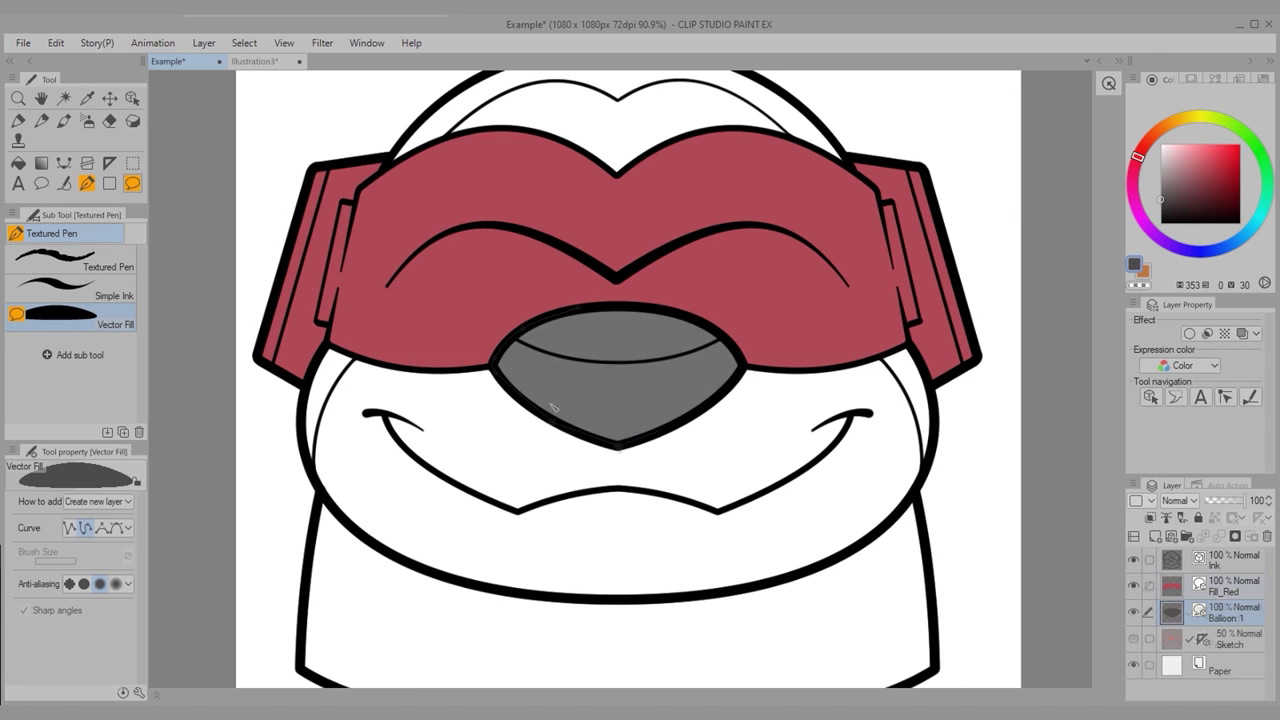
pyautogui.doubleClick(1225, 615)
pyautogui.write('Fill_Black1')
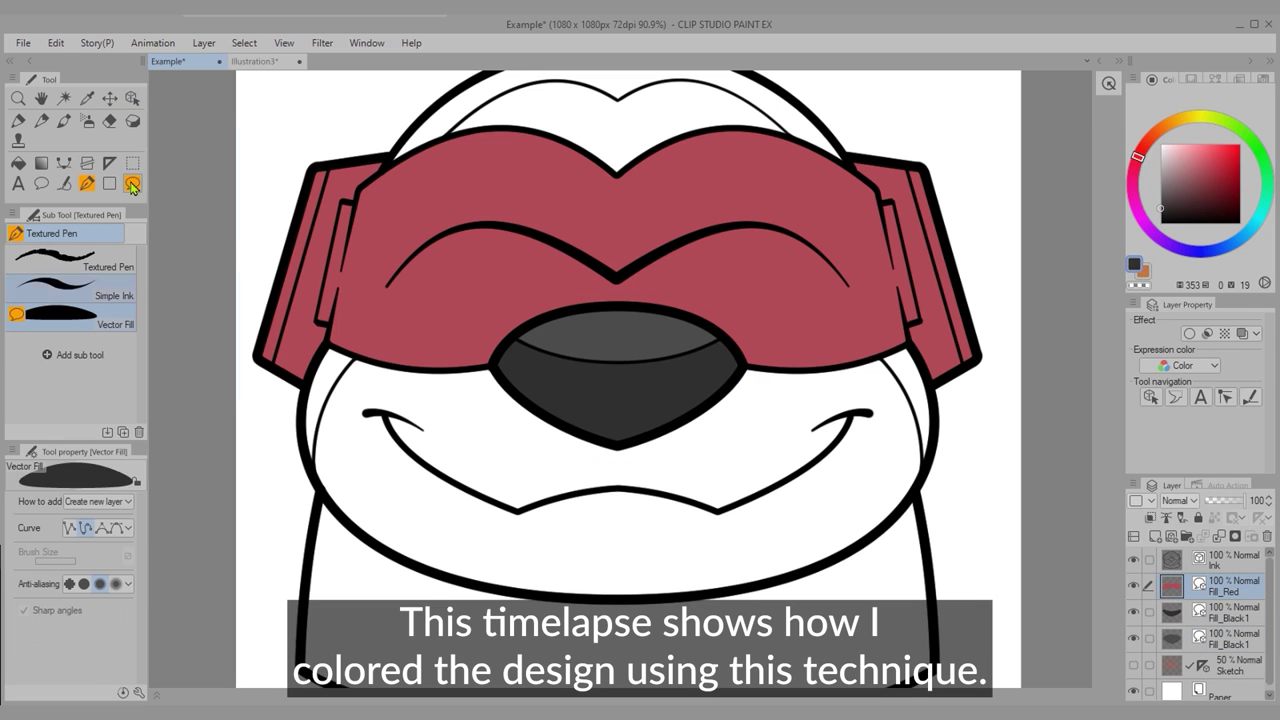
# Set an orange color and use Vector Fill to fill the cheek edges, the band around the head and the neck
pyautogui.click(1223, 153)
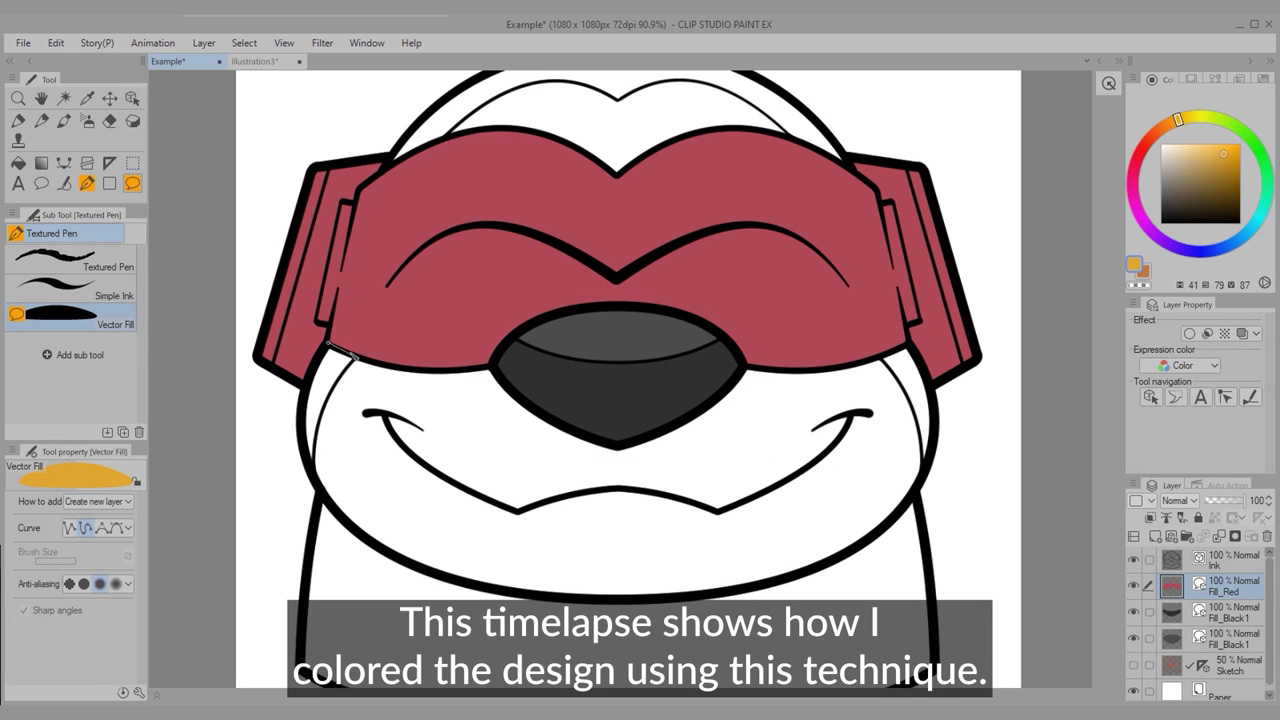
pyautogui.click(330, 400)
pyautogui.click(905, 410)
pyautogui.scroll(4, 555, 217)
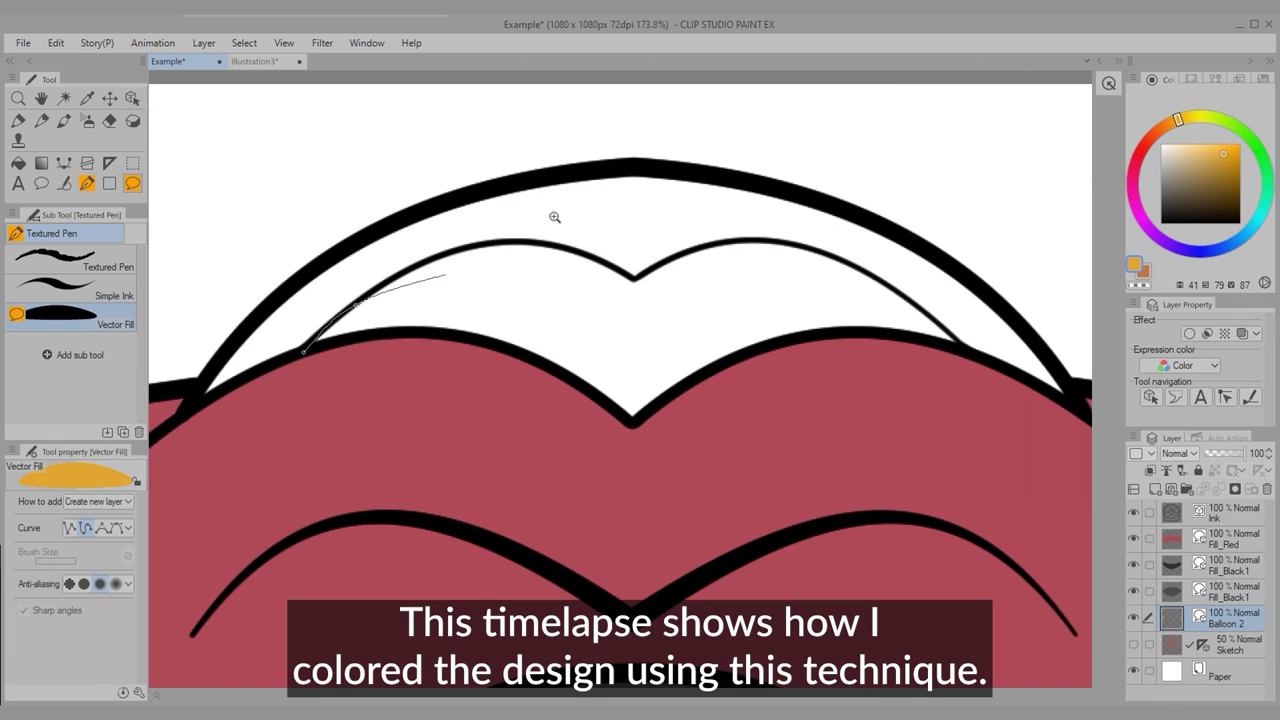
pyautogui.scroll(-5, 620, 400)
pyautogui.moveTo(360, 365); pyautogui.dragTo(350, 485)
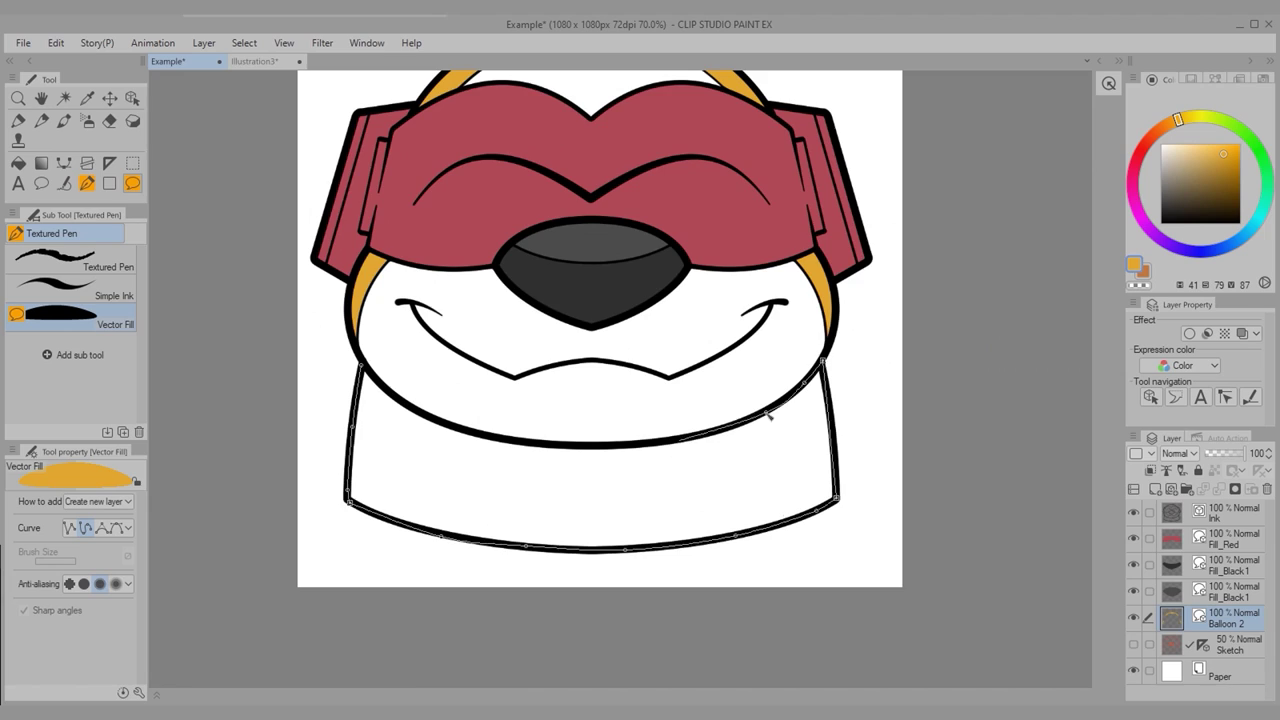
pyautogui.moveTo(770, 415); pyautogui.dragTo(822, 362)
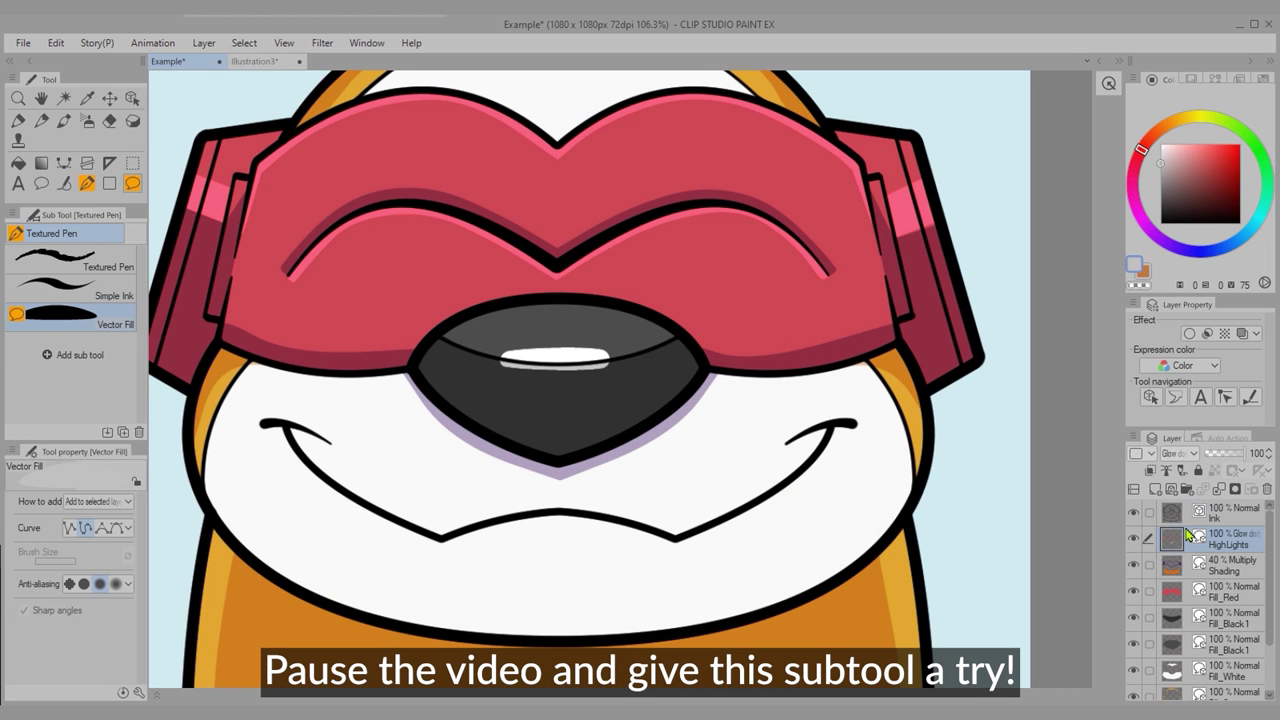
# Shape the nose highlight with Vector Fill on the HighLights layer
pyautogui.moveTo(601, 377); pyautogui.dragTo(549, 376)
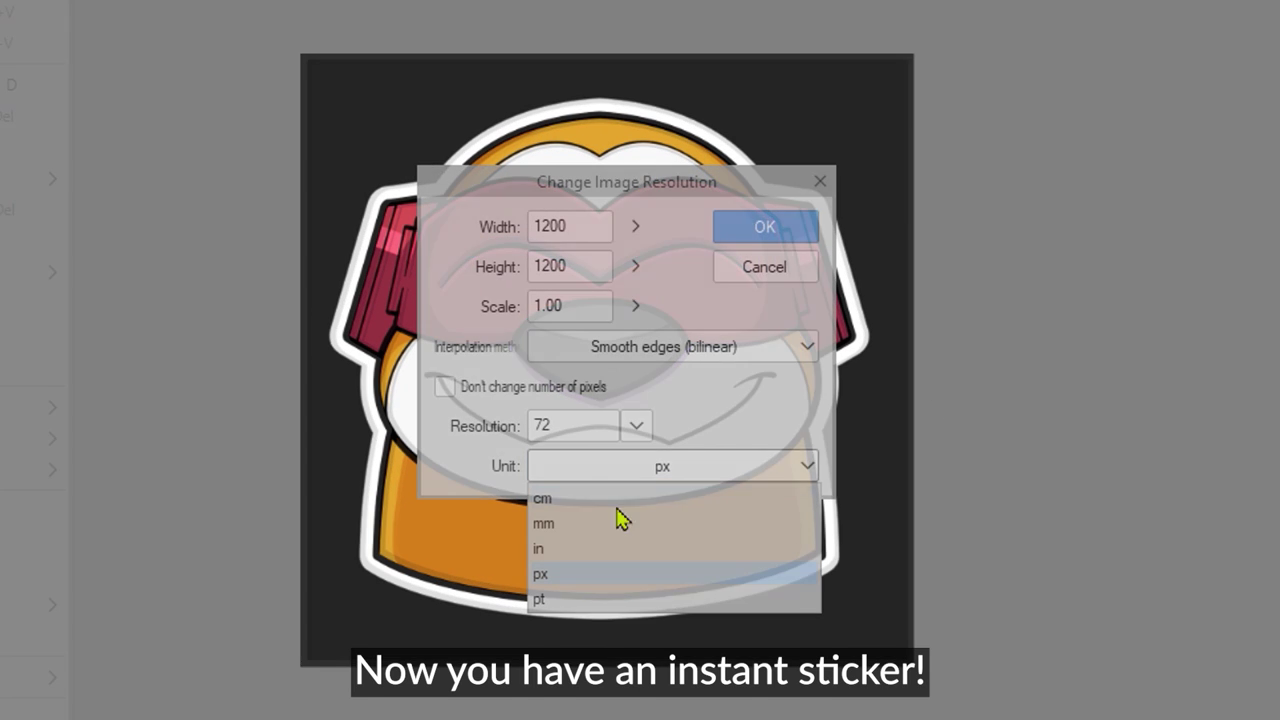
# Change the image resolution to 20 x 20 cm at 300 dpi, using cm as the unit
pyautogui.click(591, 520)
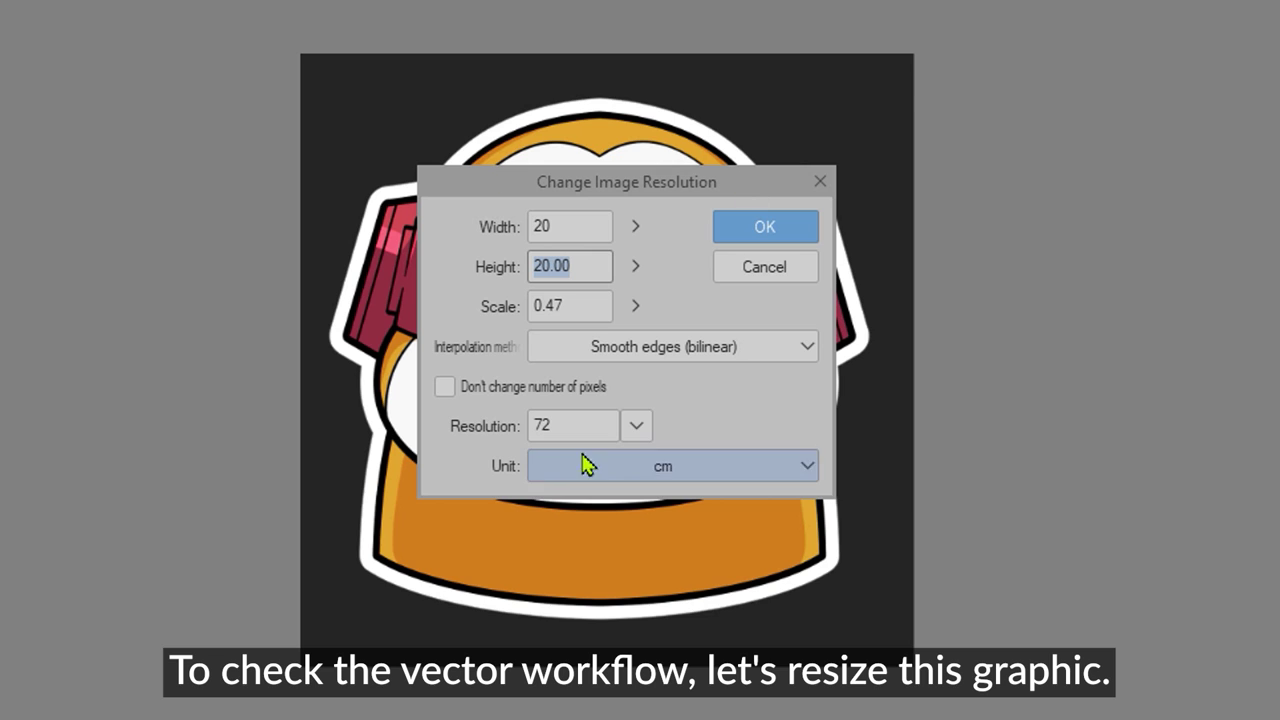
pyautogui.doubleClick(562, 425)
pyautogui.write('300')
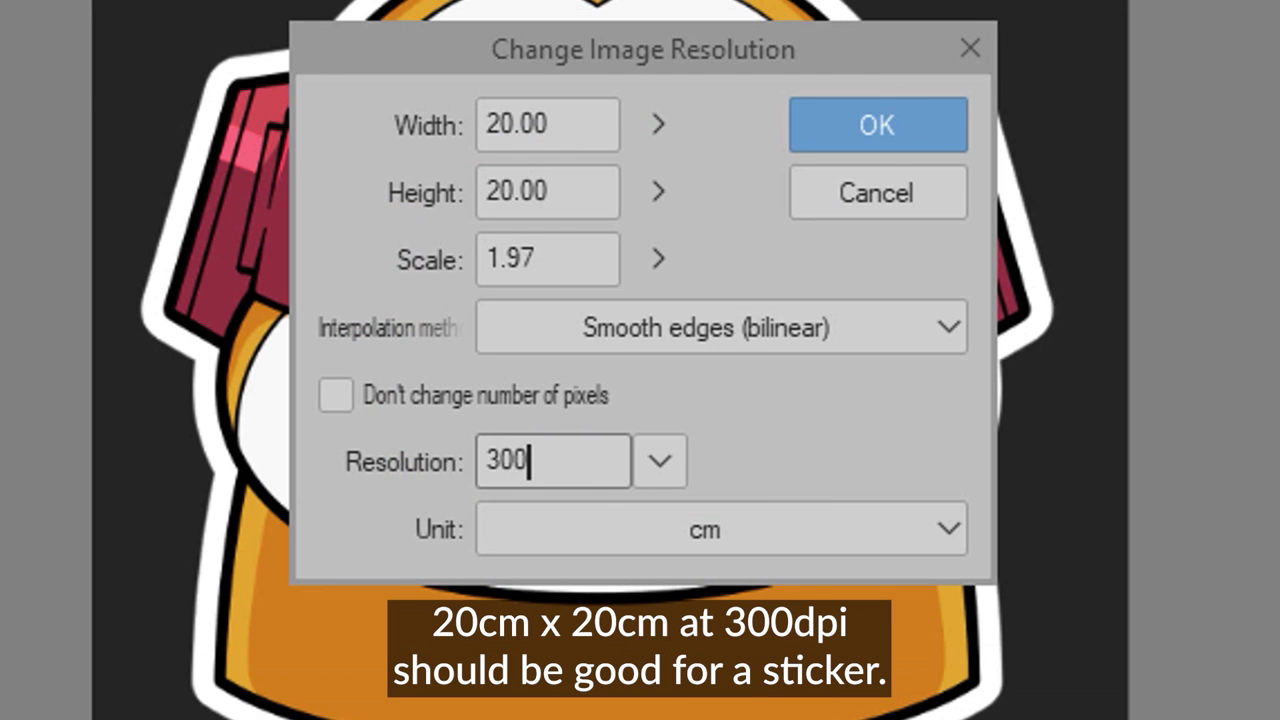
pyautogui.click(918, 113)
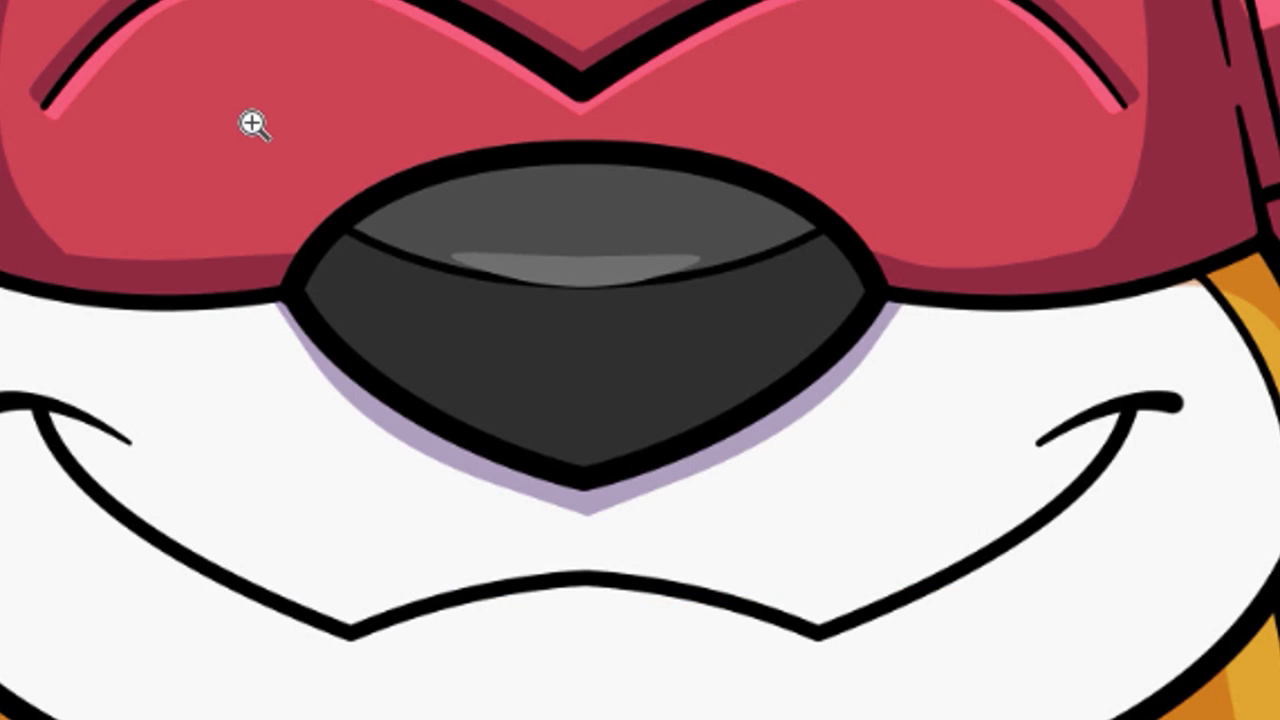
# Upscale the image to 60 x 60 cm at 300 dpi
pyautogui.scroll(10, 253, 125)
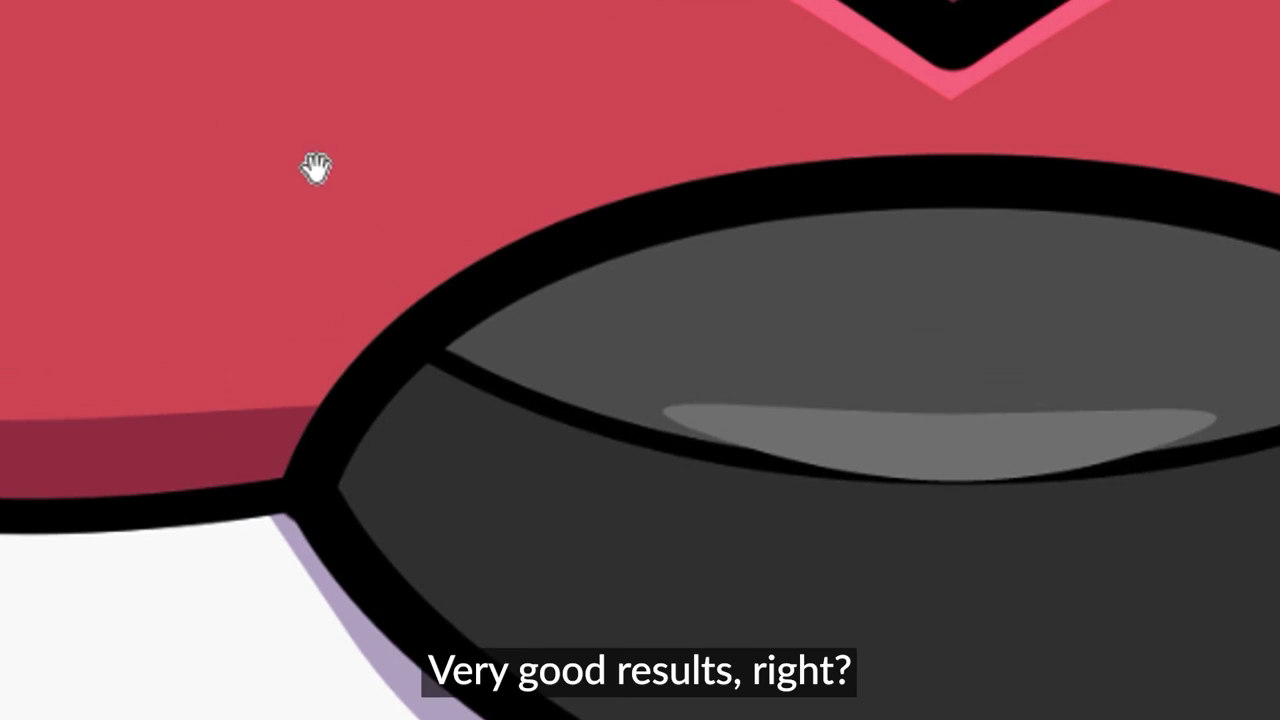
pyautogui.scroll(5, 462, 220)
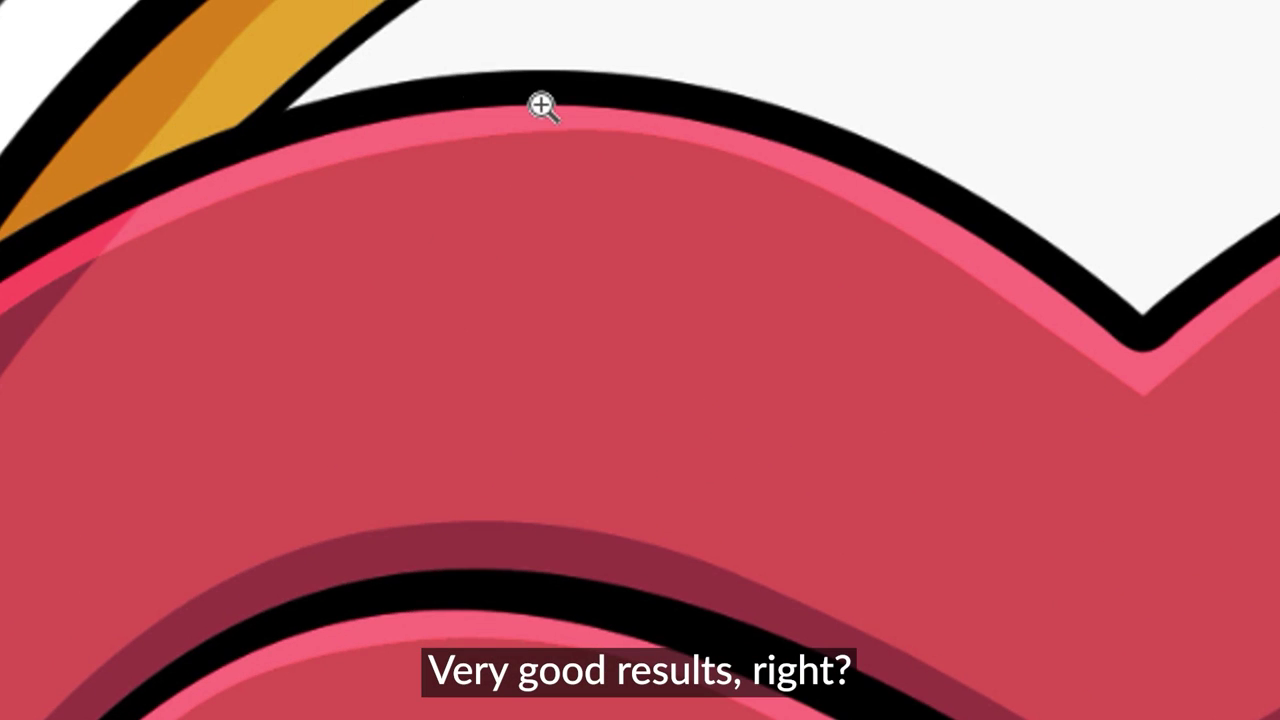
pyautogui.scroll(5, 540, 106)
pyautogui.hscroll(5, 1157, 411)
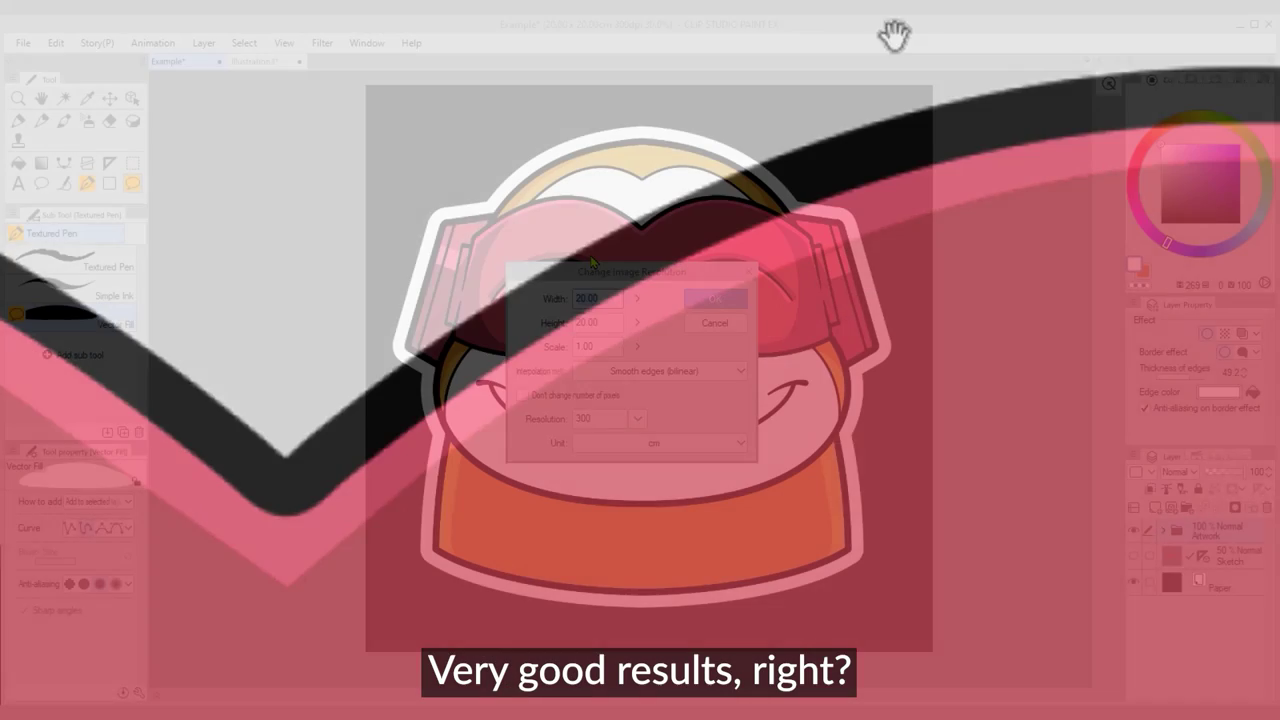
pyautogui.write('60')
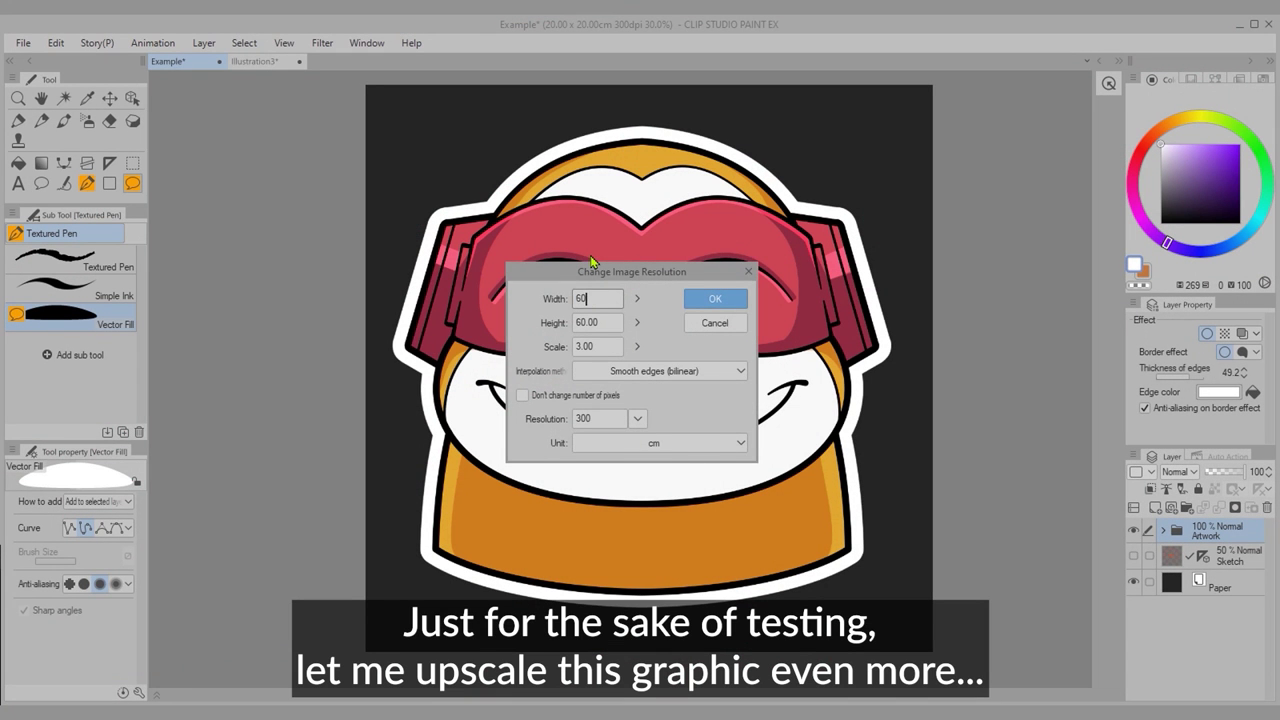
pyautogui.press('Return')
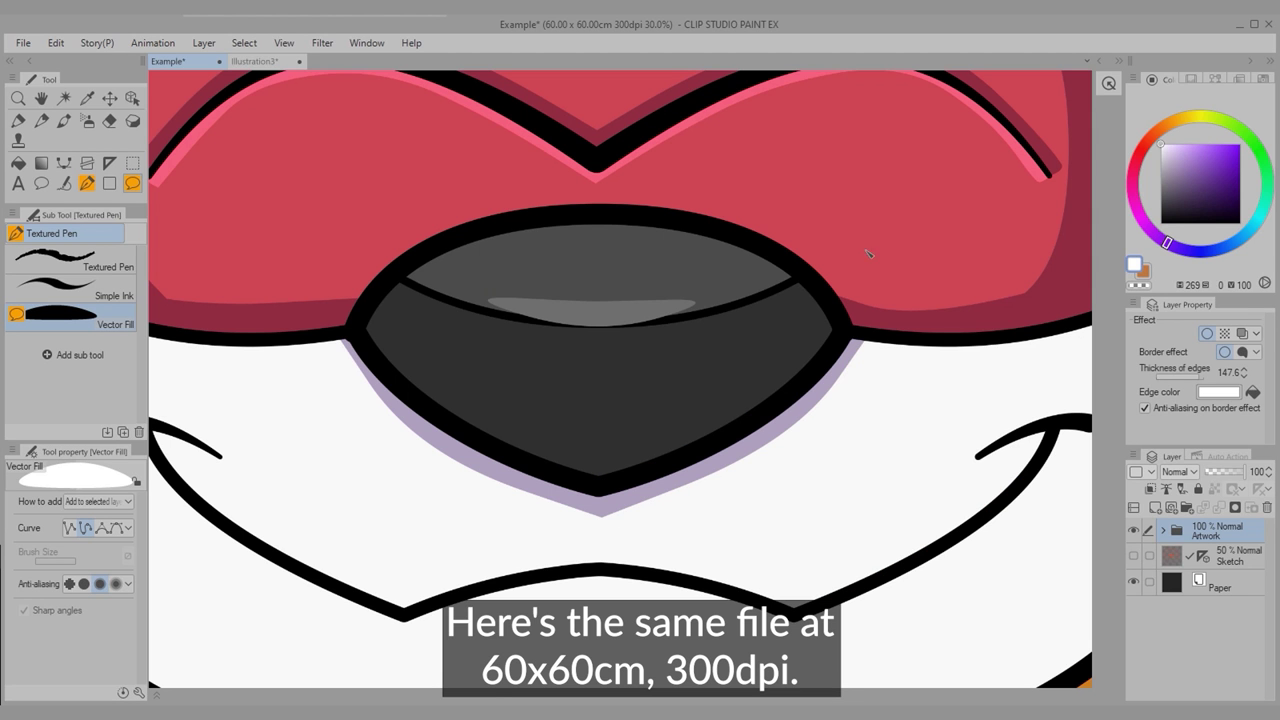
# Downscale the image to an icon of 50 x 50 px at 72 dpi
pyautogui.scroll(-10, 628, 279)
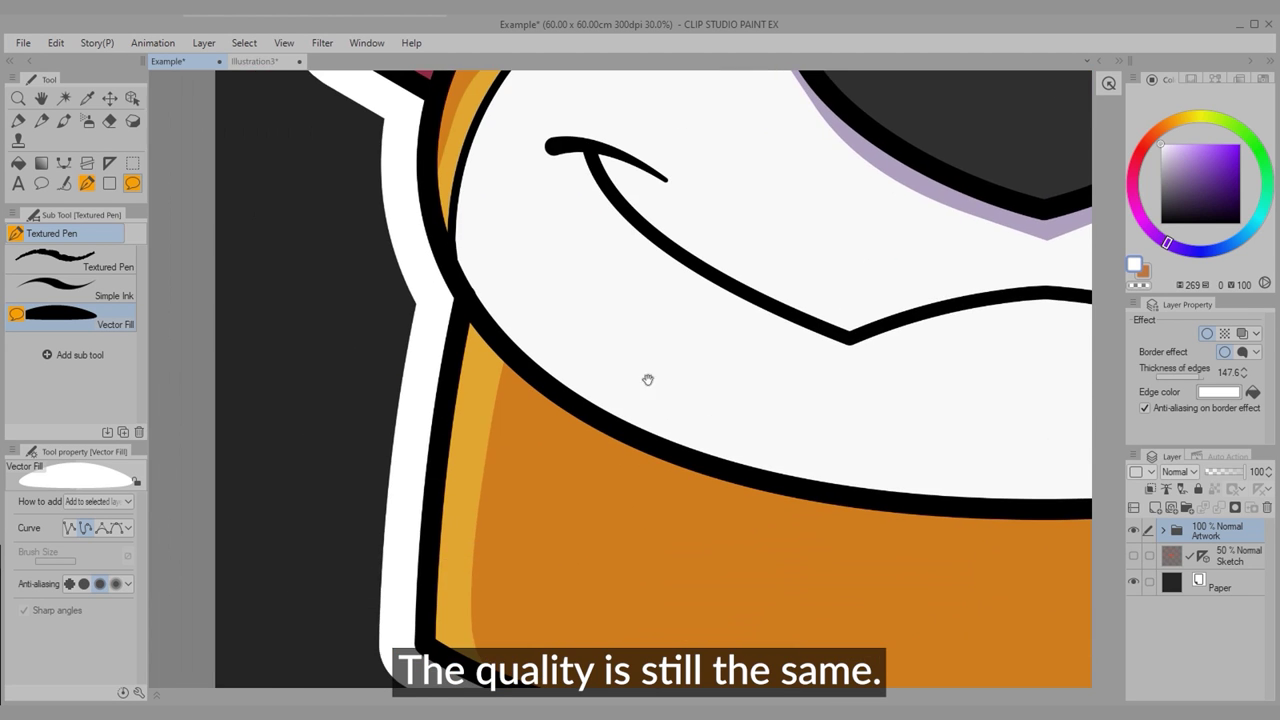
pyautogui.scroll(6, 877, 311)
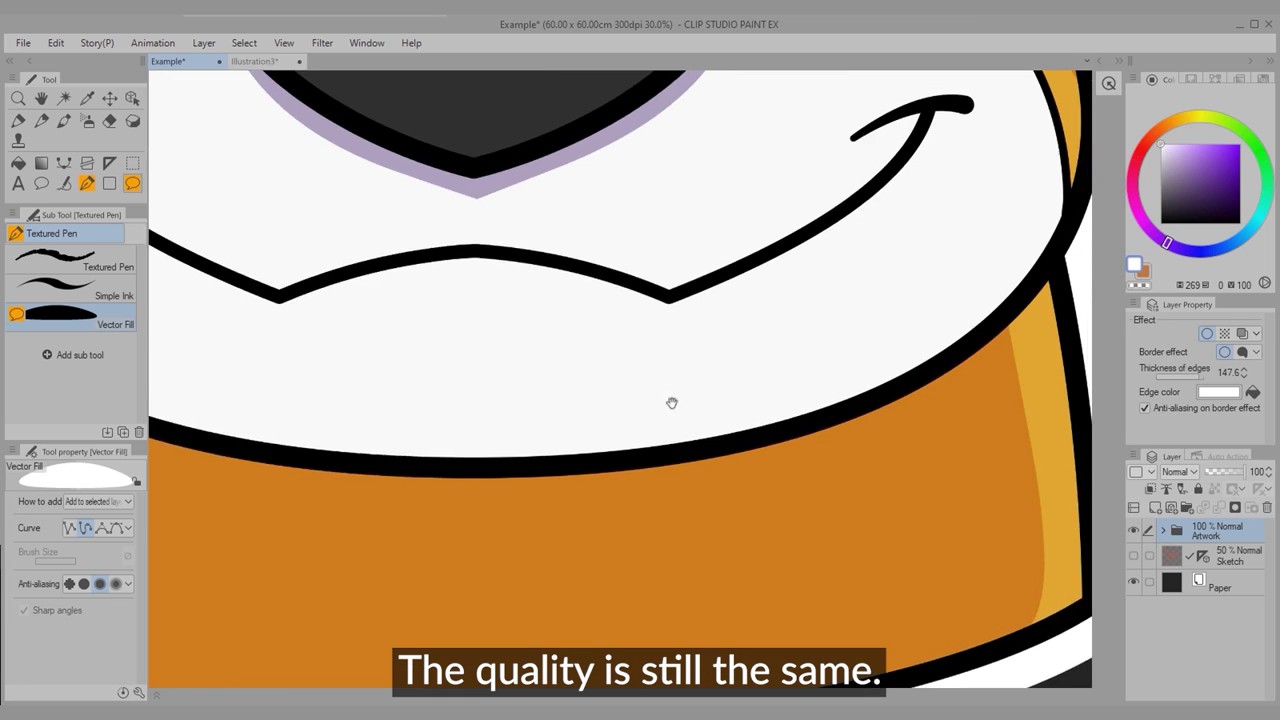
pyautogui.hscroll(4, 671, 400)
pyautogui.scroll(8, 740, 265)
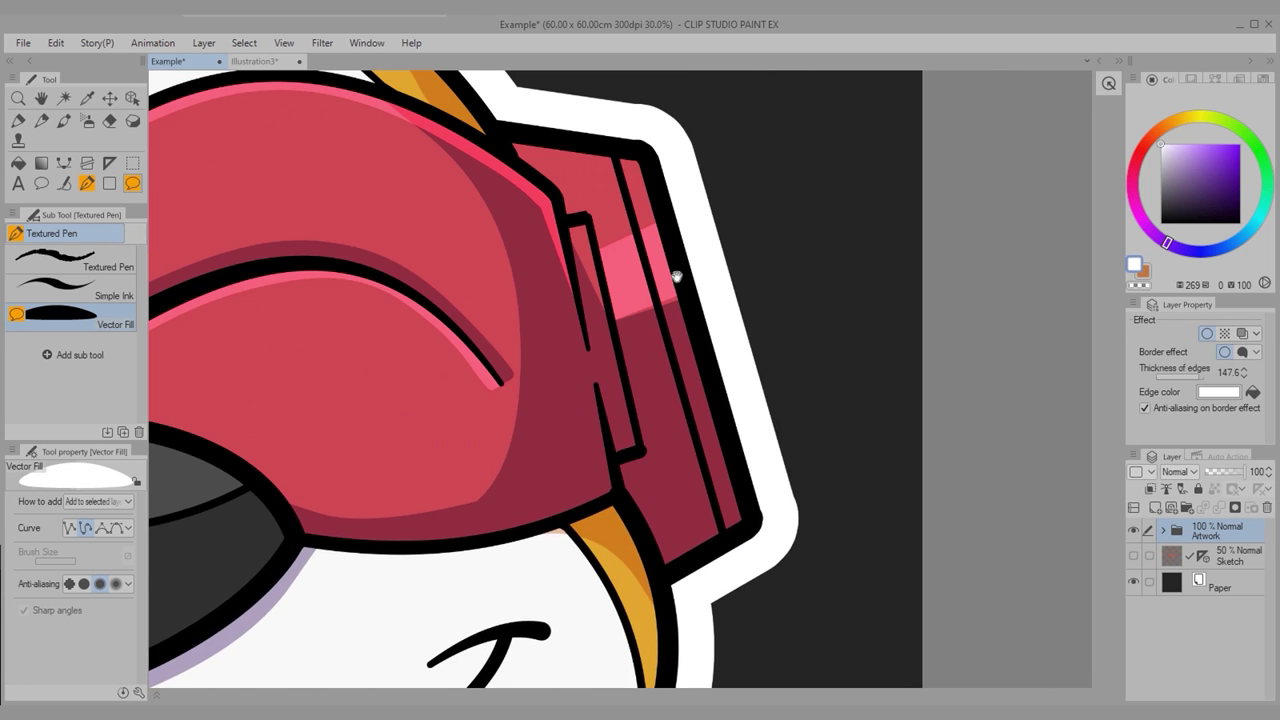
pyautogui.scroll(5, 679, 437)
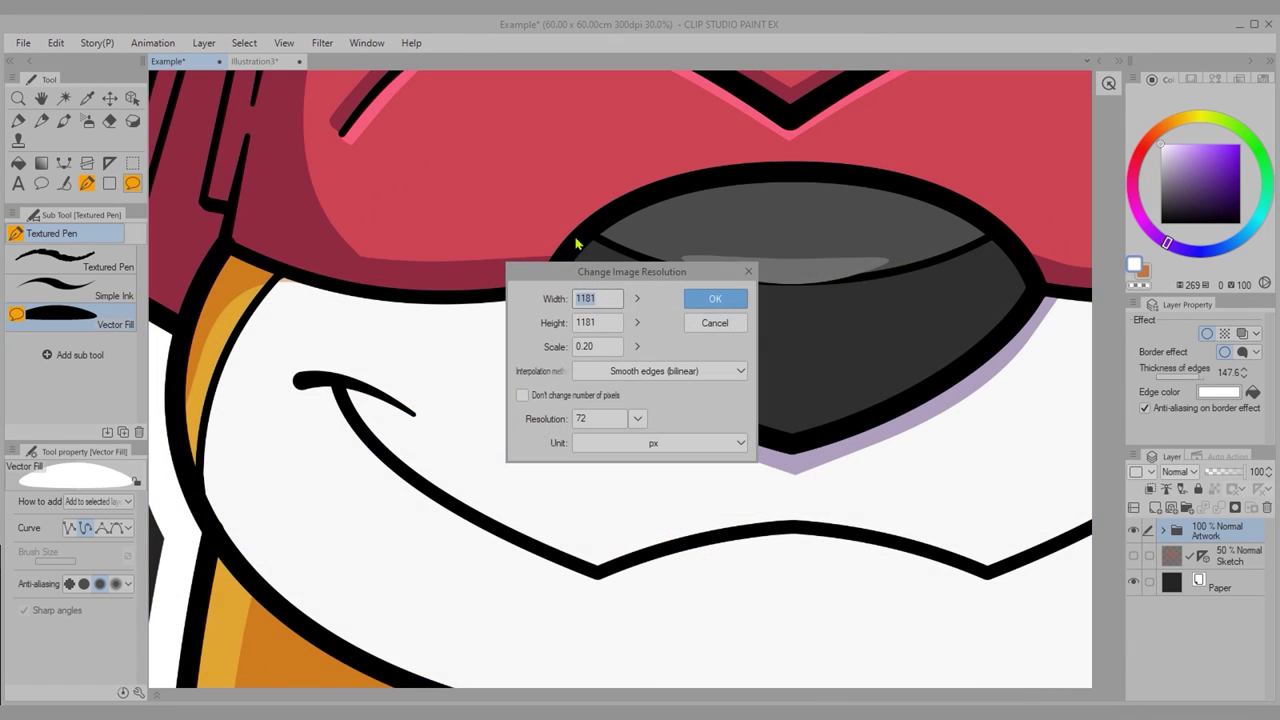
pyautogui.write('50')
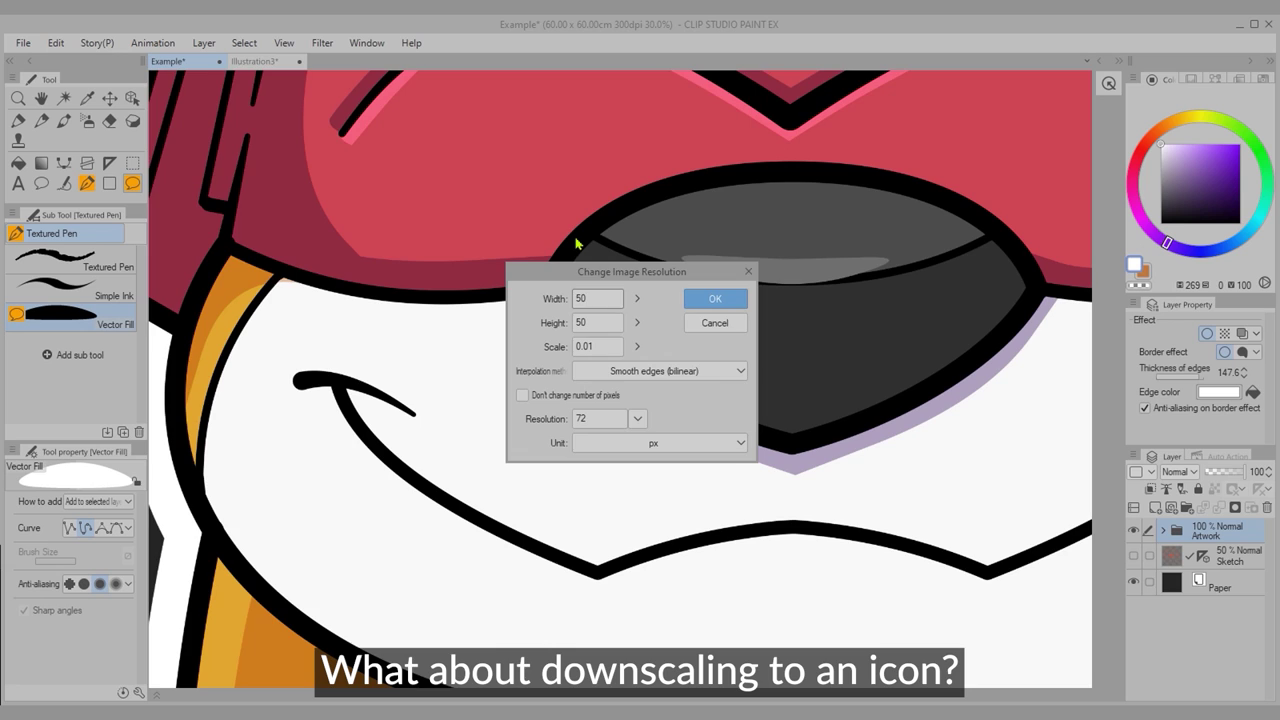
pyautogui.press('Return')
pyautogui.moveTo(656, 399); pyautogui.dragTo(722, 462)
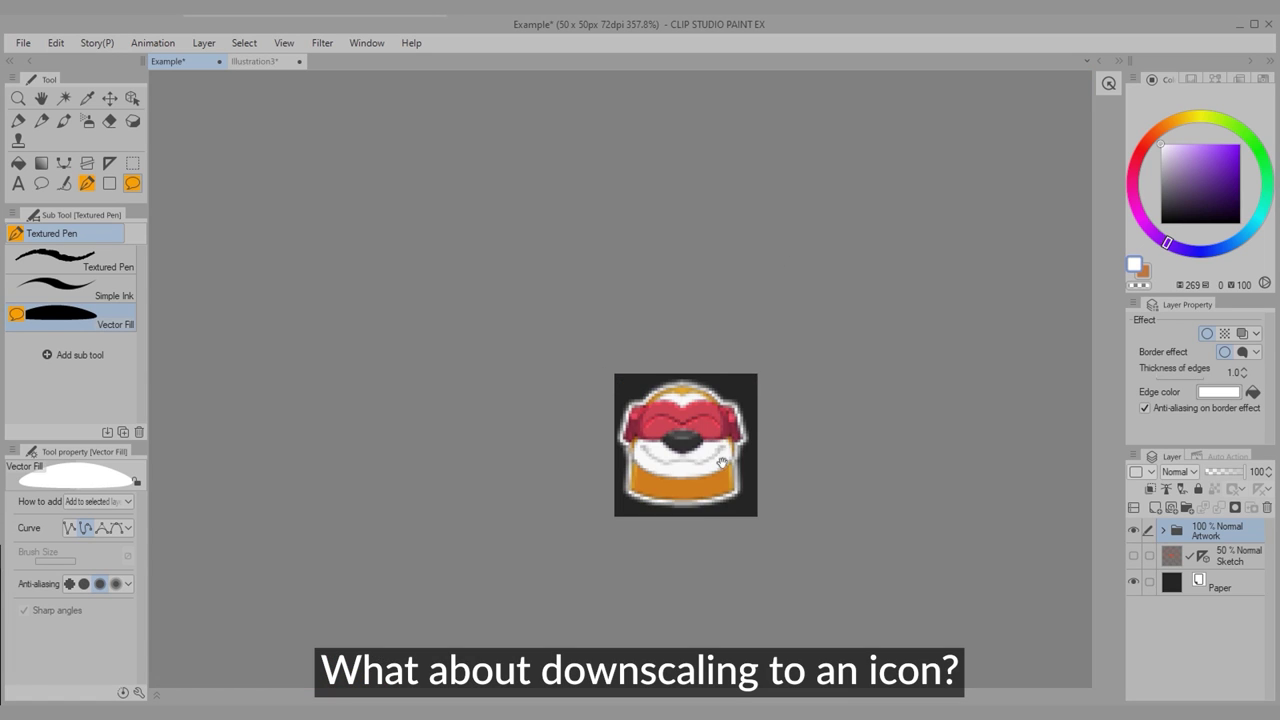
pyautogui.moveTo(645, 387); pyautogui.dragTo(612, 384)
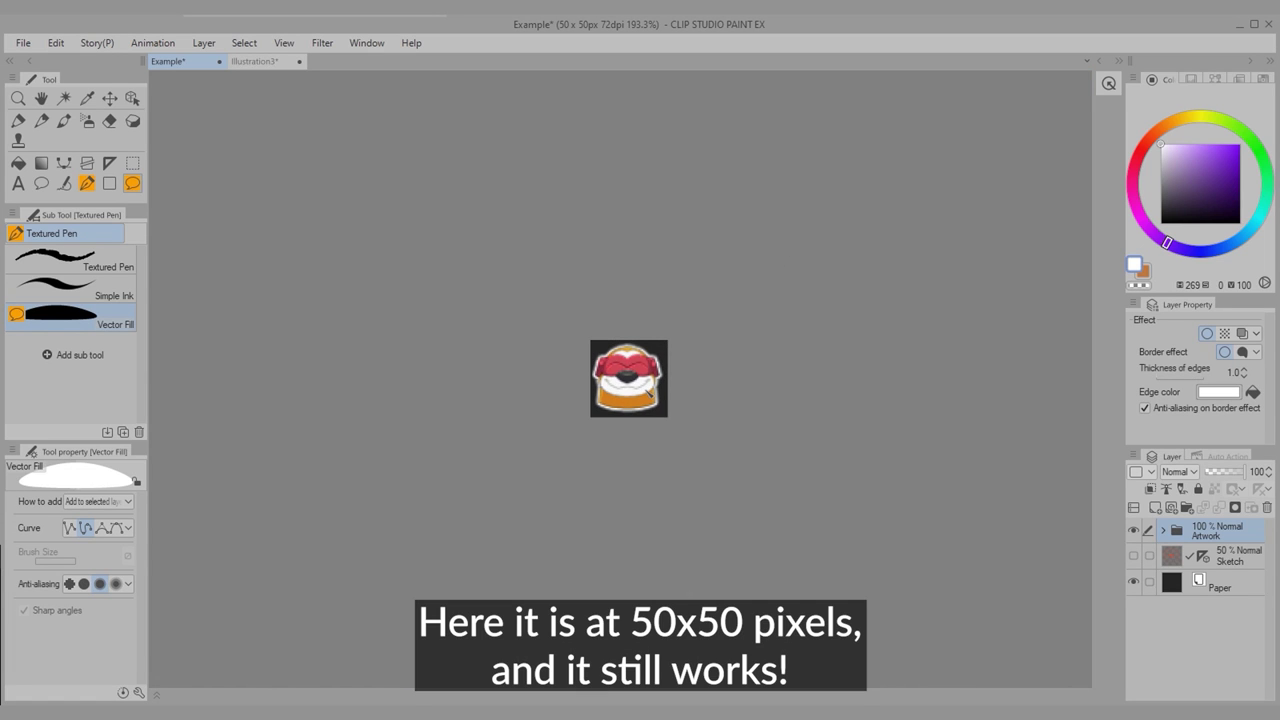